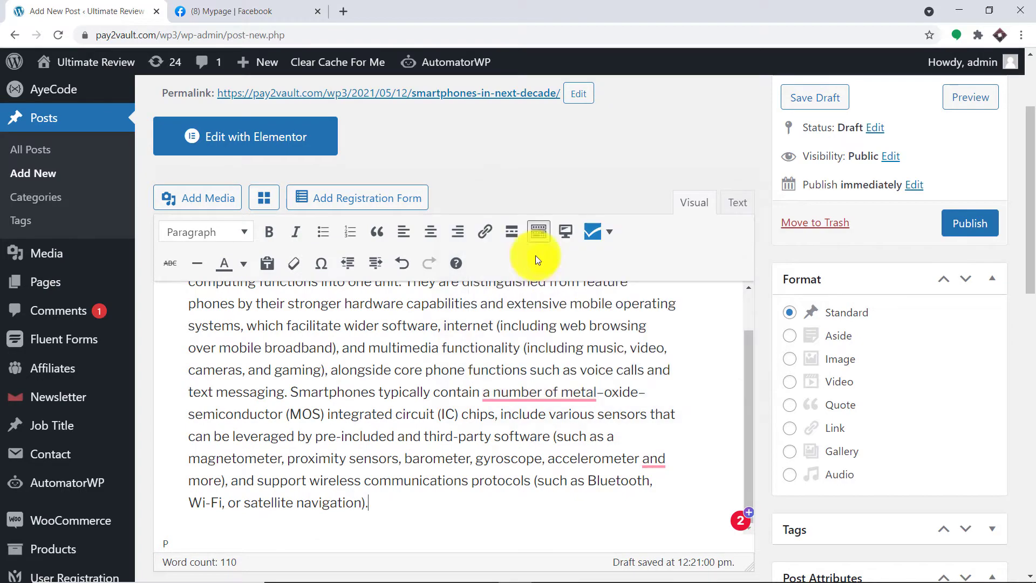
- Set the purple smartphone picture from the media library as the post's featured image
drag(1032, 294, 1031, 452)
click(811, 446)
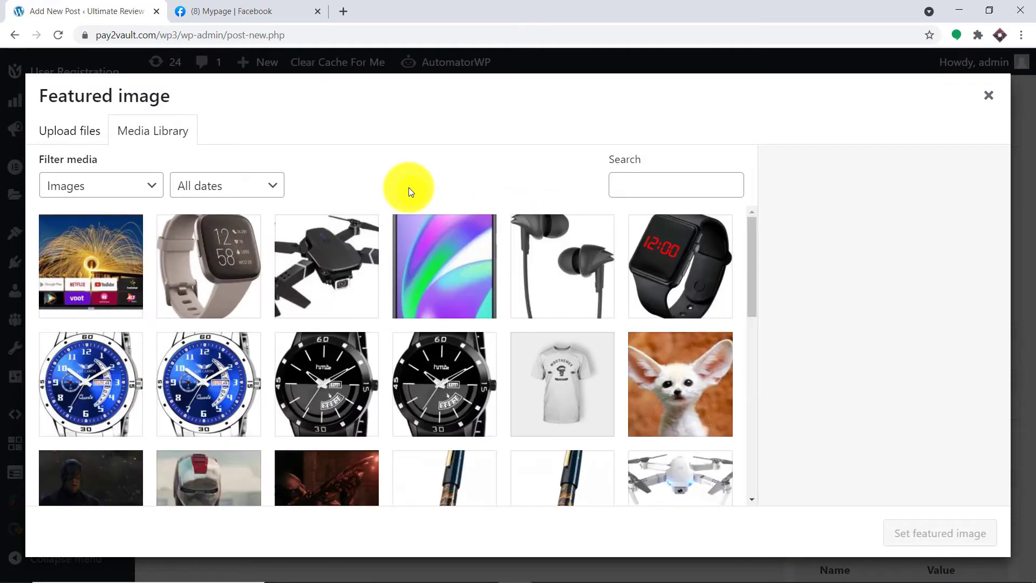
click(430, 266)
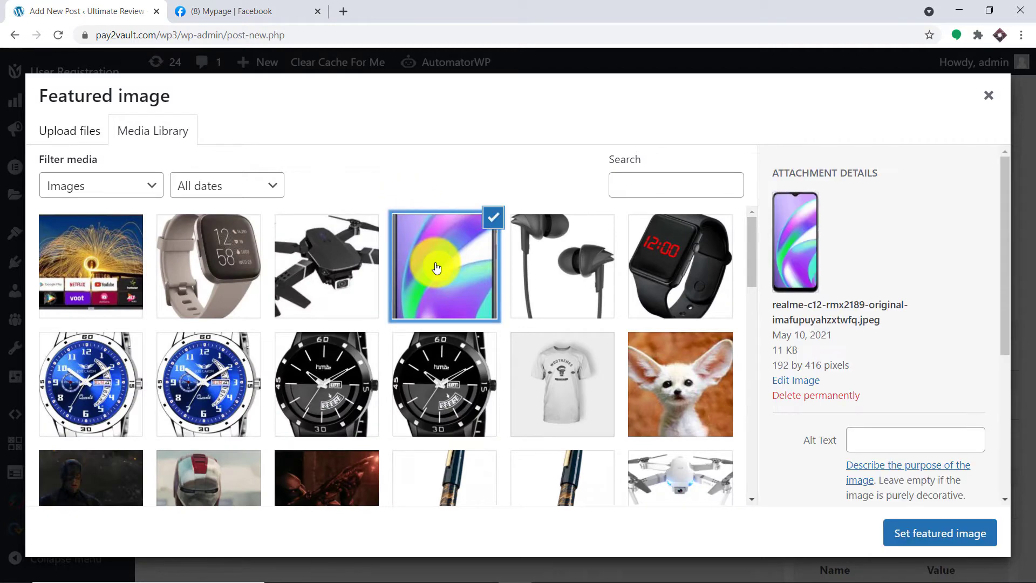
click(918, 532)
- Publish the "SMARTPHONES IN NEXT DECADE" post
scroll(1028, 229, up, 10)
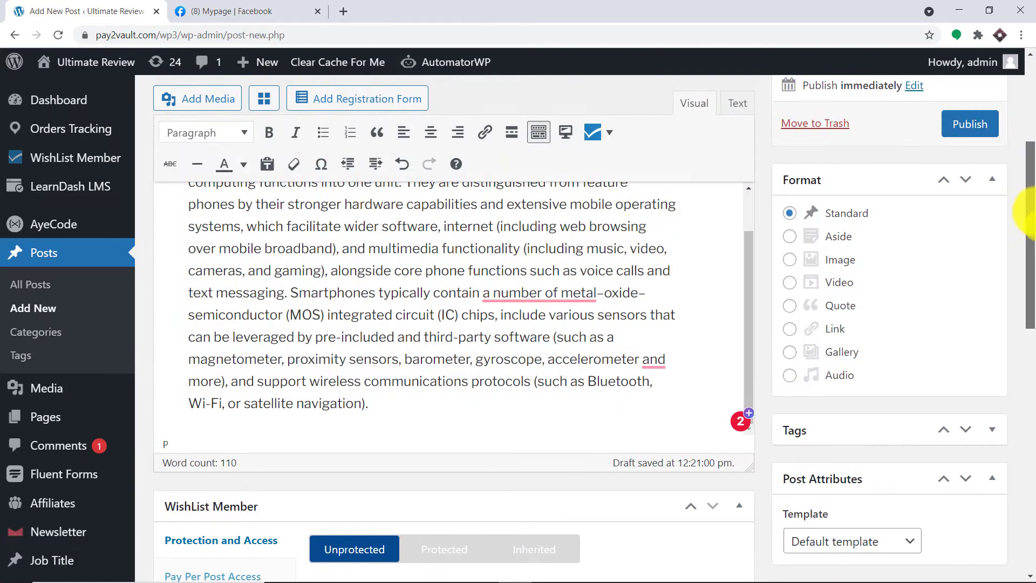
scroll(1027, 227, up, 5)
click(961, 313)
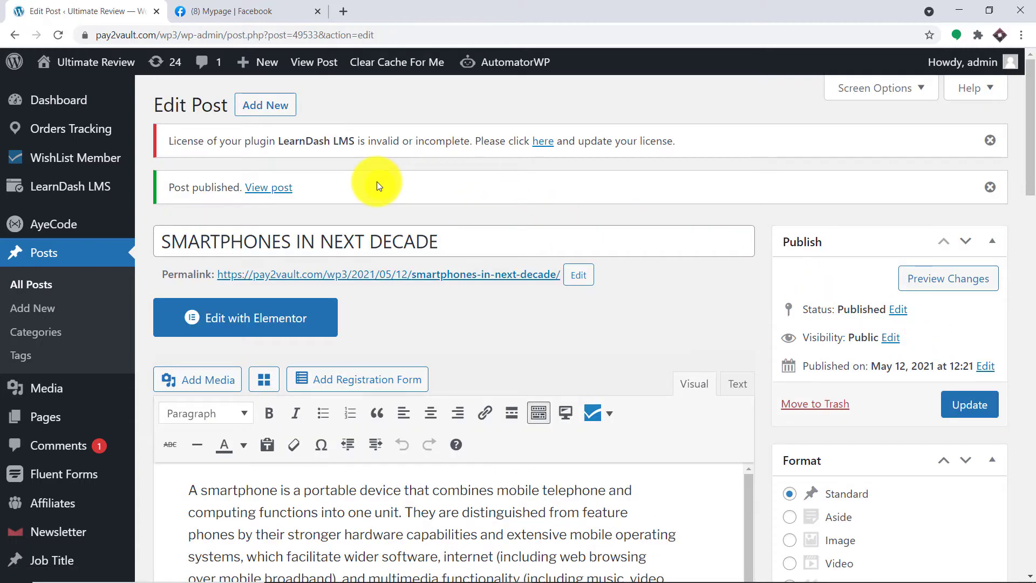
- Switch to the Mypage page on Facebook, reload it, and examine the newest post's full text, image and link
click(277, 5)
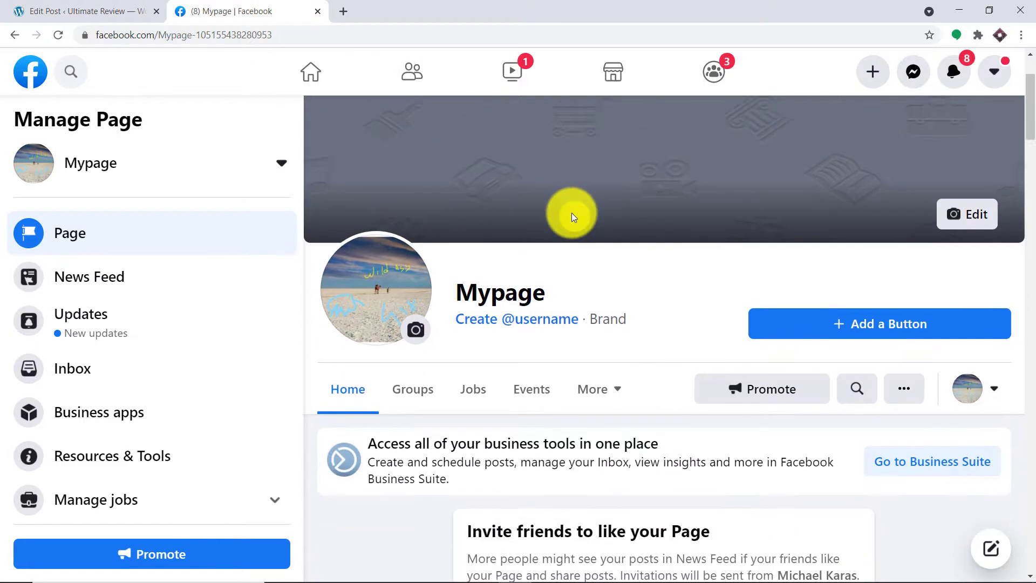
scroll(573, 216, down, 1)
scroll(571, 207, down, 1)
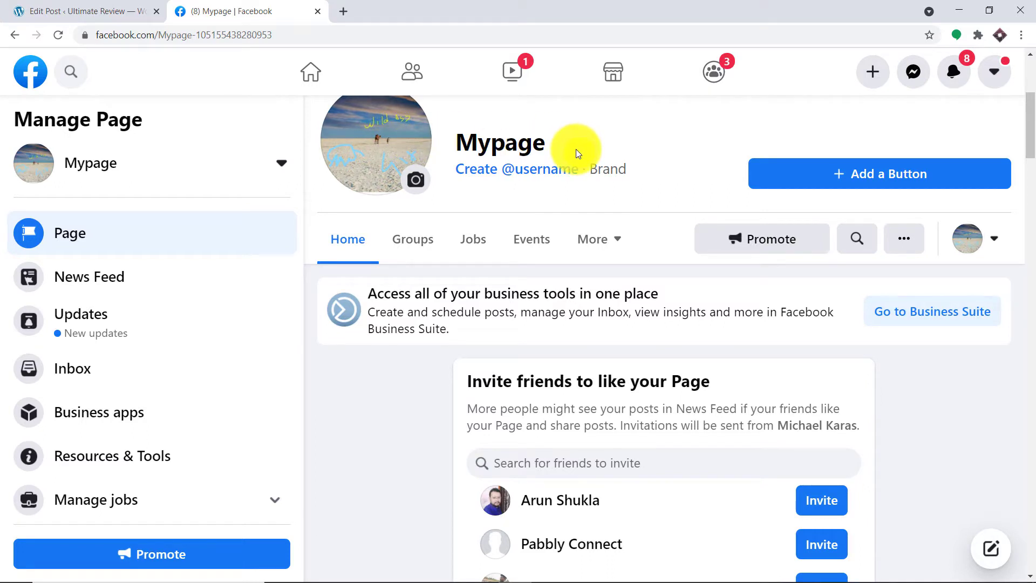
click(54, 36)
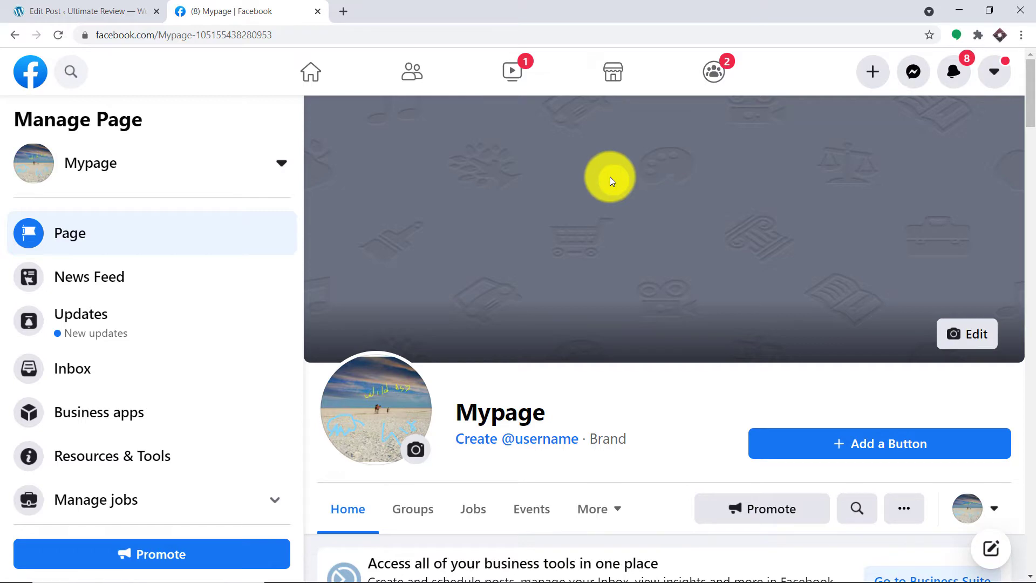
scroll(610, 180, down, 10)
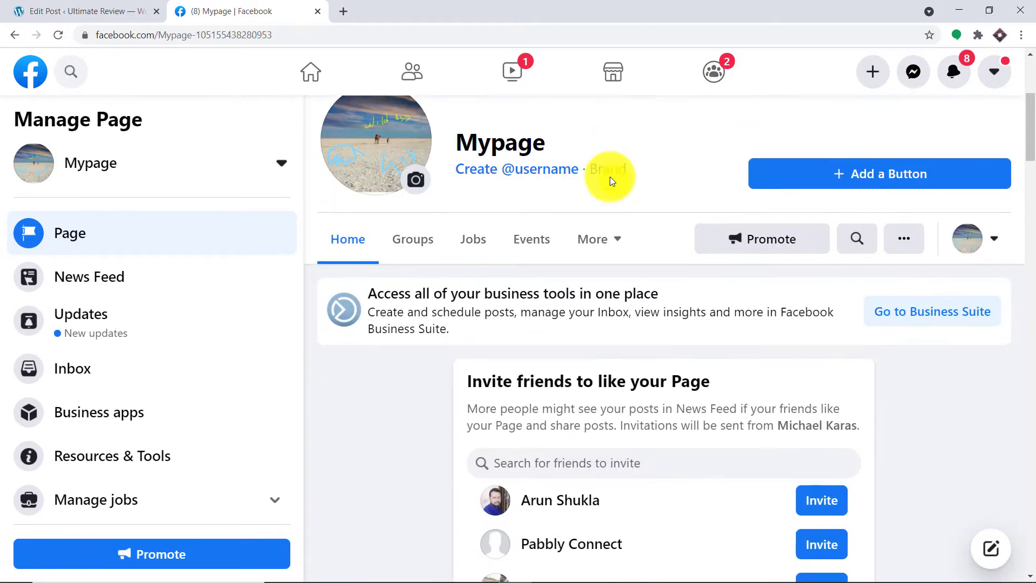
scroll(610, 177, down, 15)
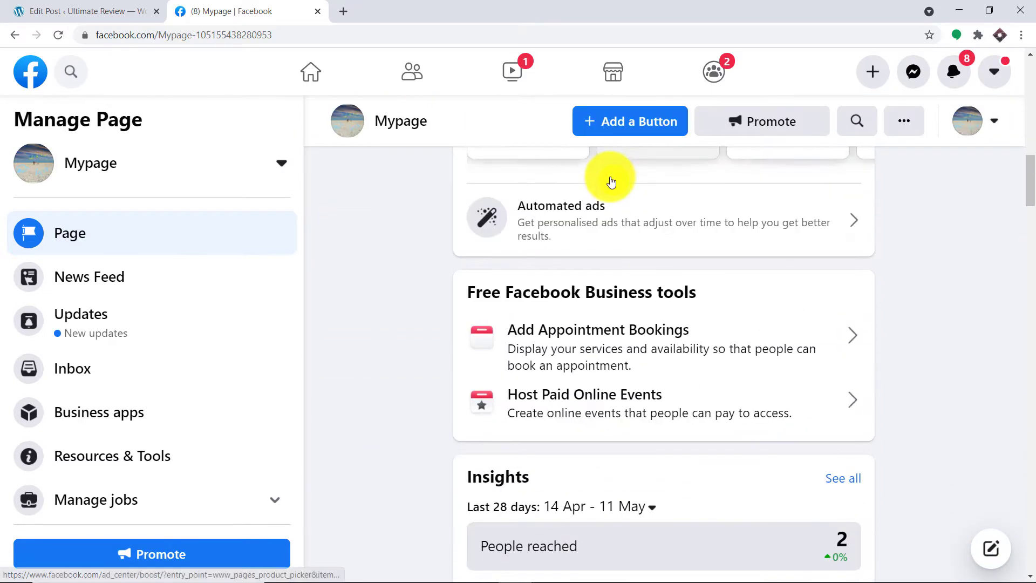
scroll(613, 184, down, 14)
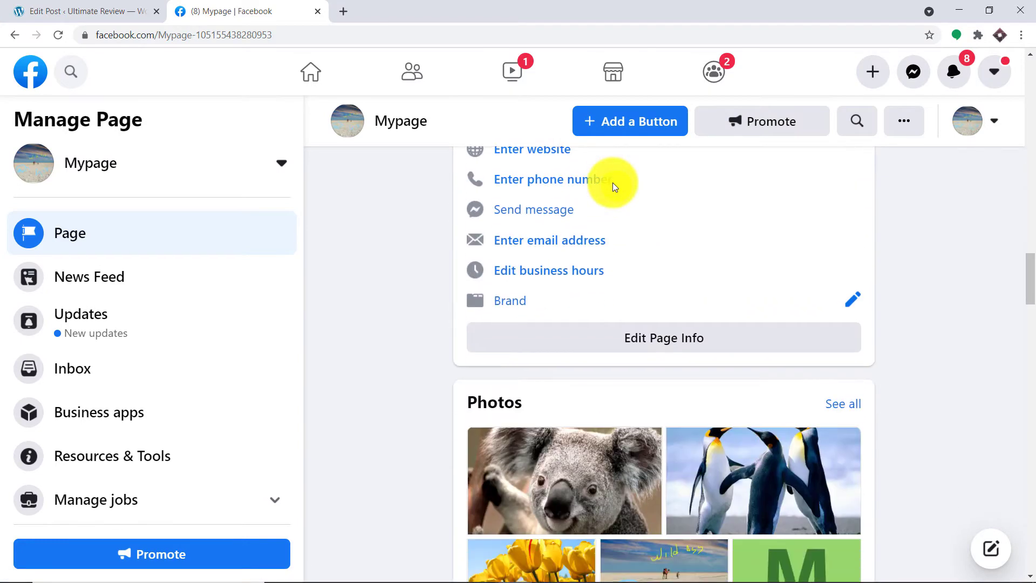
scroll(626, 194, down, 8)
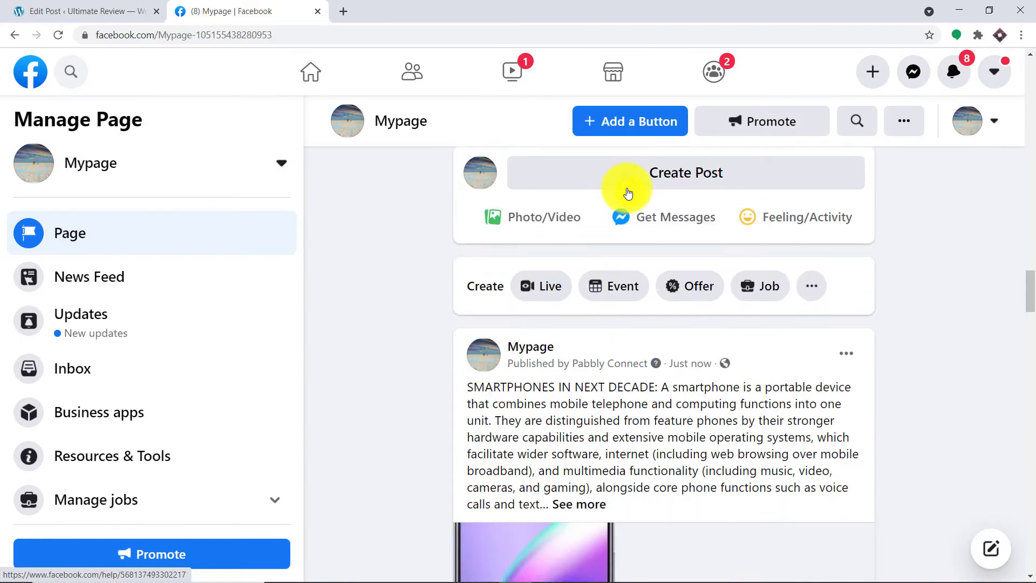
click(577, 369)
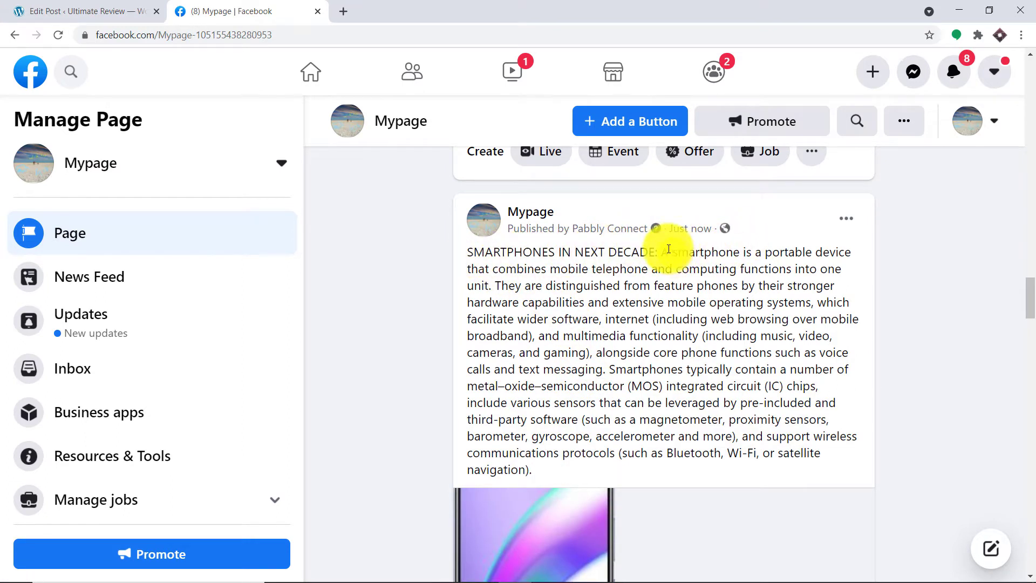
scroll(719, 404, down, 5)
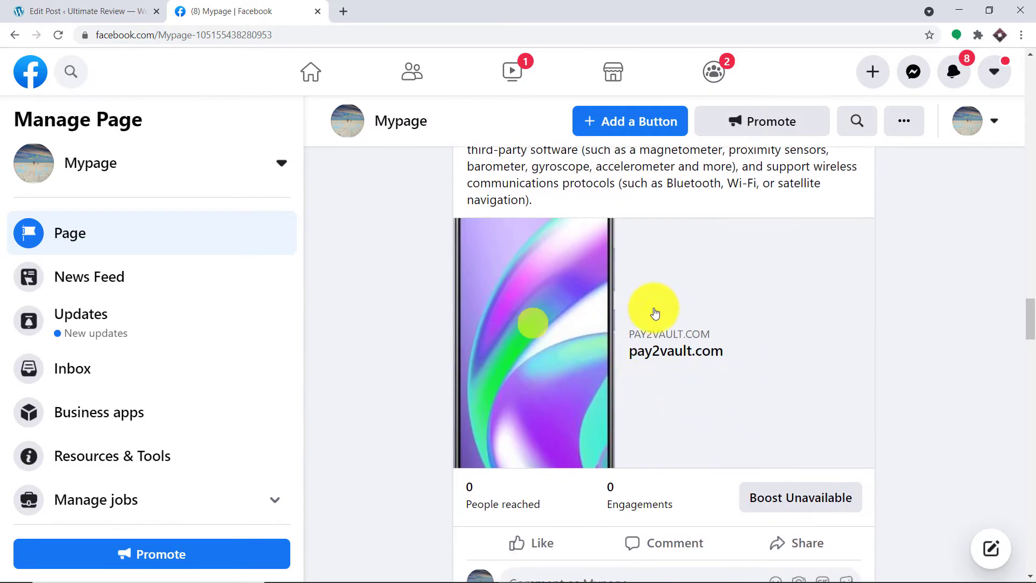
scroll(686, 309, up, 3)
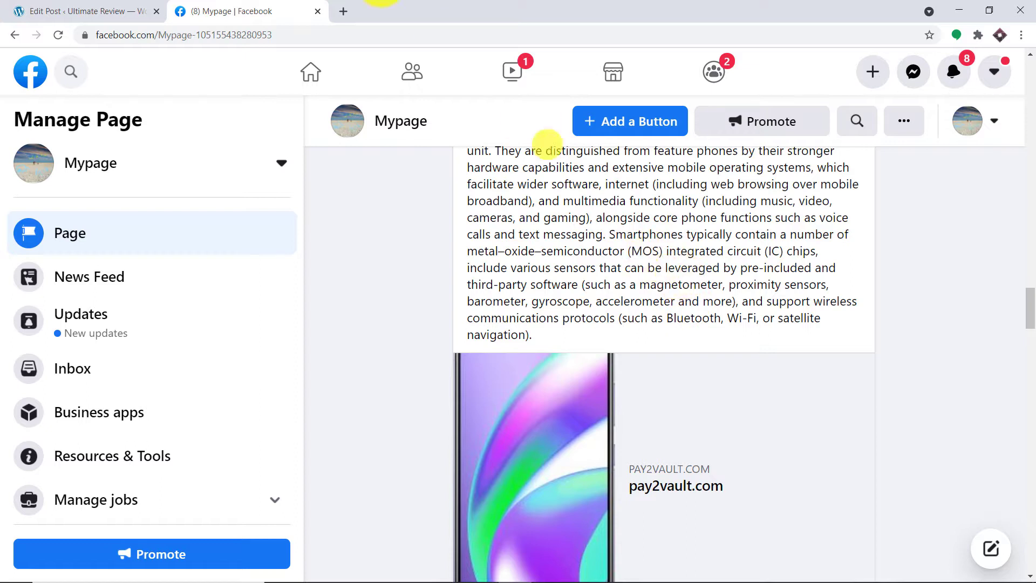
- Open pabbly.com in a new browser tab
click(339, 11)
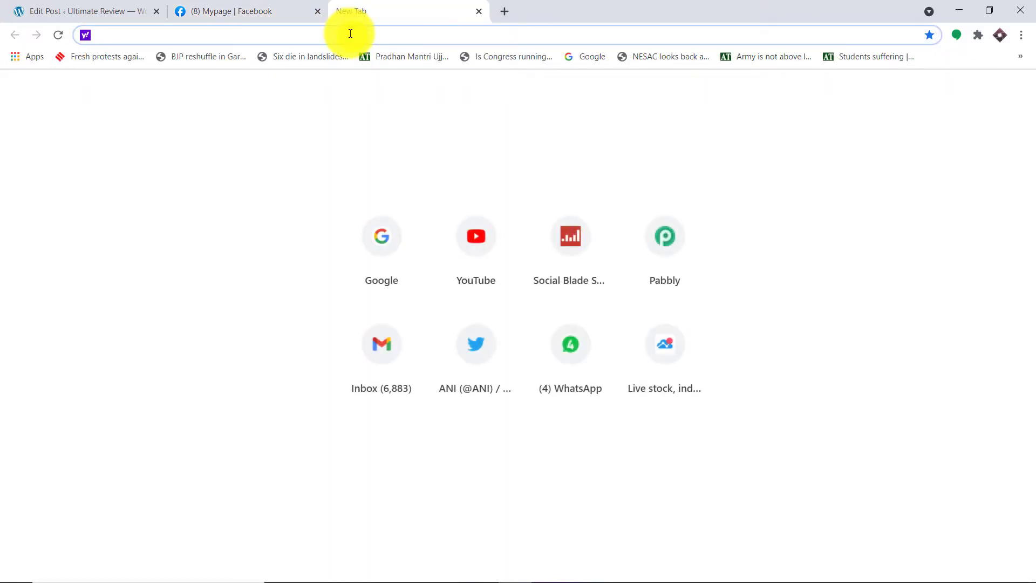
text(Pabbly.com)
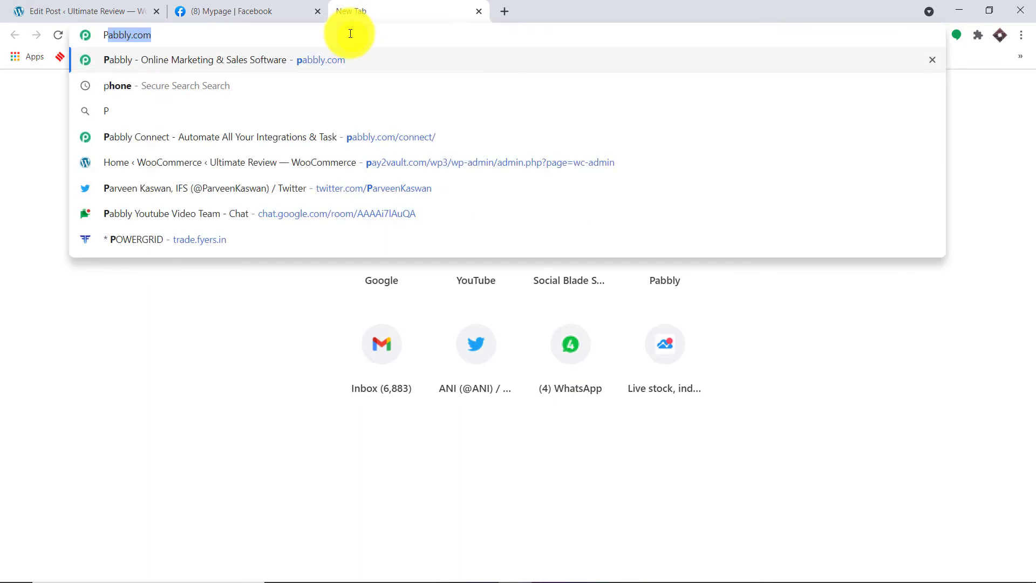
key(Return)
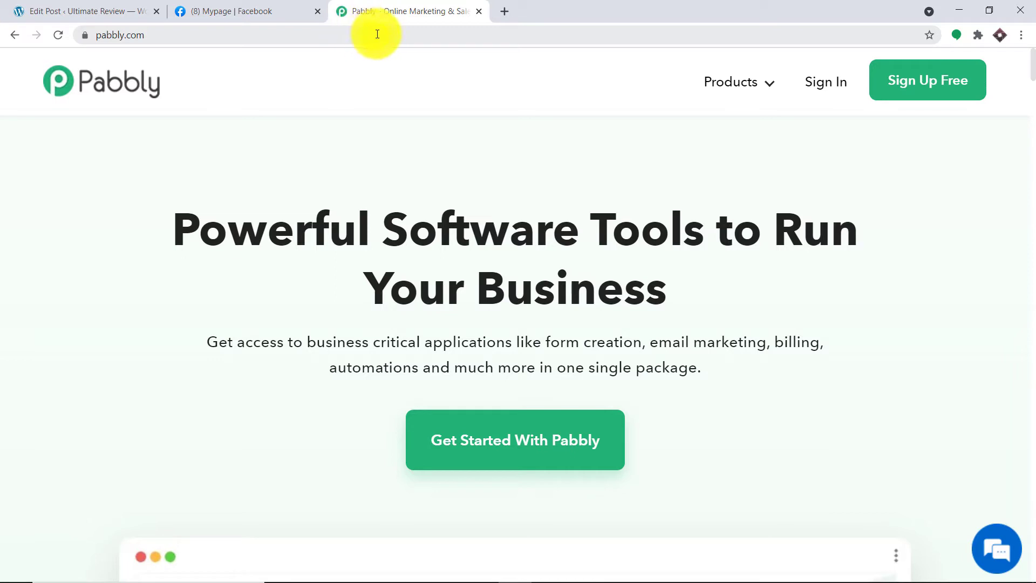
- Sign in to Pabbly and access the Connect application
click(831, 86)
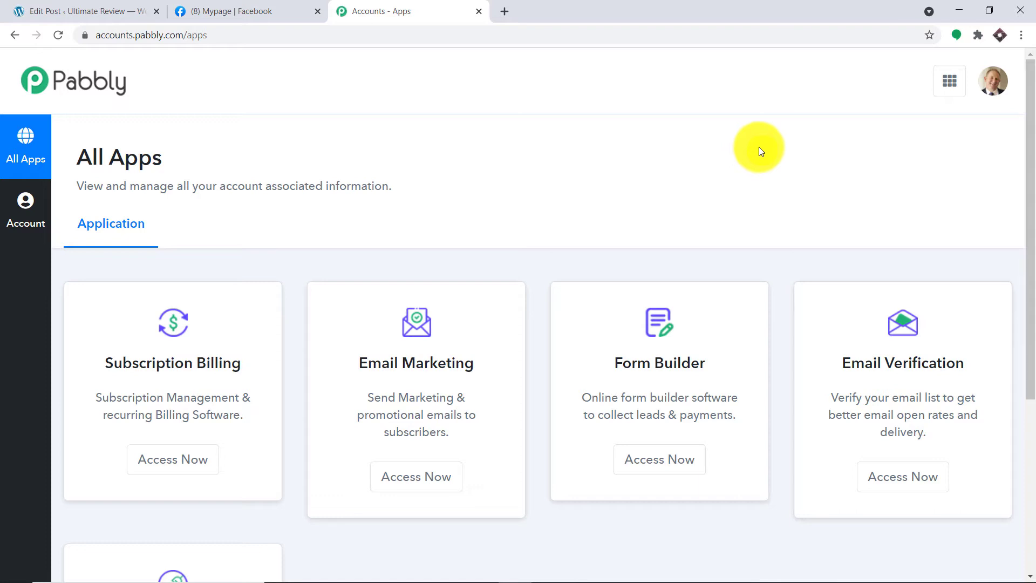
scroll(692, 150, down, 5)
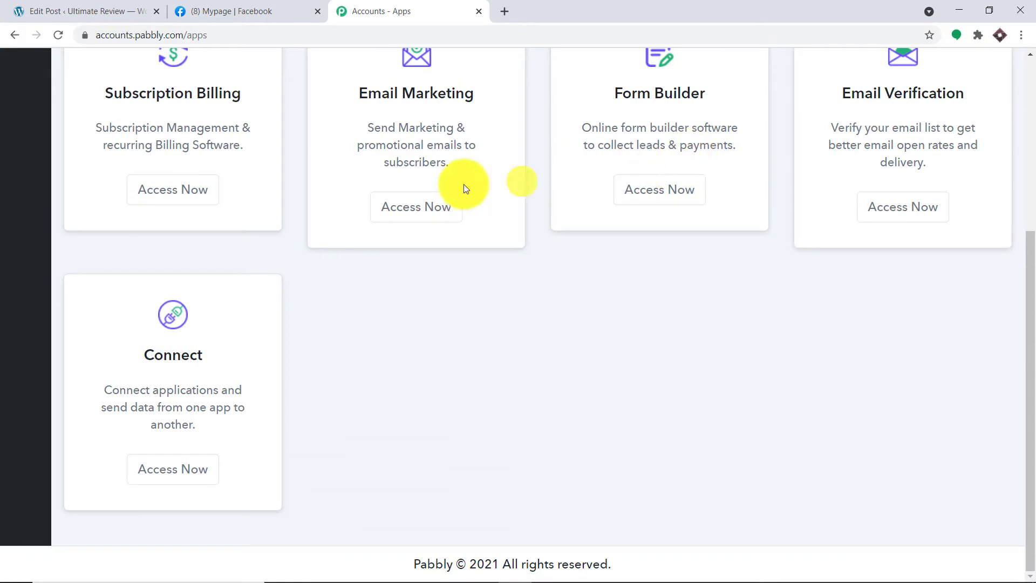
click(188, 476)
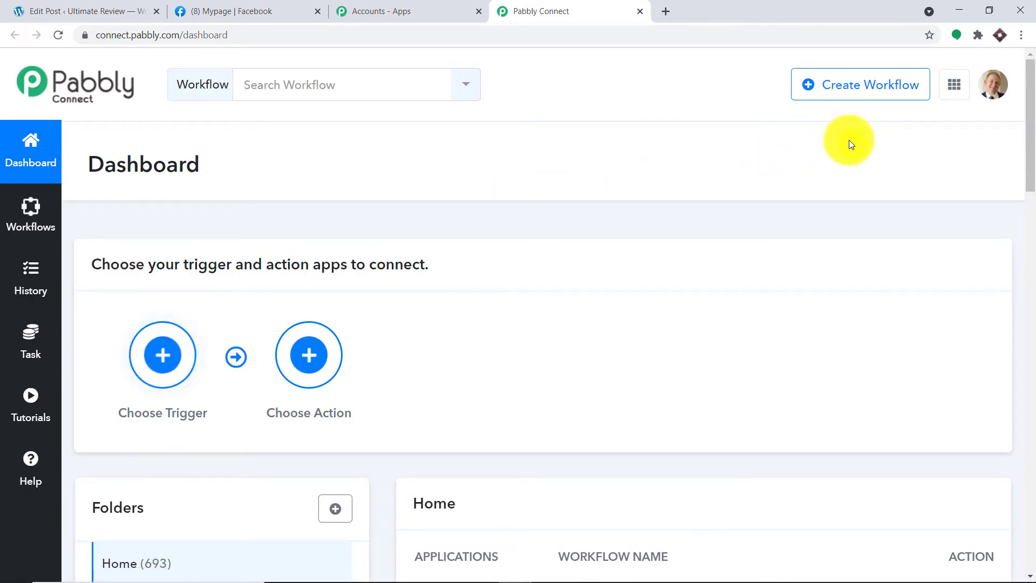
- Turn off the existing "WordPress To Facebook" workflow in the Home folder
scroll(850, 144, down, 5)
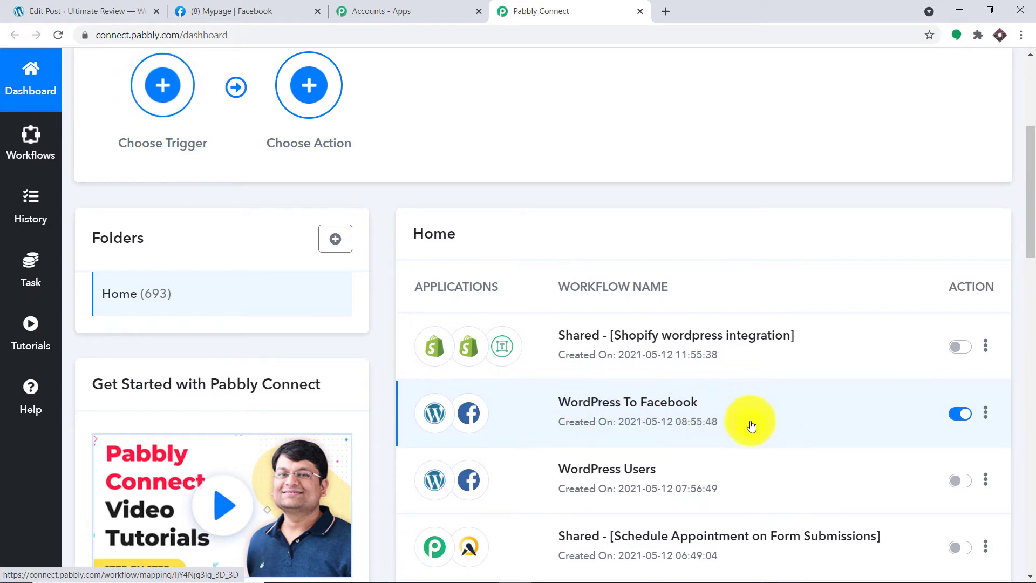
click(950, 413)
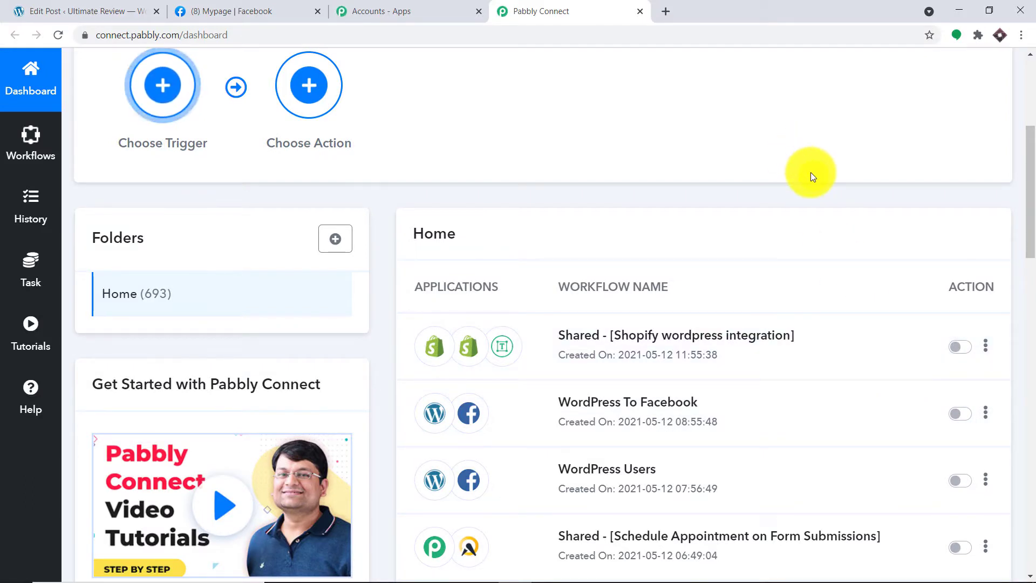
scroll(813, 176, up, 5)
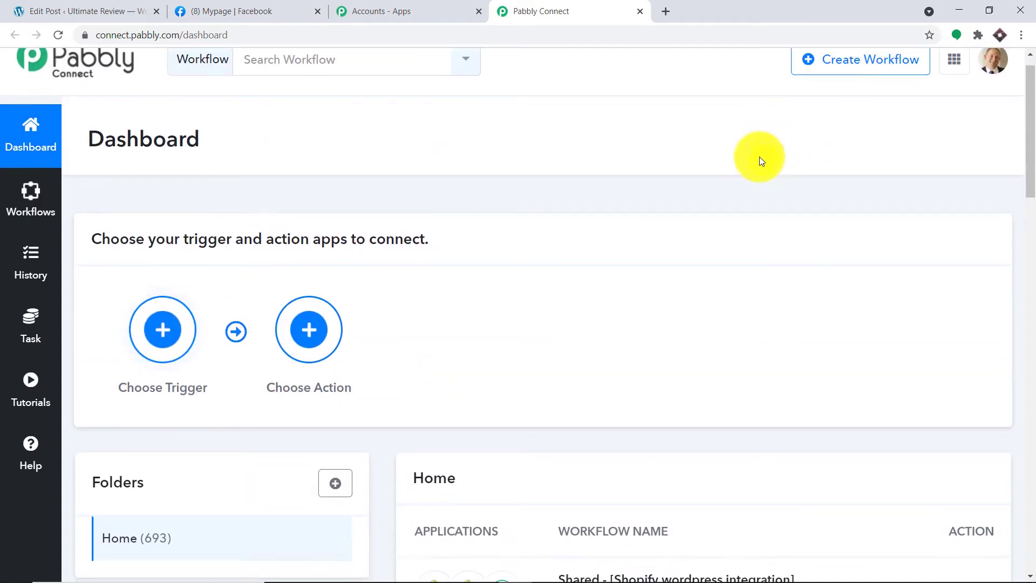
scroll(682, 337, down, 5)
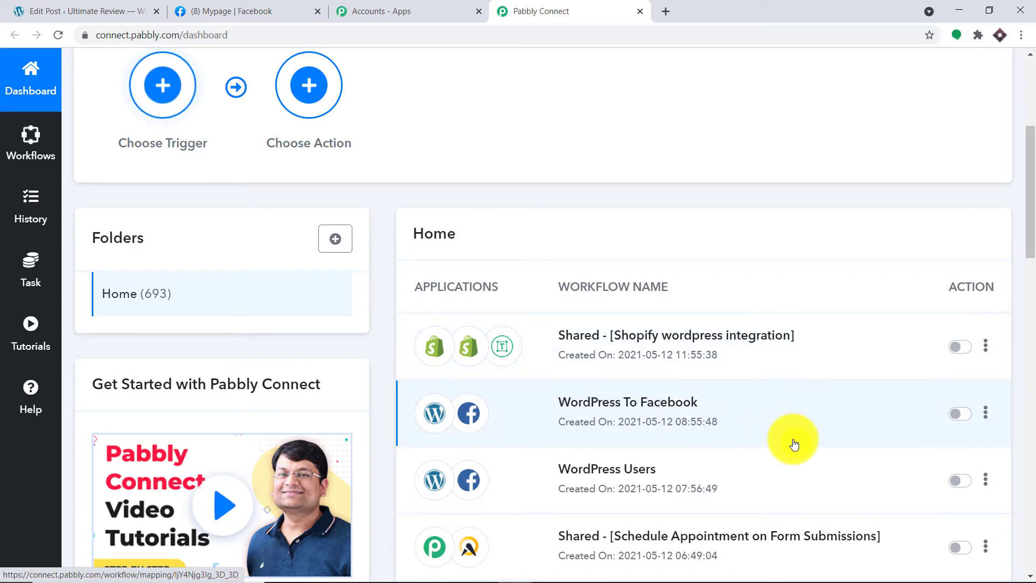
- Create a new workflow named "WordPress to Facebook Post Data"
scroll(827, 285, up, 5)
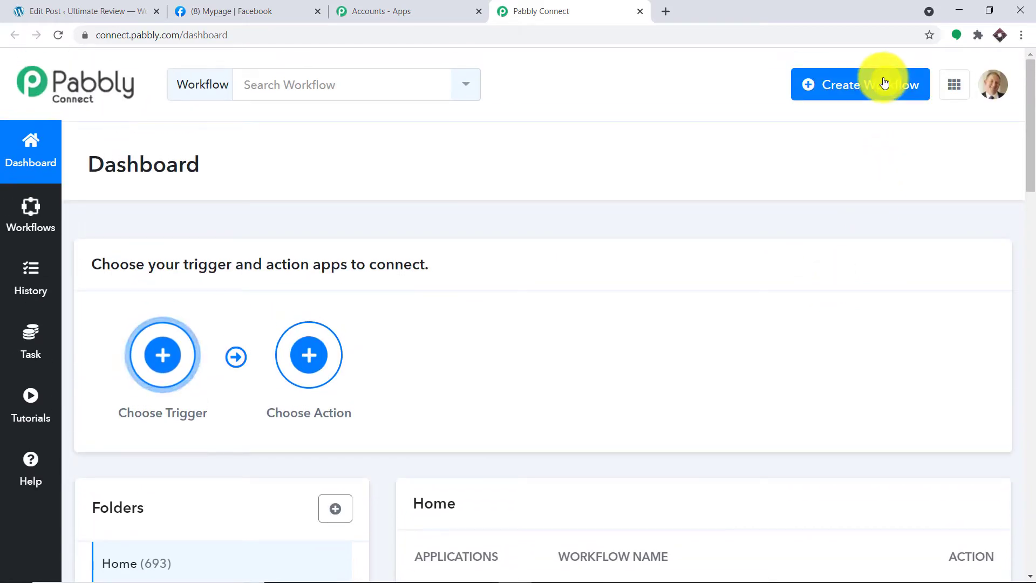
click(884, 82)
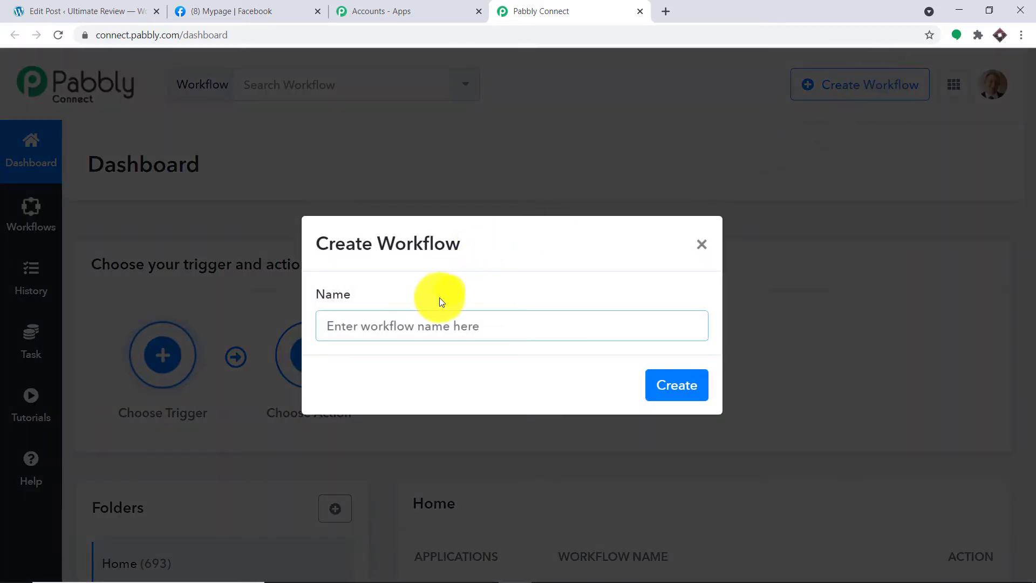
click(435, 317)
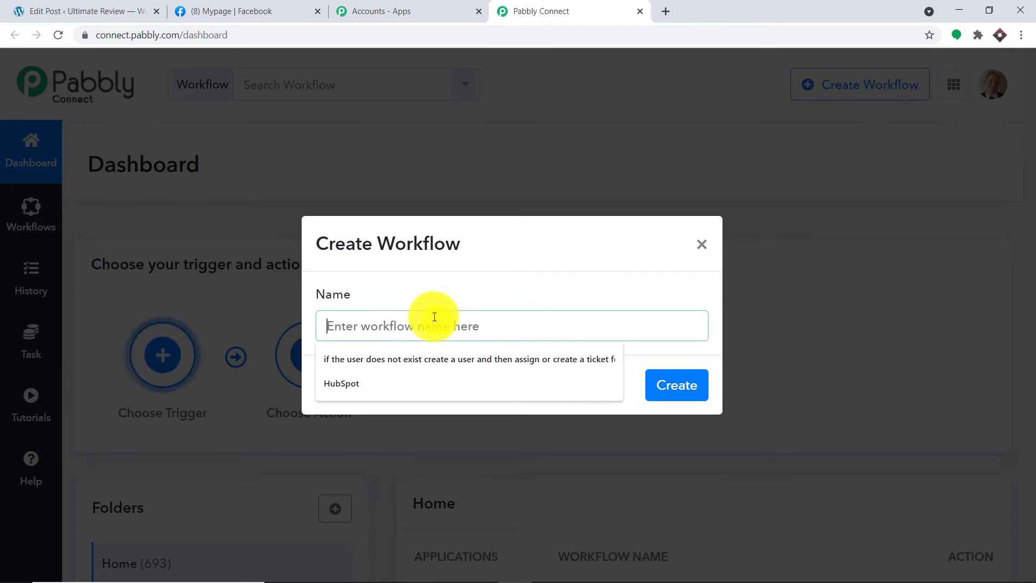
text(Wor)
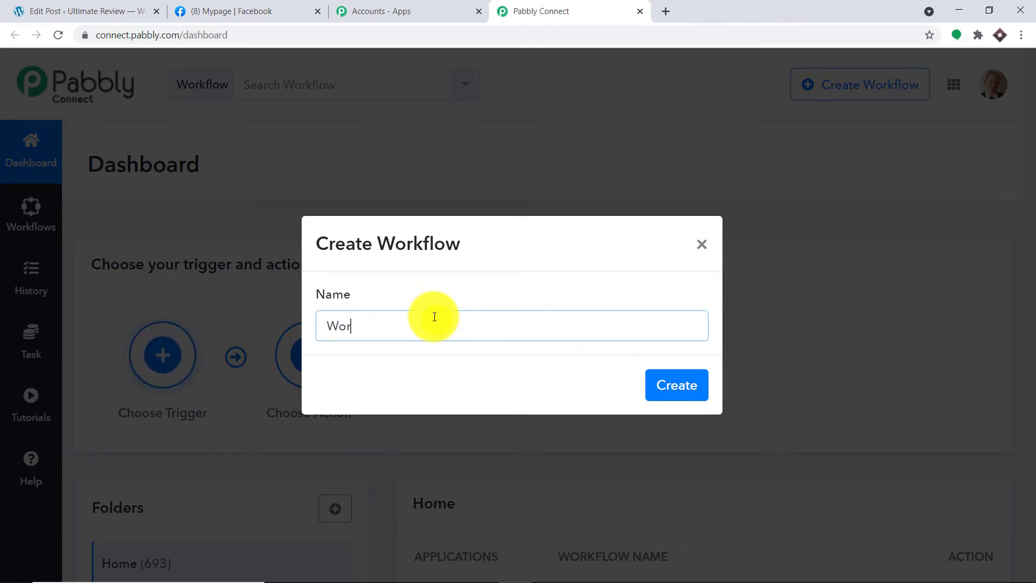
text(dPress)
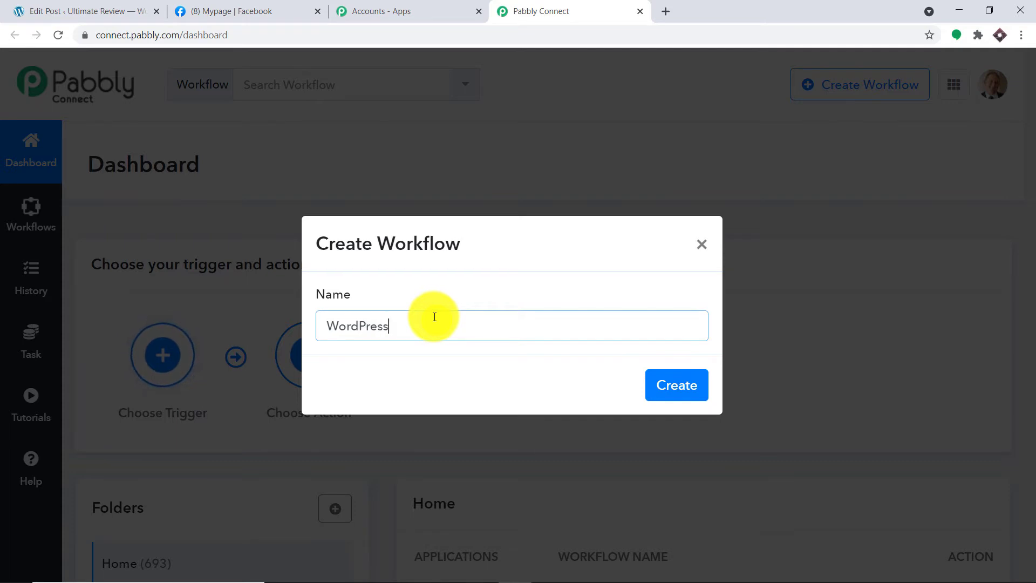
text( to Faceb)
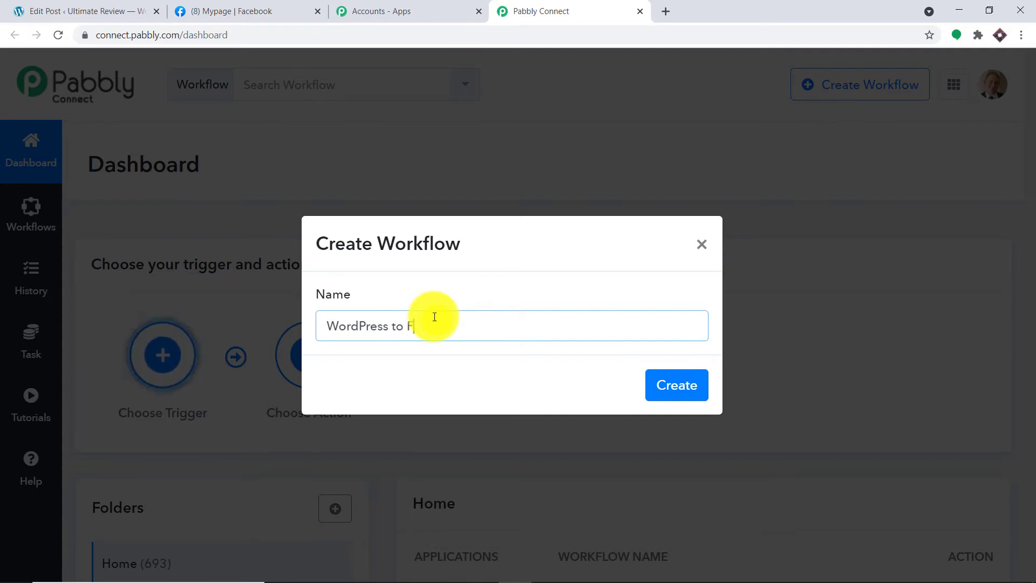
text(ook Post Data)
click(694, 385)
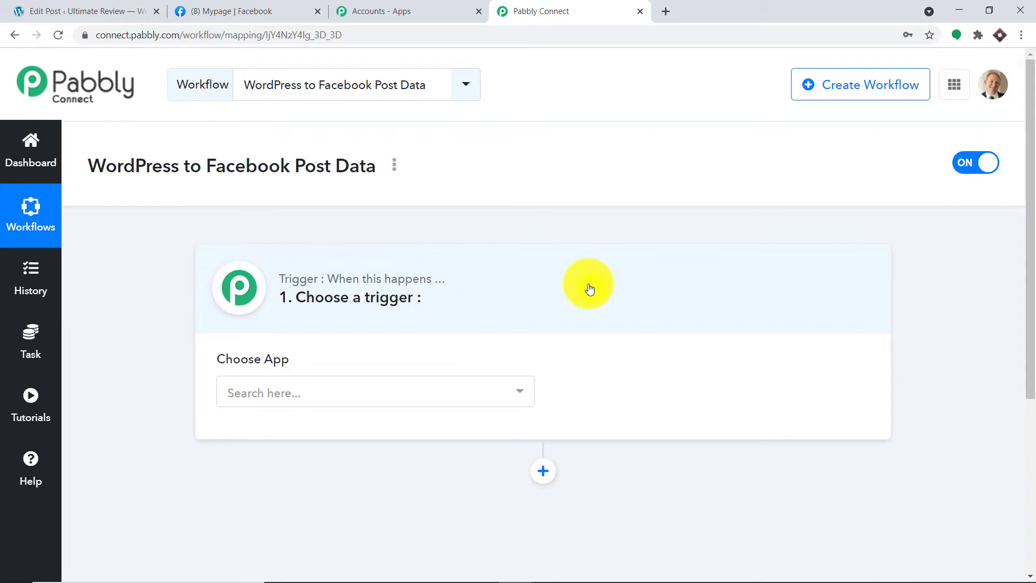
- Search for "word" among the trigger apps and choose WordPress as the workflow's trigger app
click(466, 402)
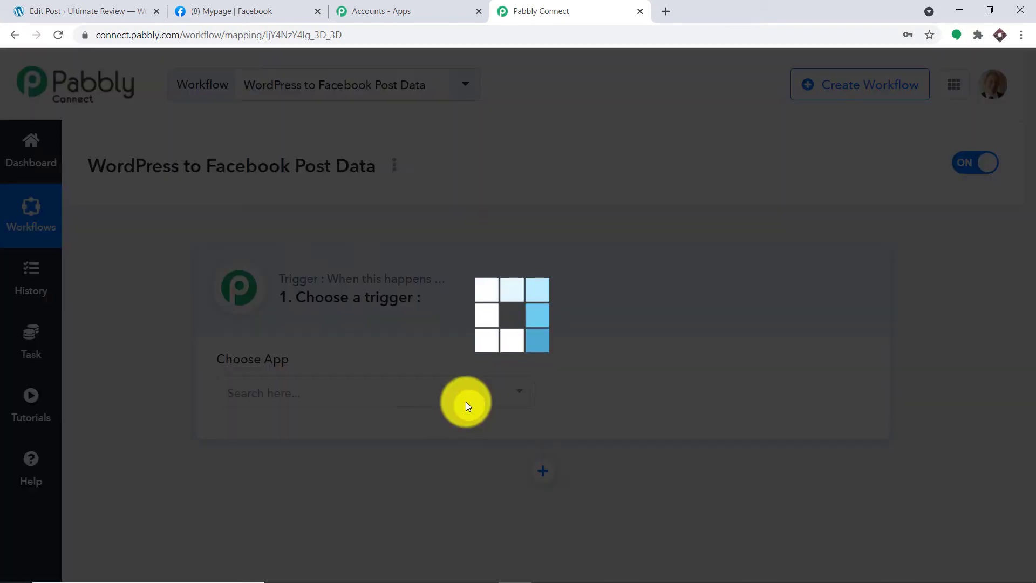
text(wo)
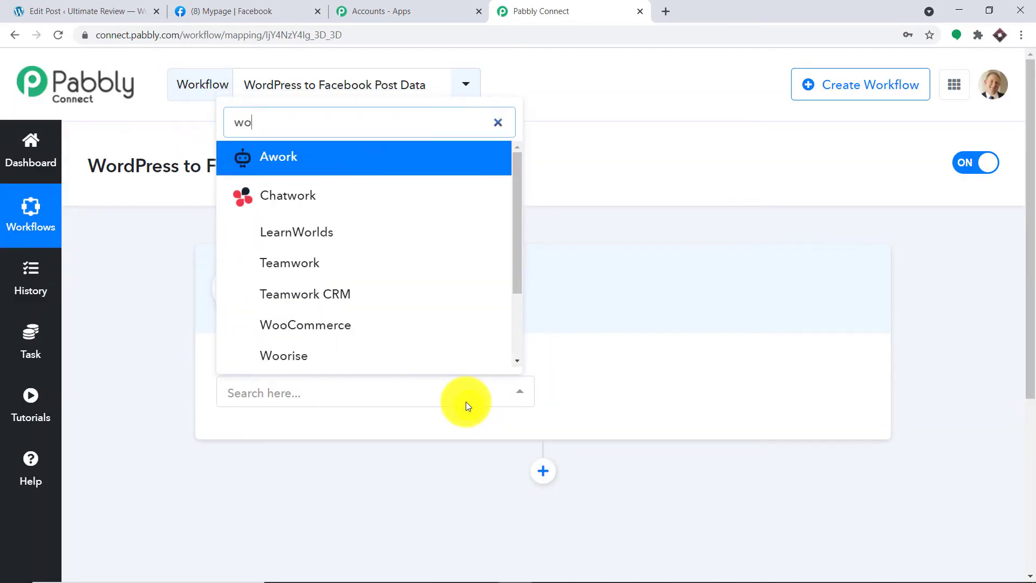
text(rd)
click(464, 360)
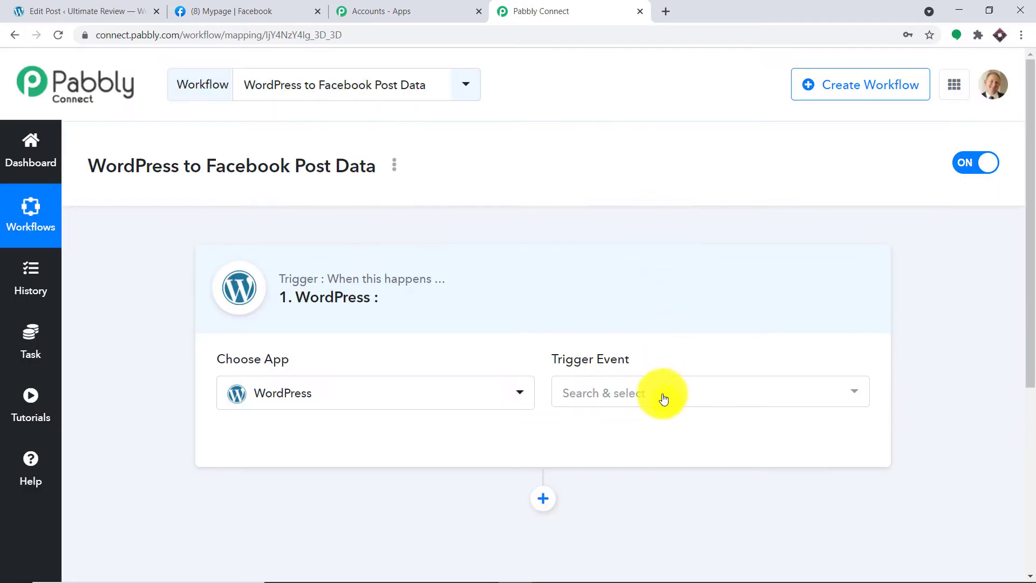
- Set the WordPress trigger event to New Post Published
click(664, 398)
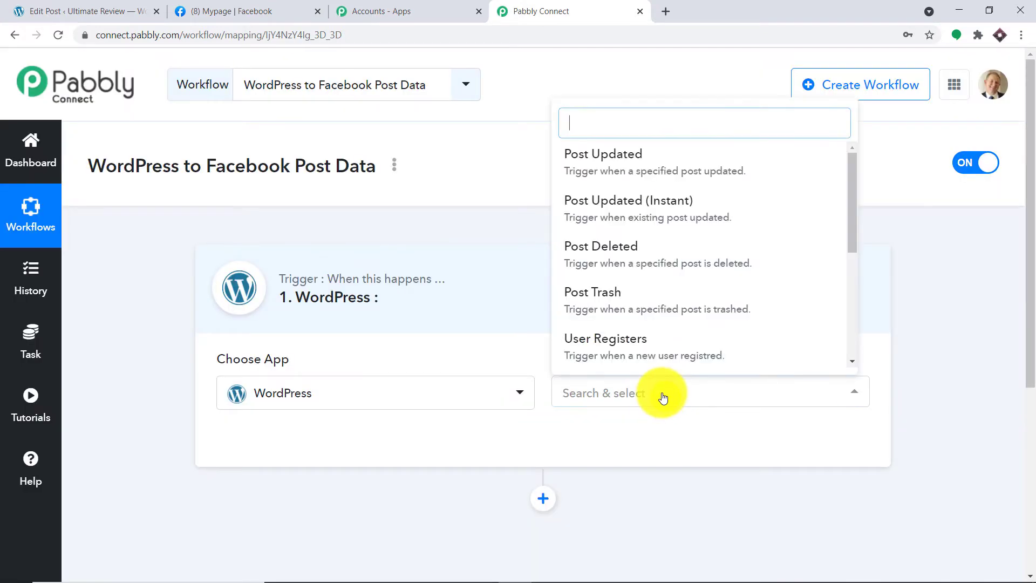
scroll(735, 256, down, 3)
scroll(737, 261, down, 1)
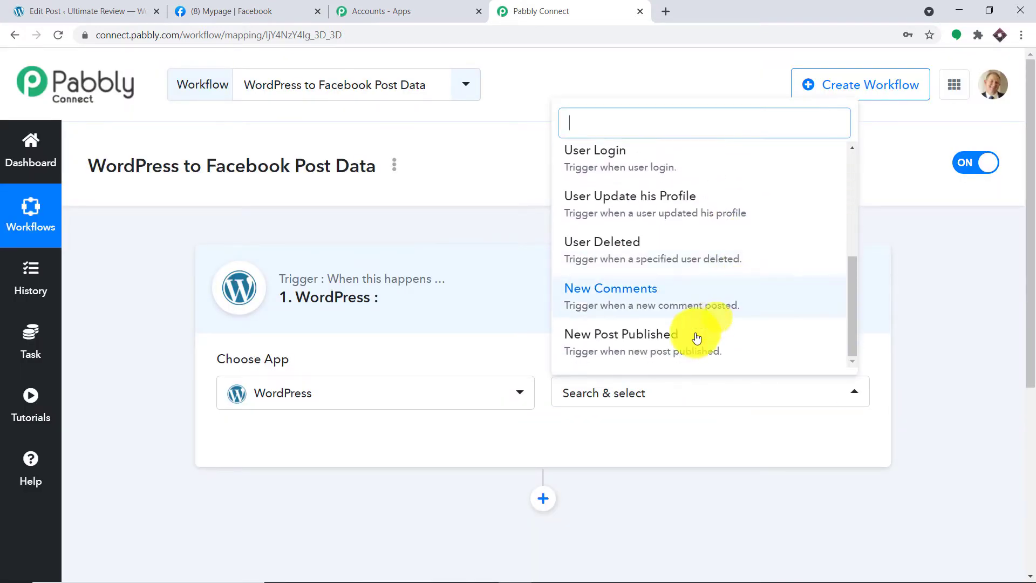
click(677, 344)
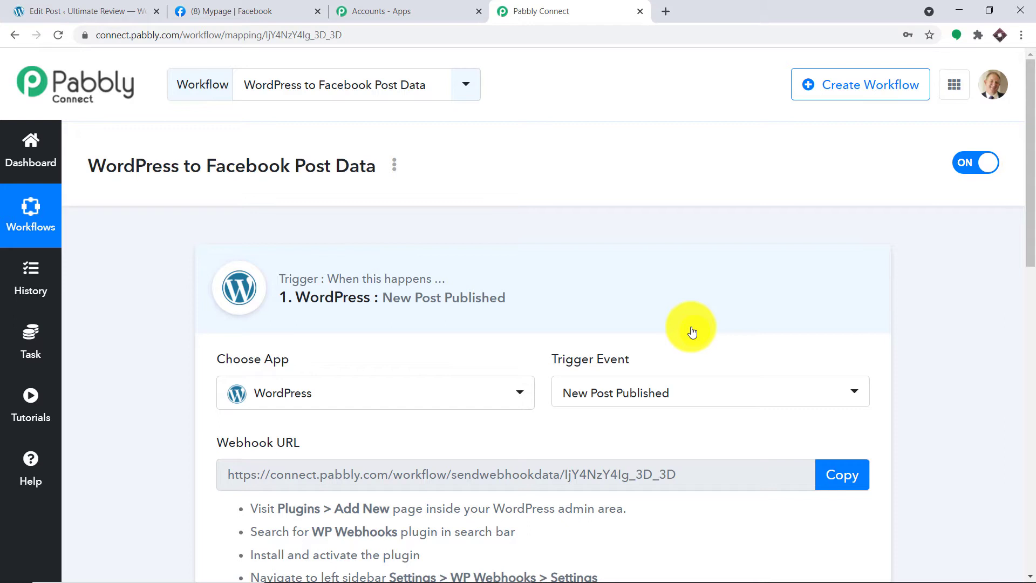
- Examine the webhook setup instructions and the other trigger events available for WordPress
scroll(692, 332, down, 6)
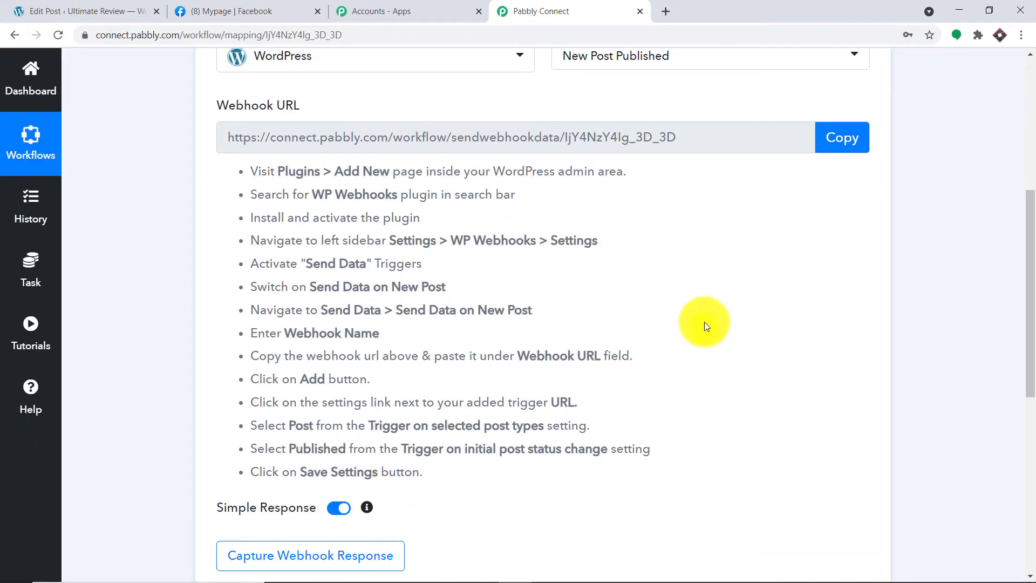
scroll(712, 296, up, 4)
click(687, 262)
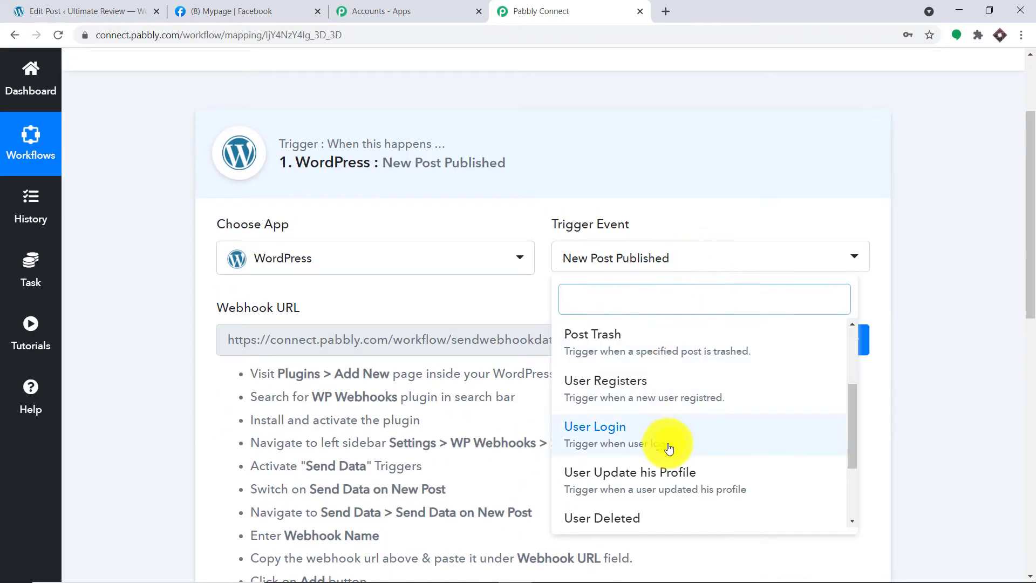
scroll(672, 440, down, 2)
scroll(676, 451, up, 4)
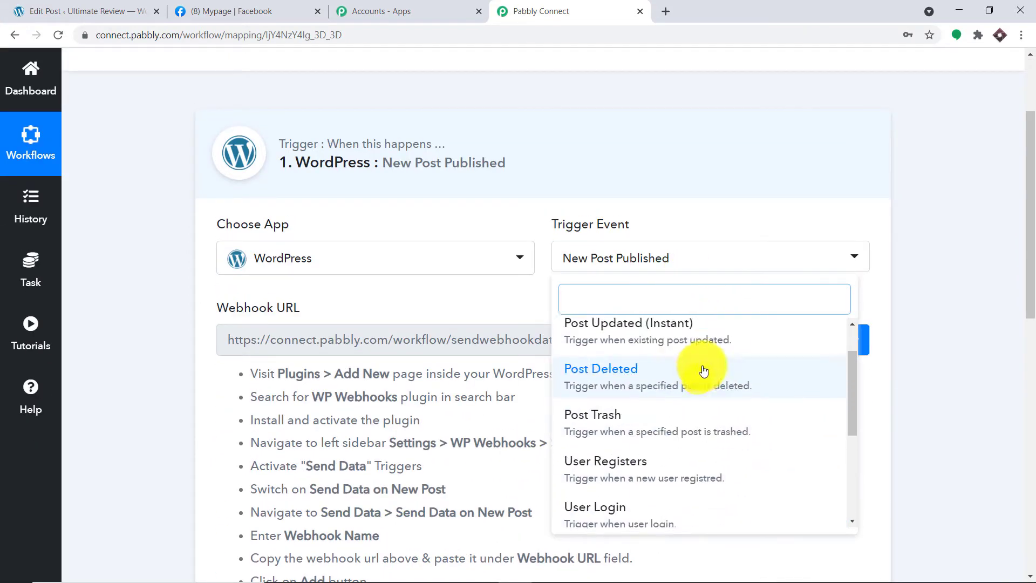
click(878, 299)
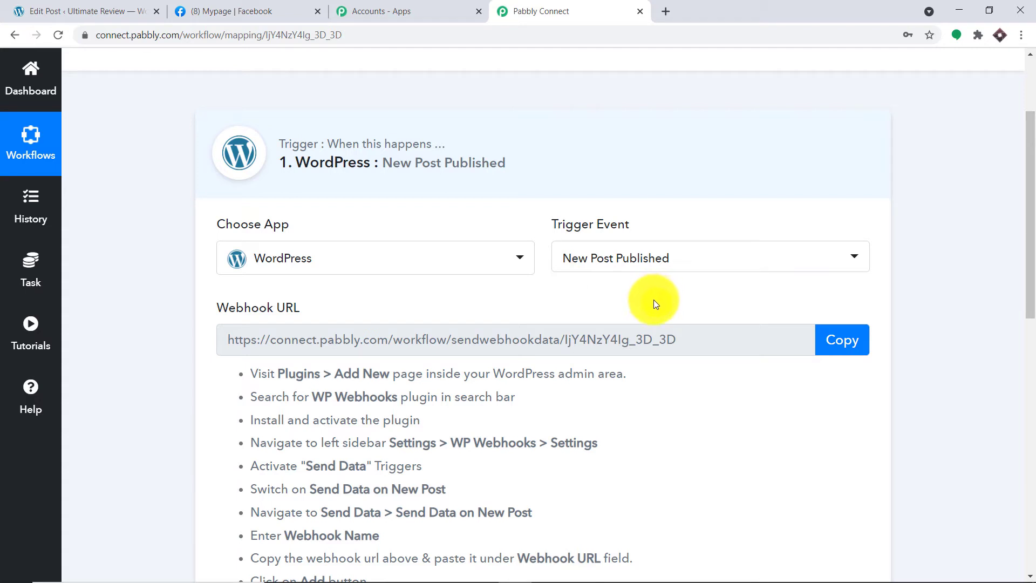
scroll(654, 305, down, 1)
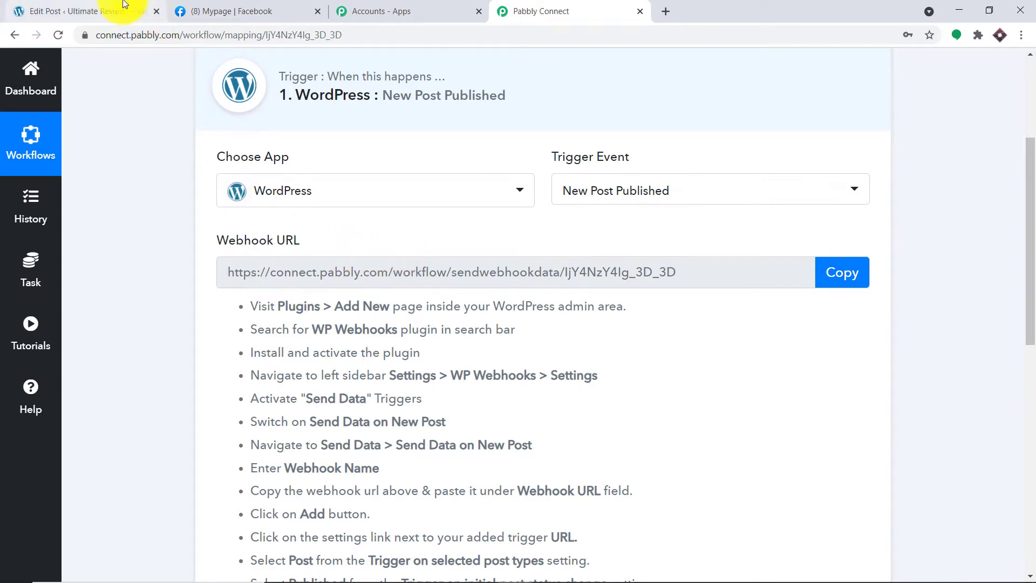
- Copy the plugin name "WP Webhooks" from the webhook setup instructions in the Pabbly Connect workflow
click(107, 11)
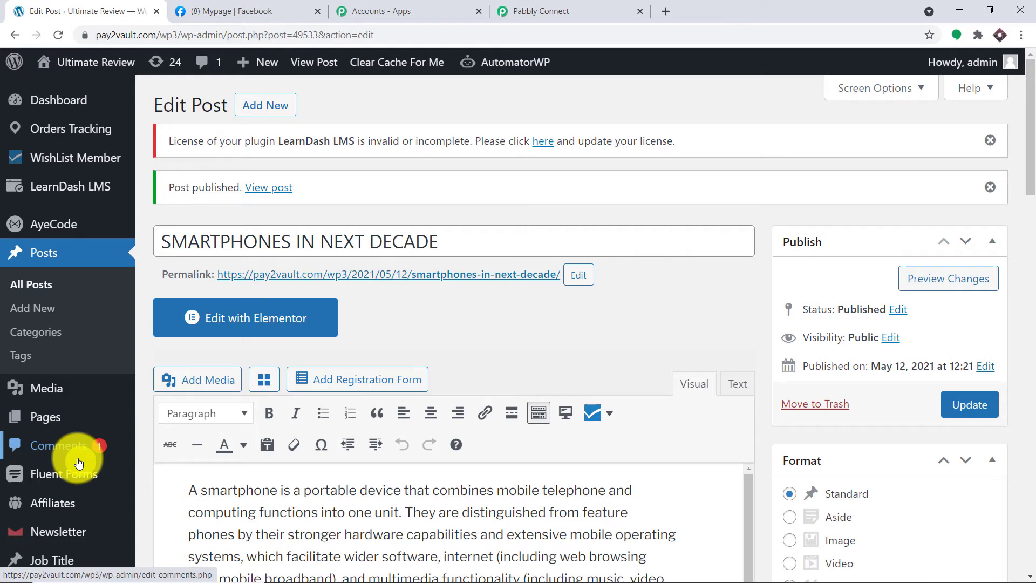
click(526, 11)
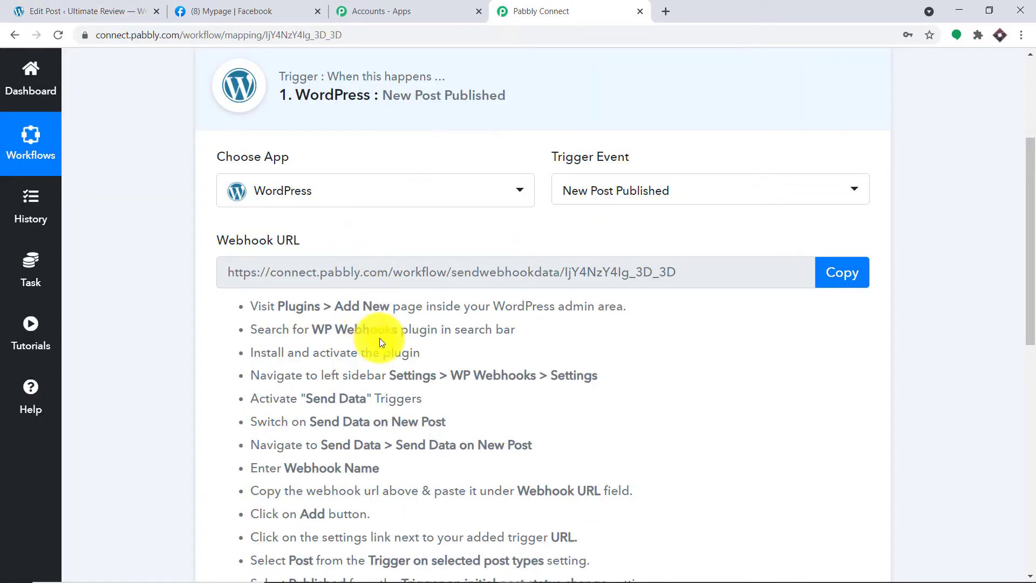
drag(398, 329, 317, 333)
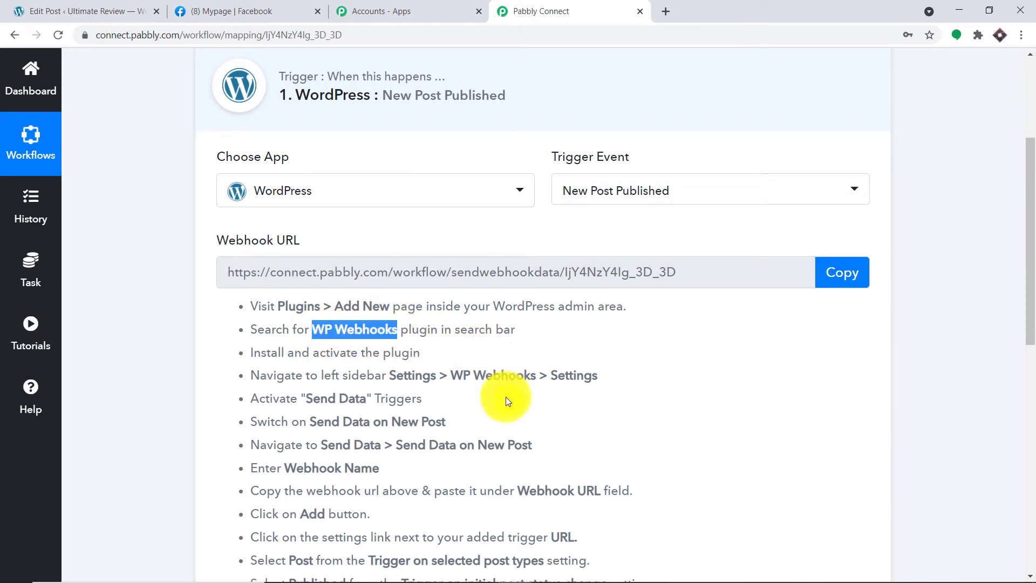
right_click(384, 330)
click(402, 341)
- Switch to the WordPress admin area and open the Installed Plugins page in a new browser tab
click(49, 7)
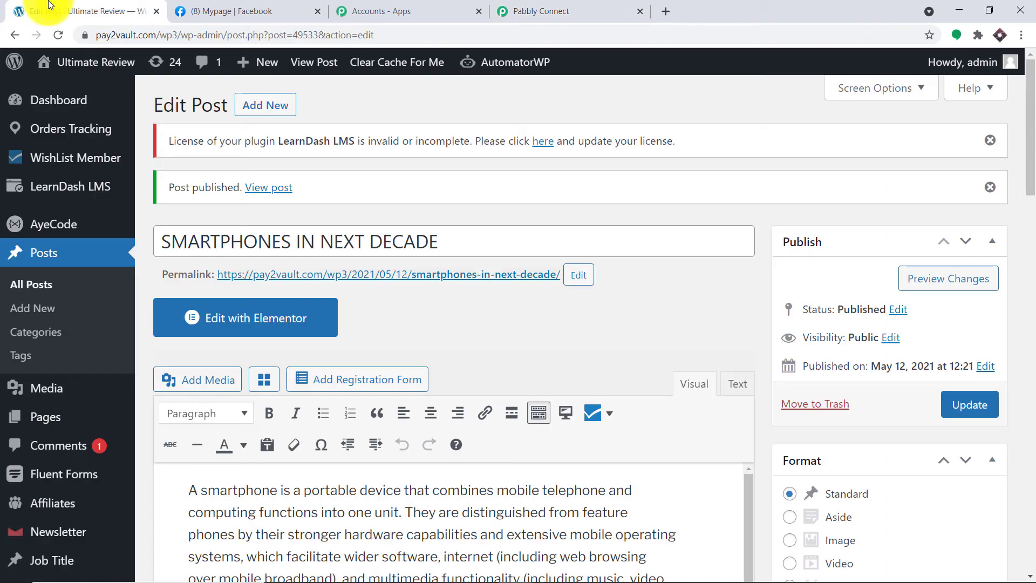
scroll(76, 456, down, 3)
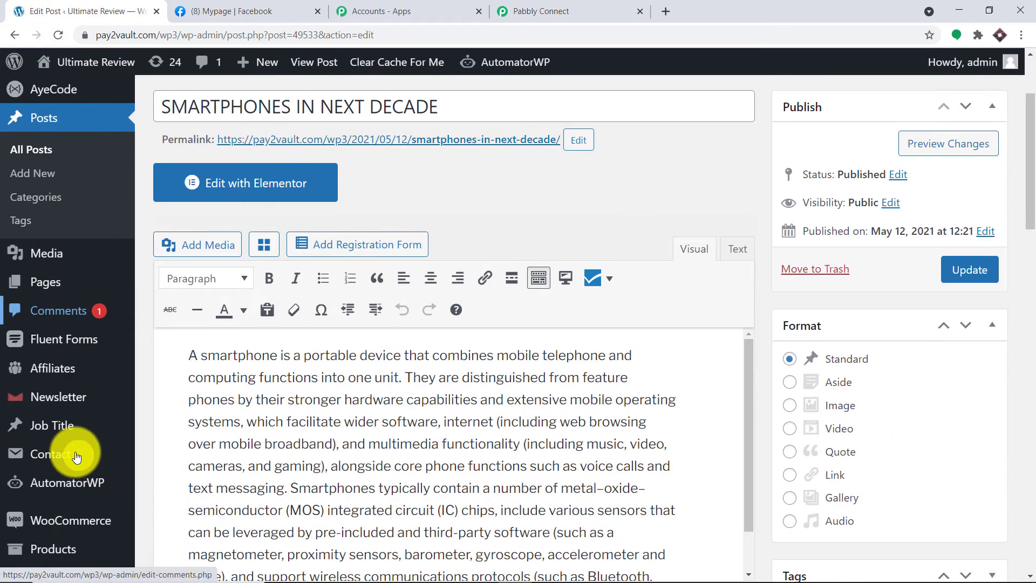
scroll(77, 463, up, 2)
scroll(76, 464, up, 1)
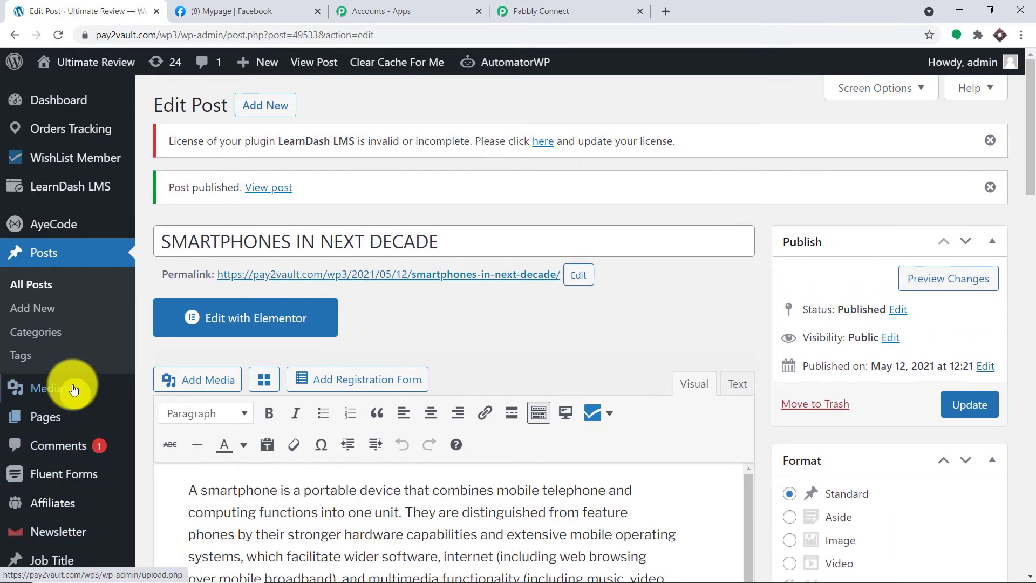
scroll(78, 345, down, 3)
scroll(80, 364, down, 5)
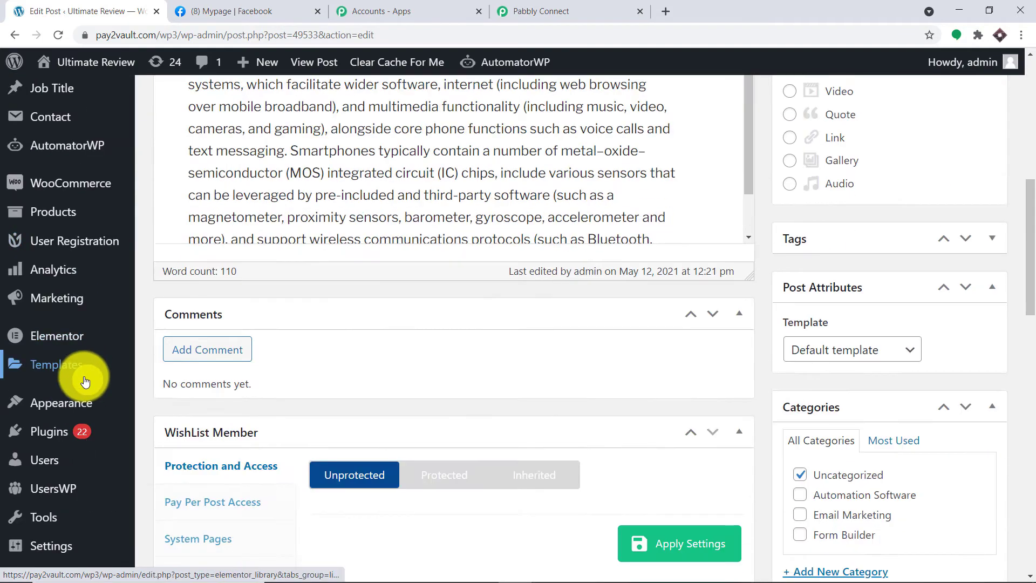
mouse_move(76, 432)
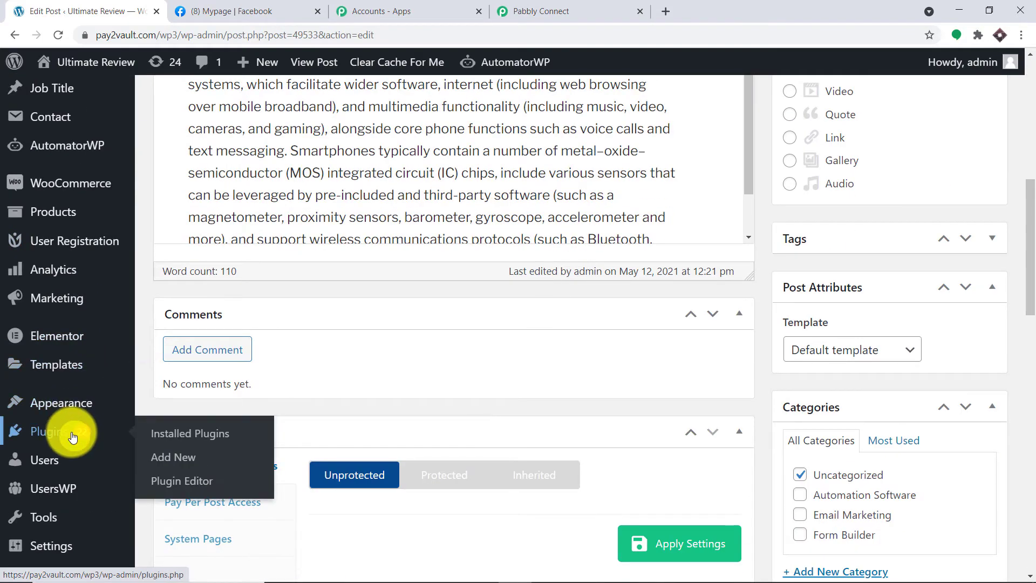
right_click(211, 435)
click(230, 439)
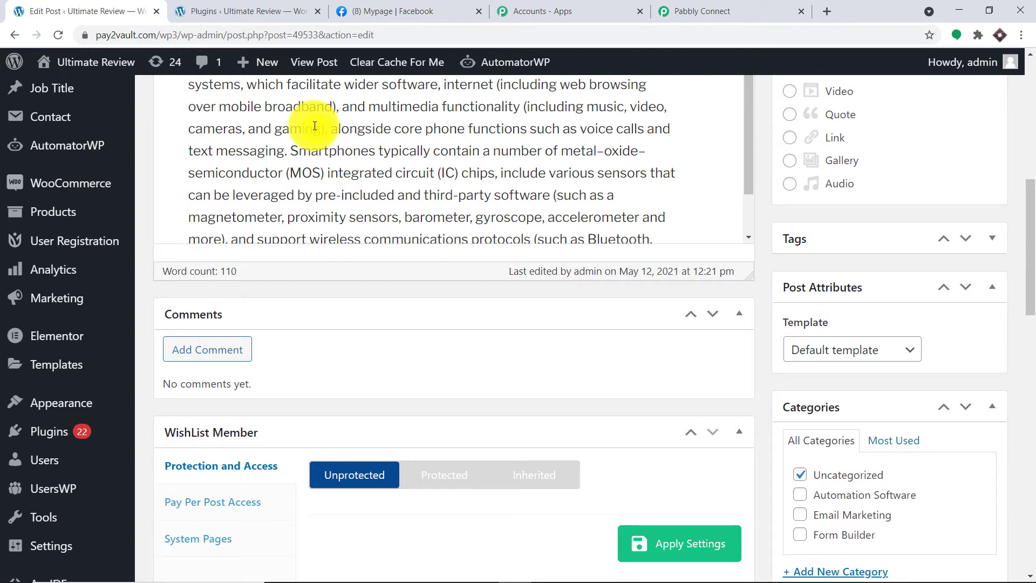
click(267, 10)
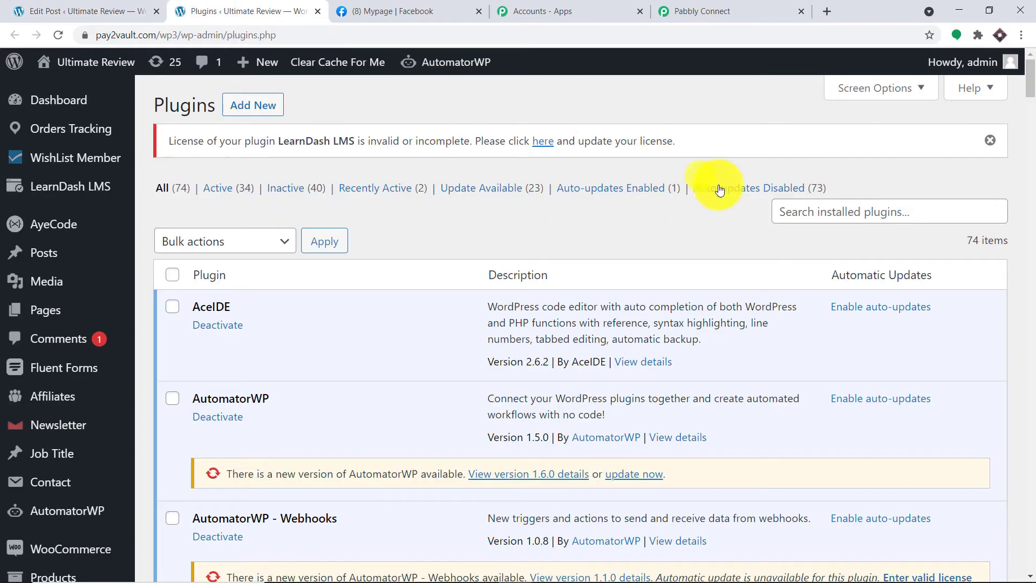
- Search the installed plugins for "WP Webhooks" and open the WP Webhooks plugin's settings
click(795, 216)
click(801, 245)
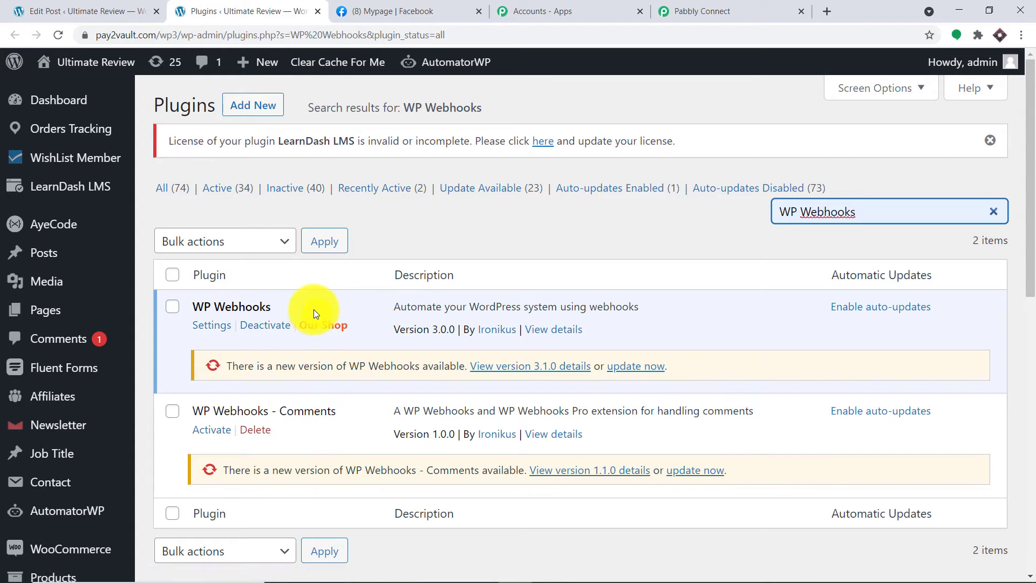
click(228, 330)
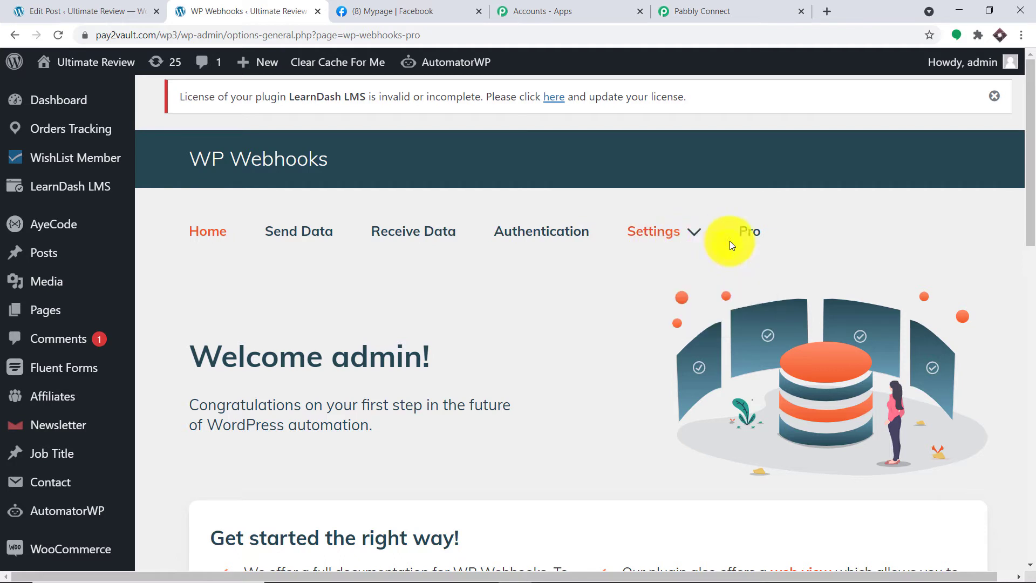
- Open the Send Data On New Post trigger in the WP Webhooks Send Data section
click(301, 237)
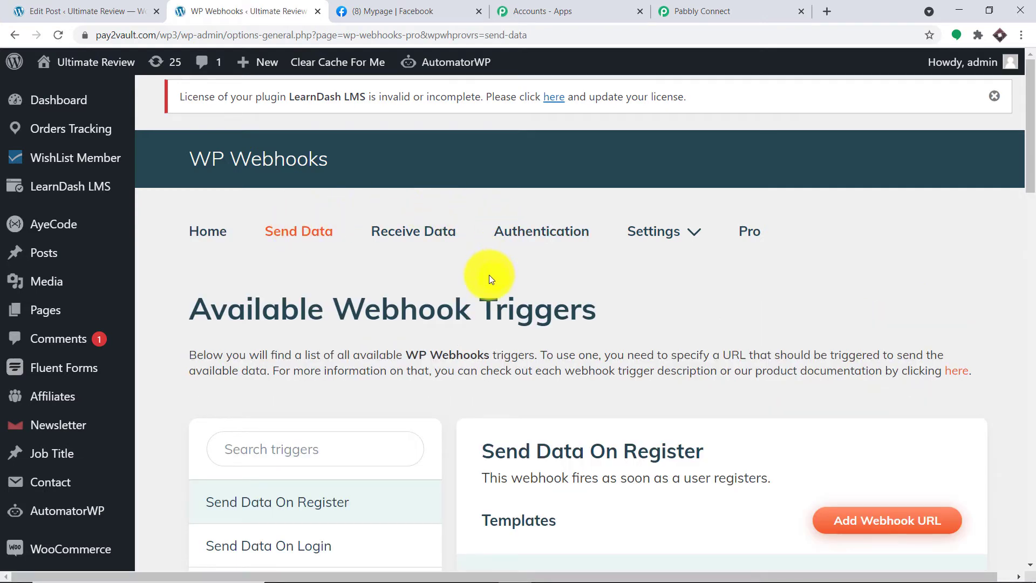
scroll(480, 276, down, 3)
scroll(668, 270, down, 5)
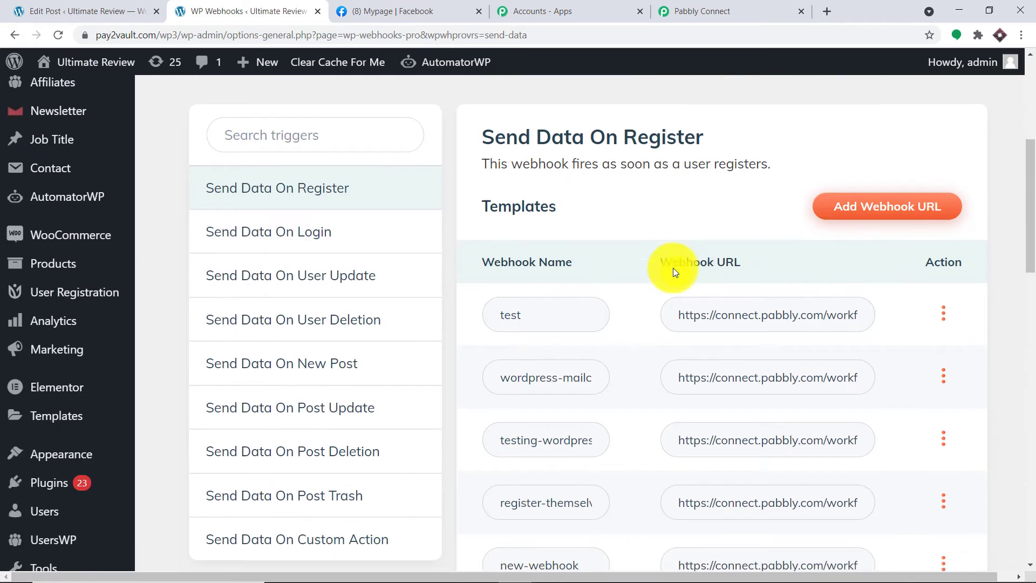
scroll(393, 197, up, 1)
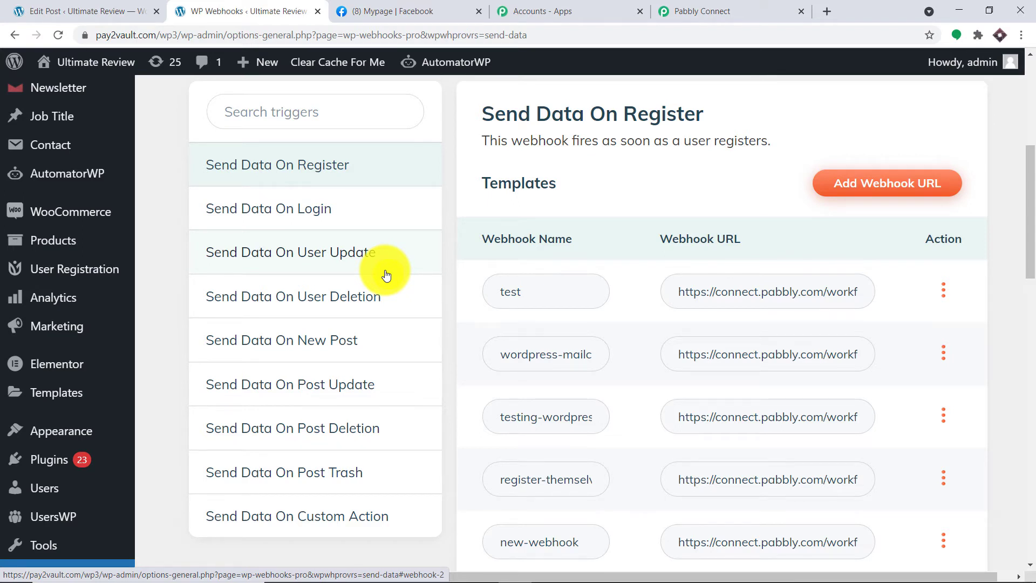
click(309, 351)
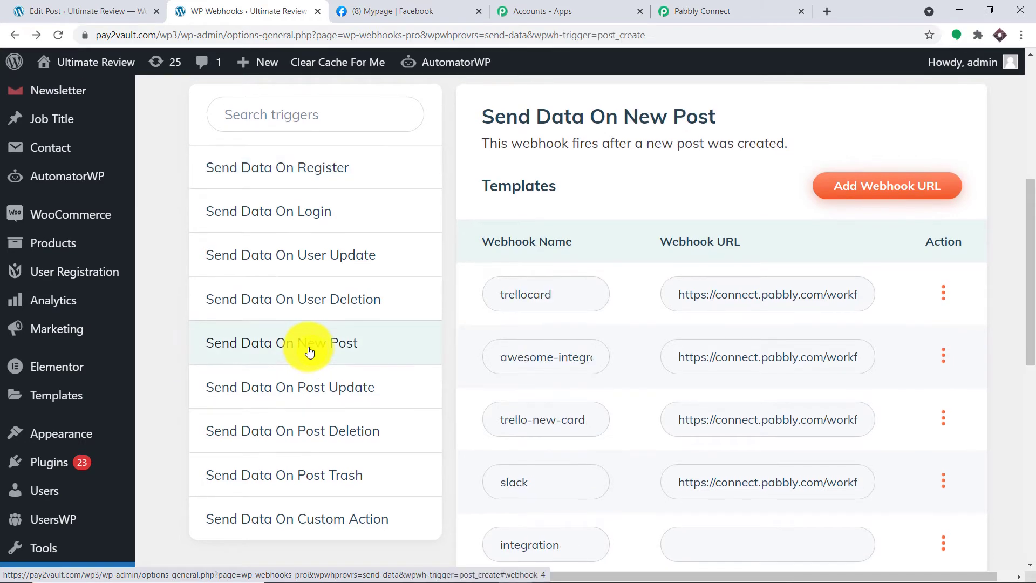
- Add a webhook named REDPINK to the Send Data On New Post trigger, using the webhook URL copied from the Pabbly Connect workflow
click(861, 193)
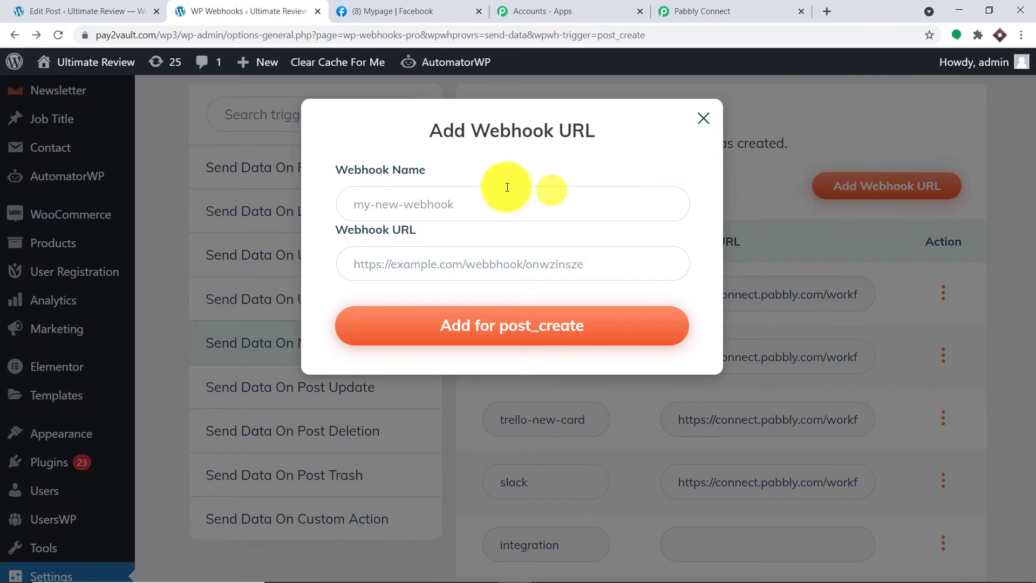
click(470, 195)
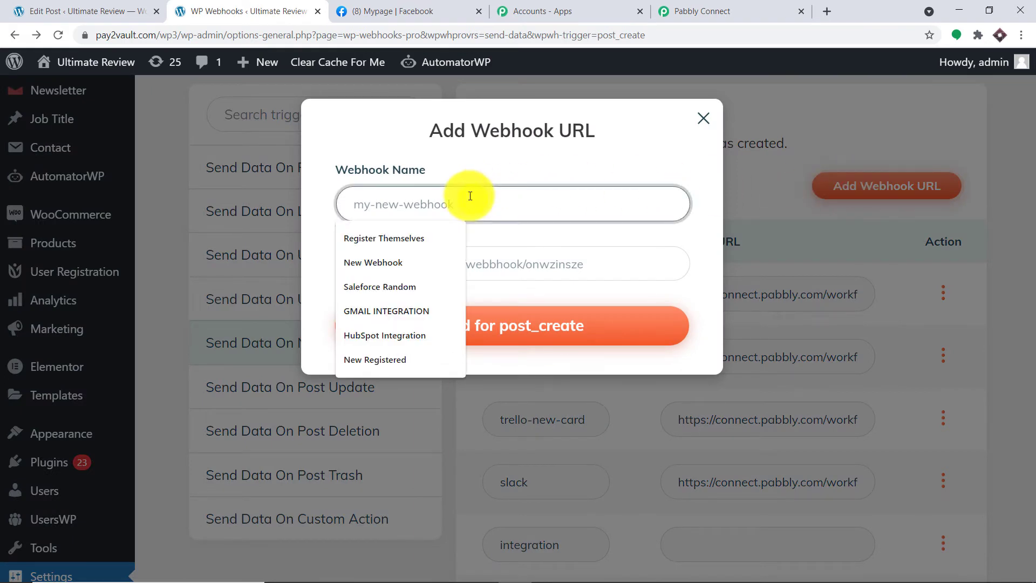
text(REDPINK)
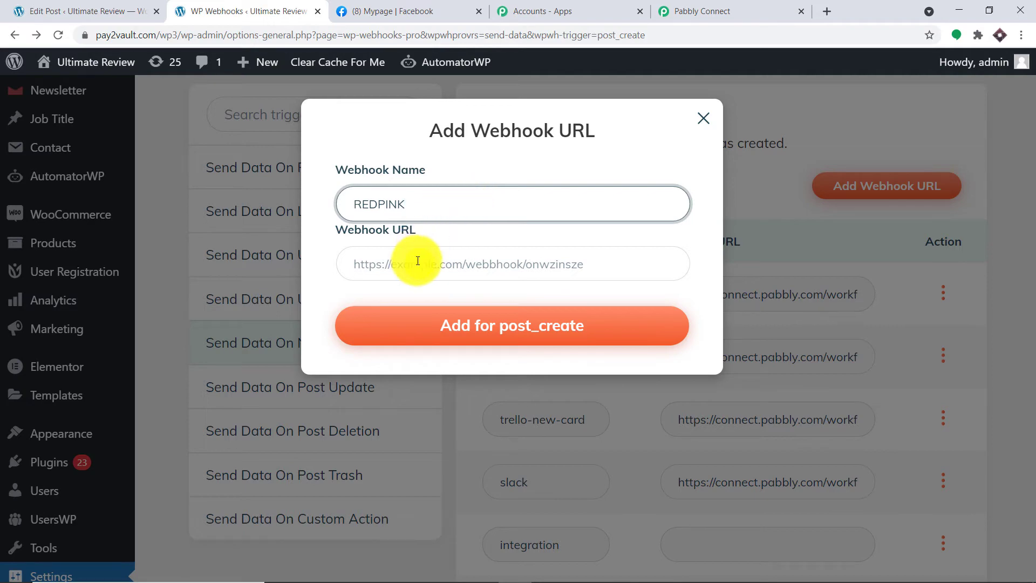
click(690, 5)
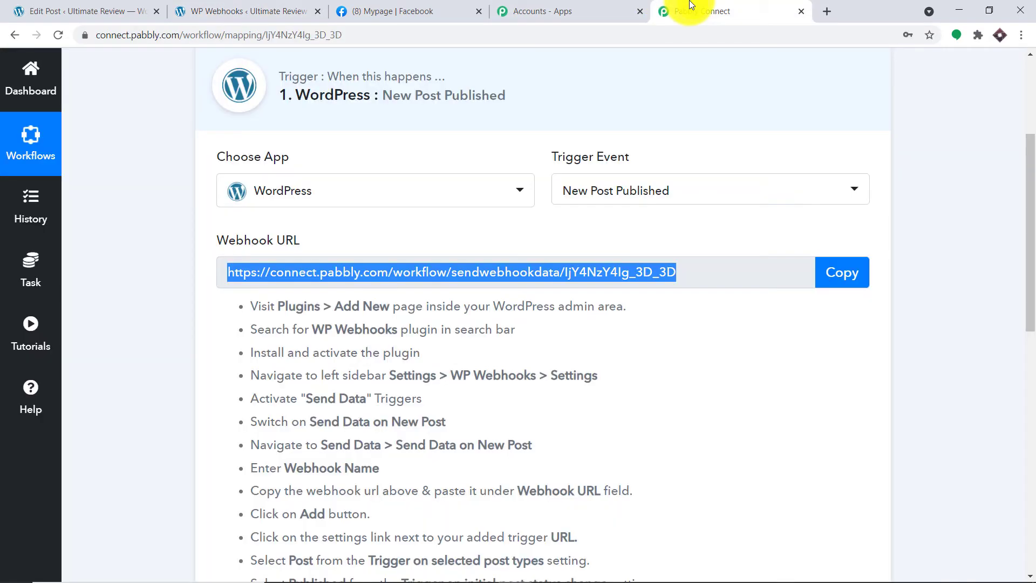
click(837, 270)
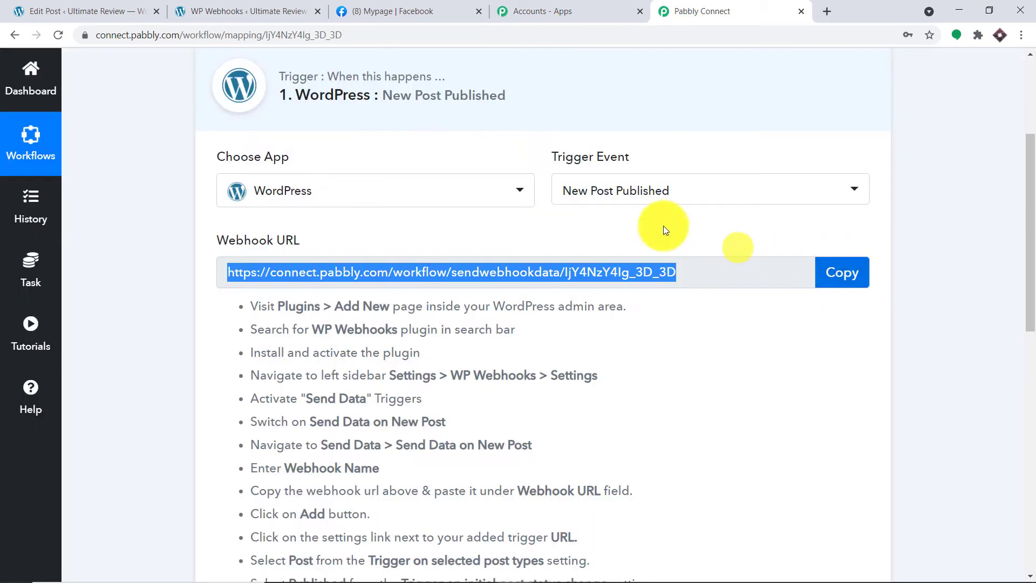
click(261, 11)
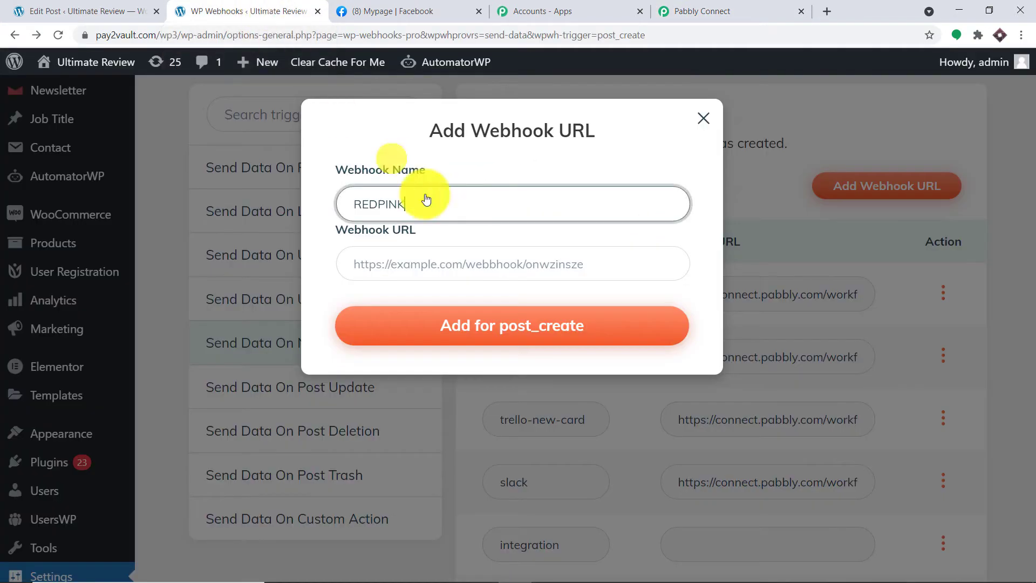
click(425, 261)
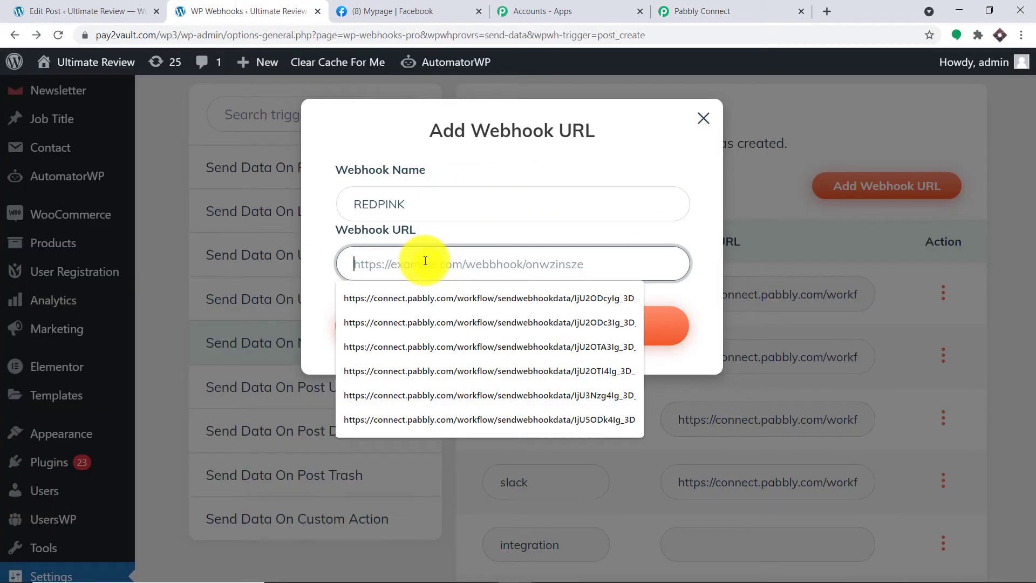
key(ctrl+v)
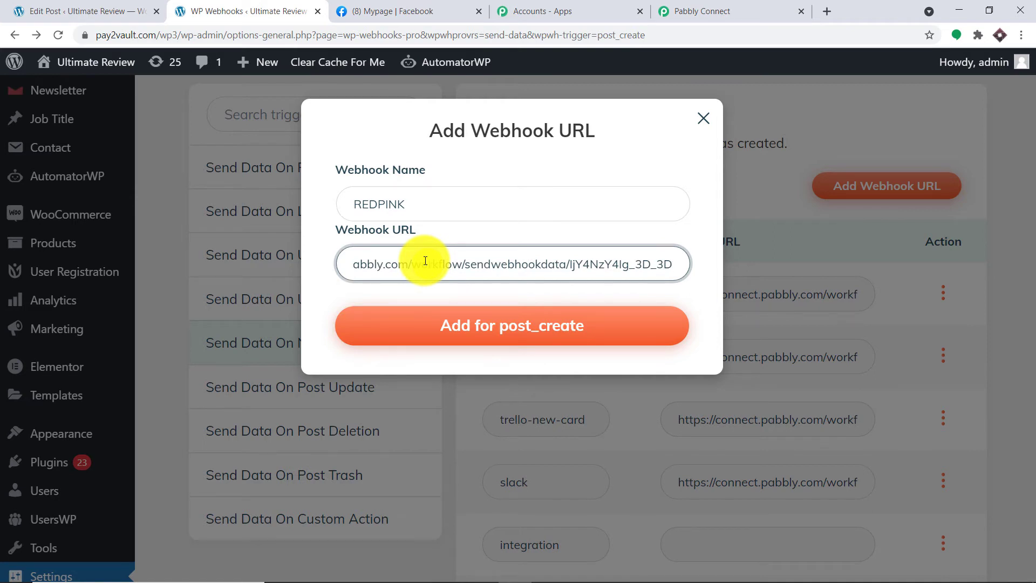
click(490, 326)
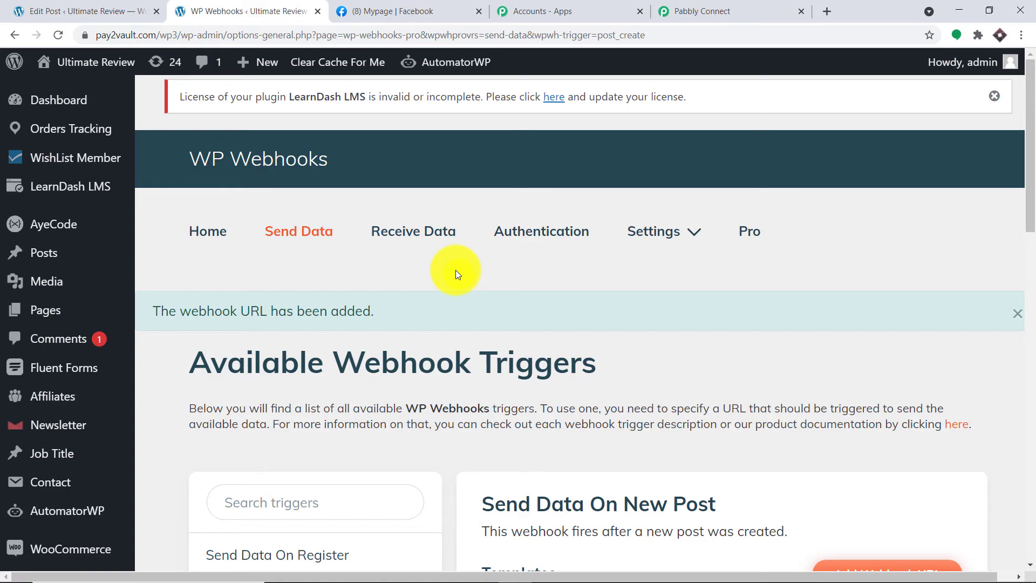
- Open the action settings of the redpink webhook under the Send Data On New Post trigger
scroll(451, 270, down, 3)
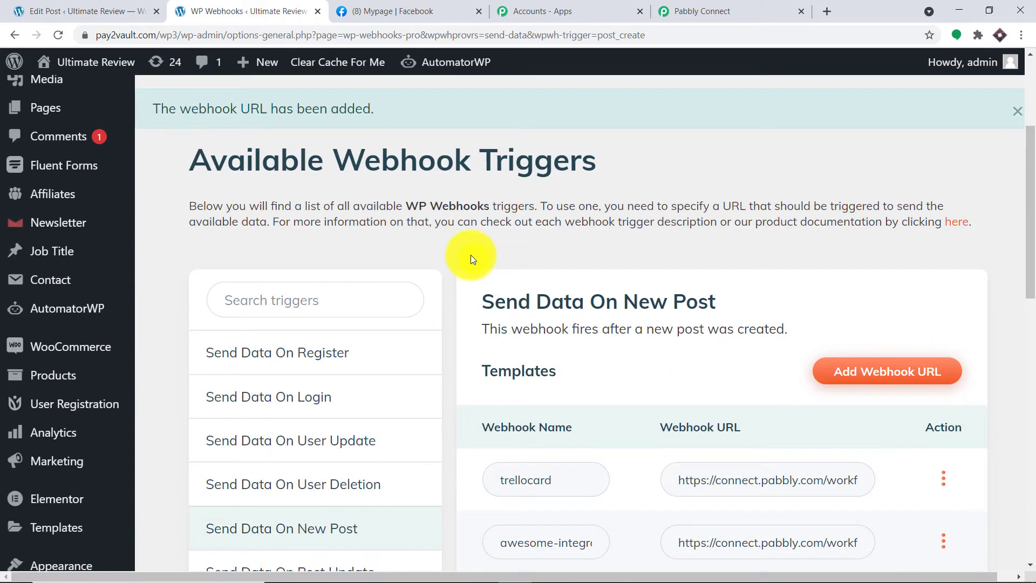
scroll(674, 251, down, 8)
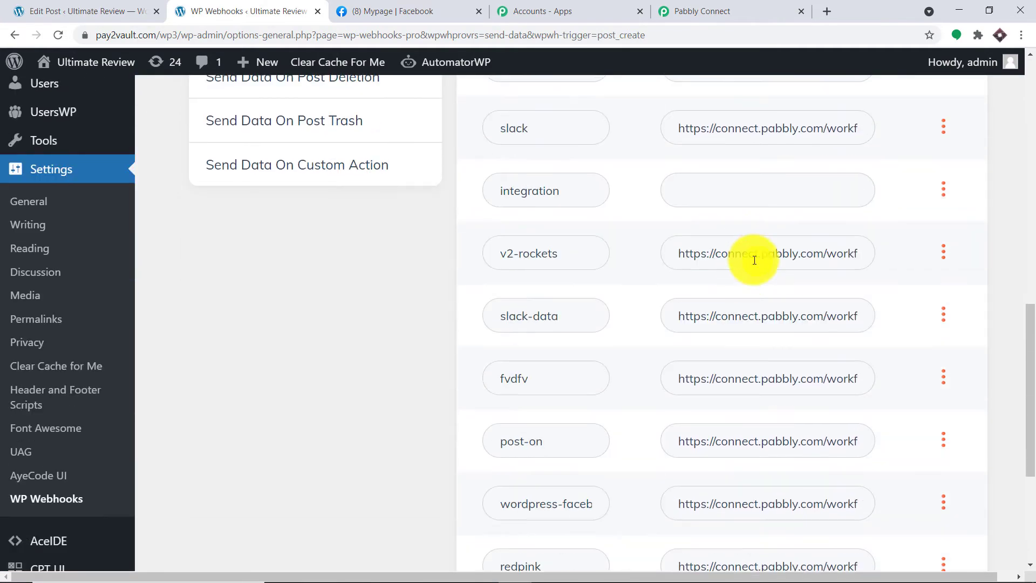
scroll(747, 267, down, 3)
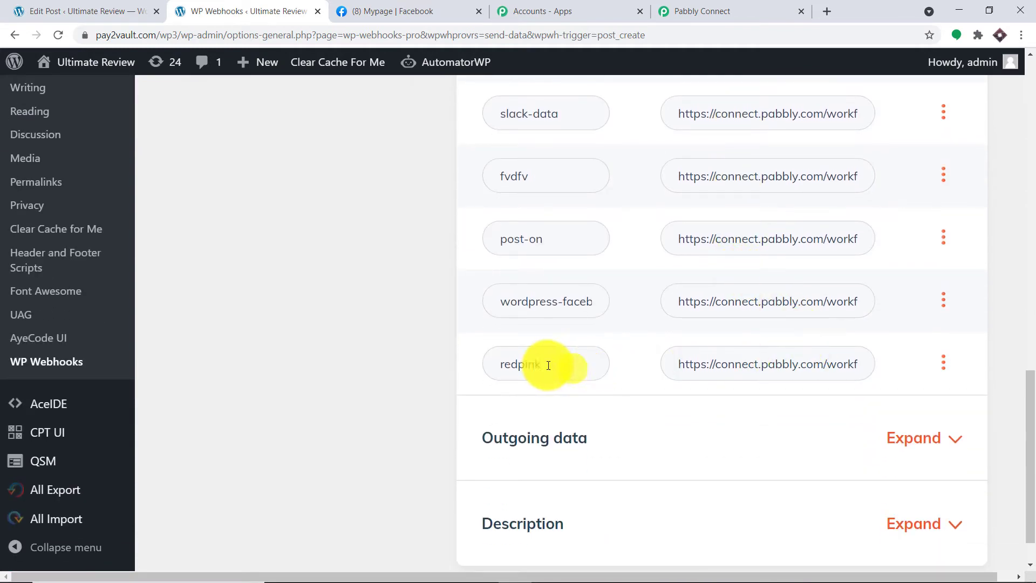
click(944, 366)
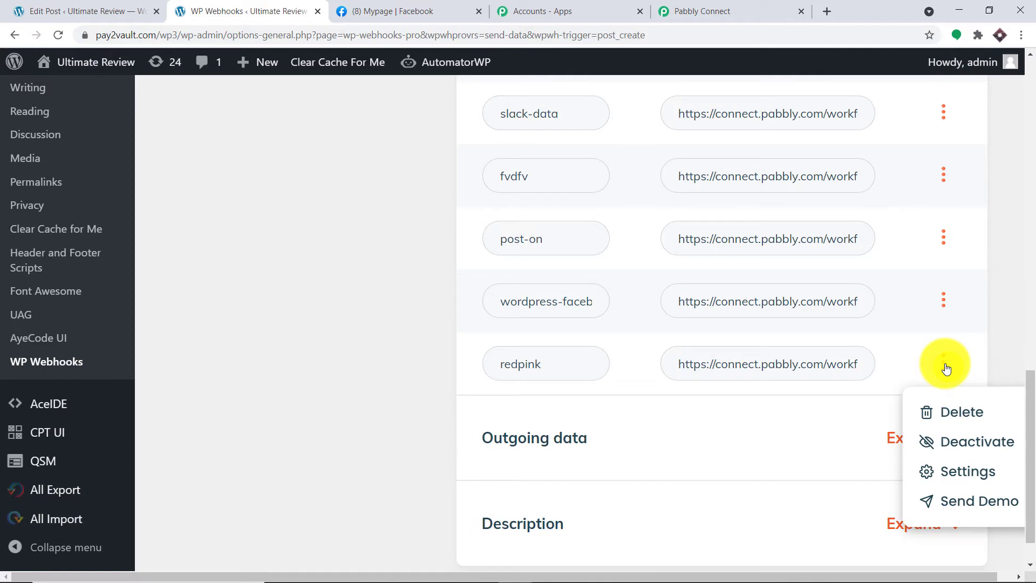
click(935, 472)
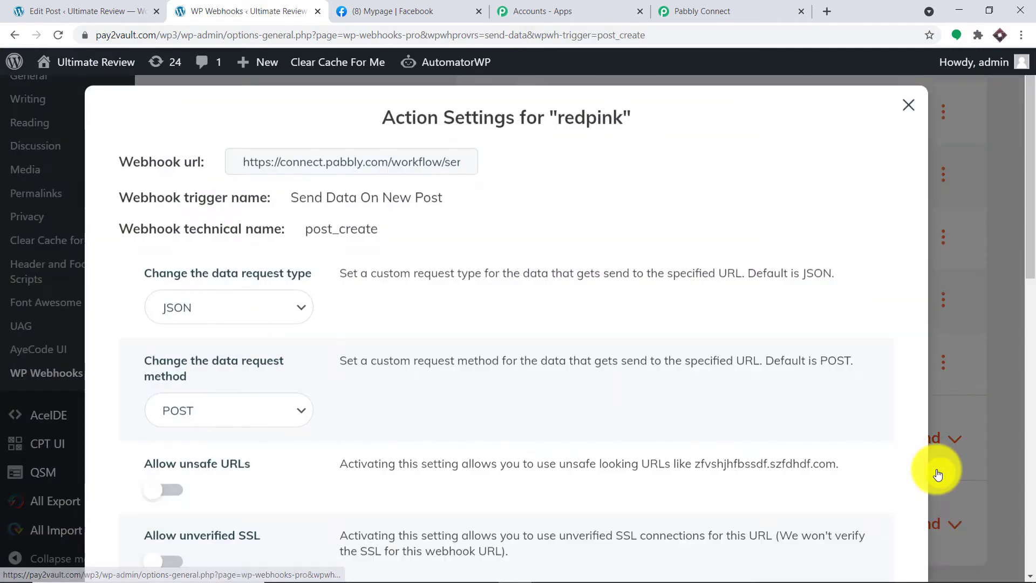
- Restrict the redpink webhook to the Post post type and the Published initial status, and save its settings
scroll(353, 277, down, 6)
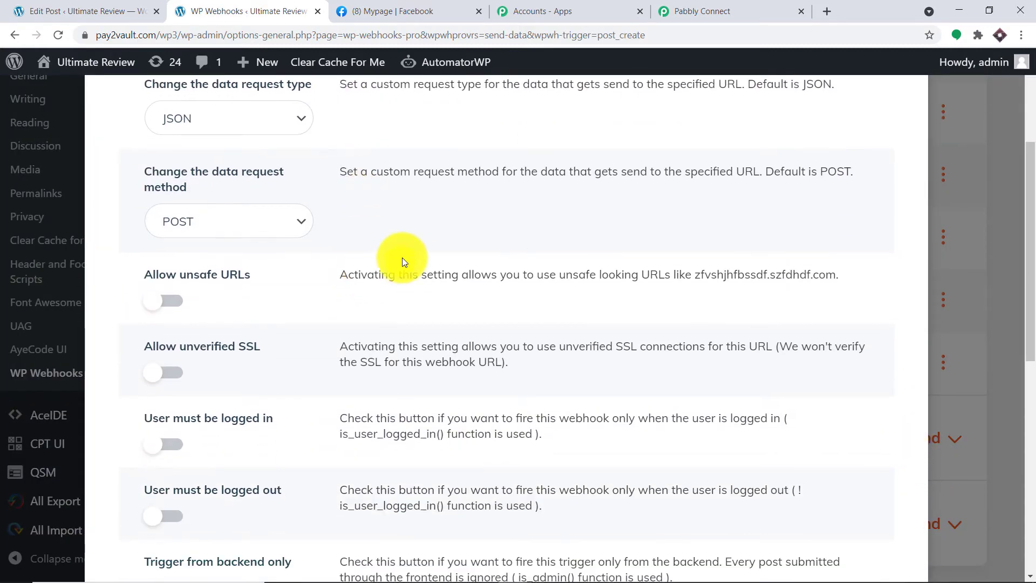
scroll(410, 261, down, 5)
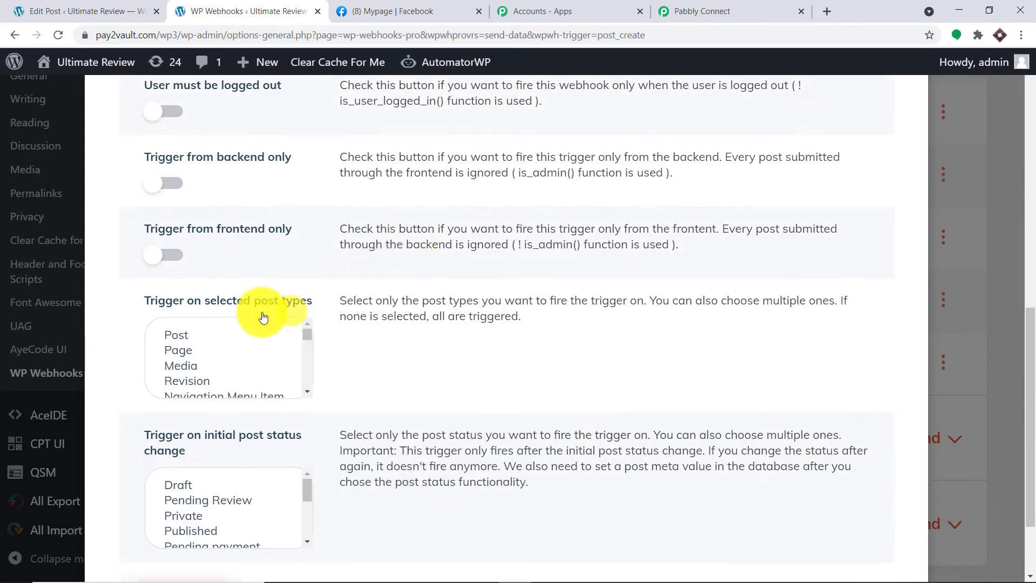
scroll(286, 285, down, 1)
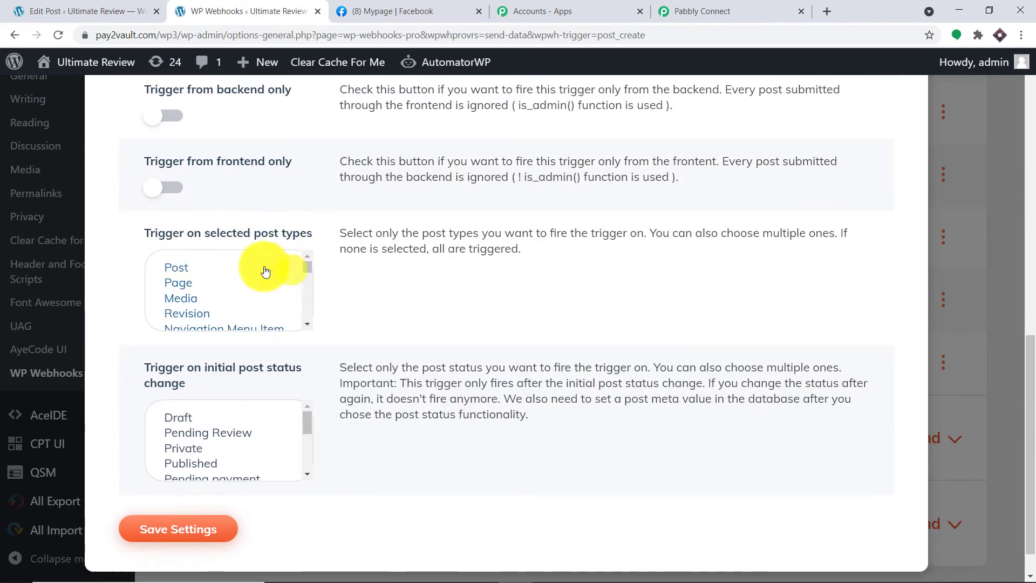
click(181, 272)
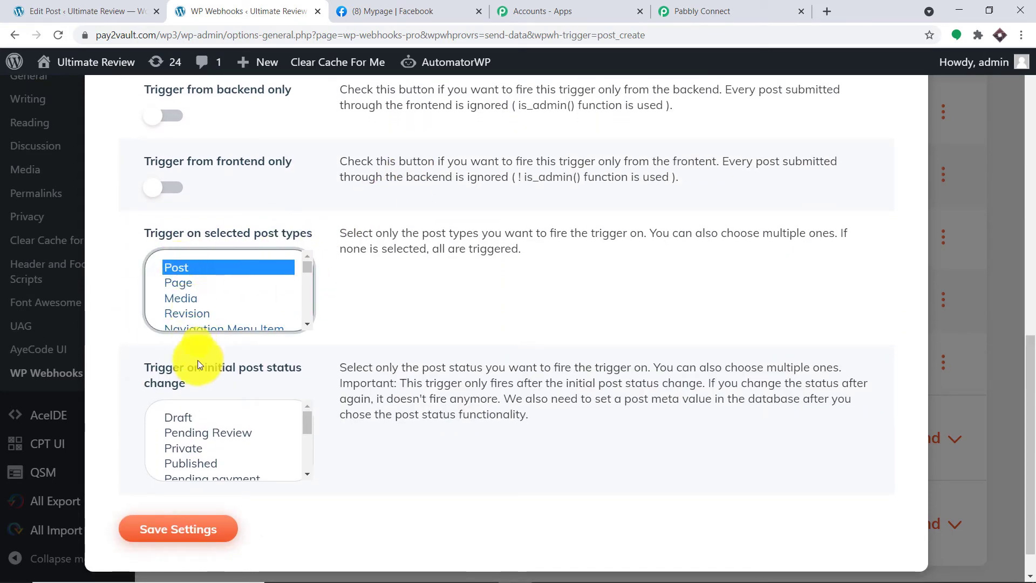
click(192, 463)
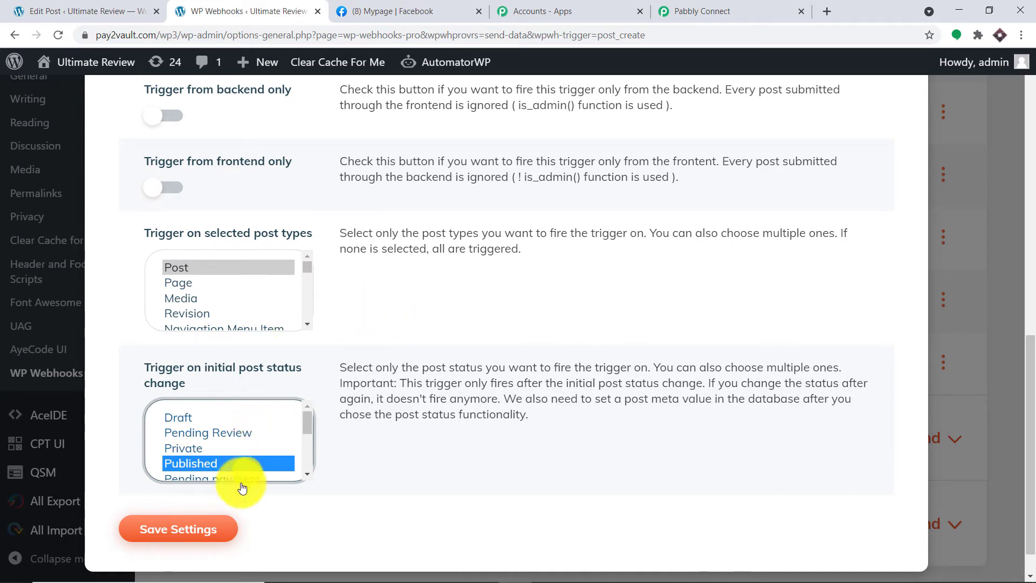
click(209, 529)
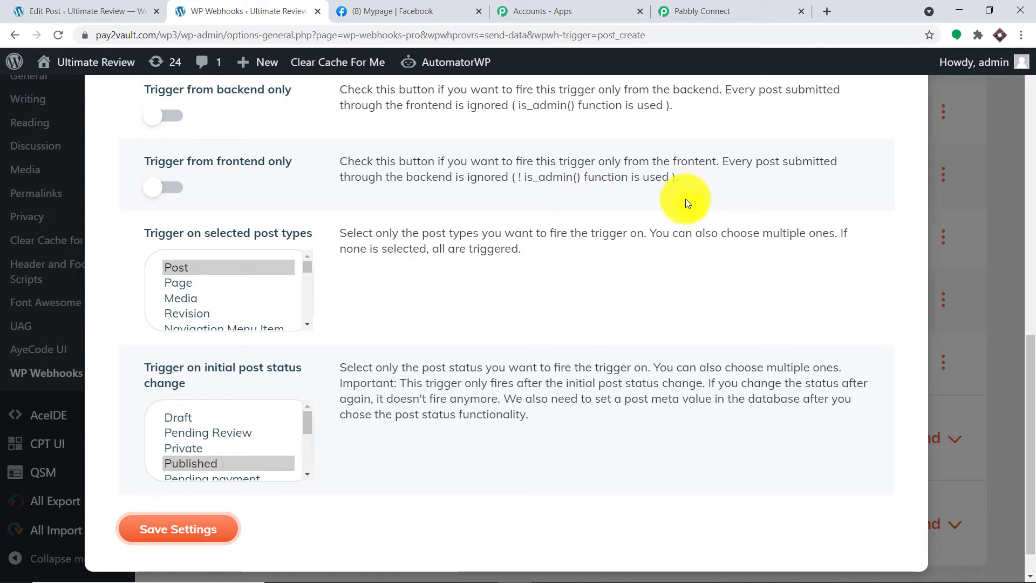
- Return to the browser tab with the smartphones post and start a new WordPress post from there
click(77, 7)
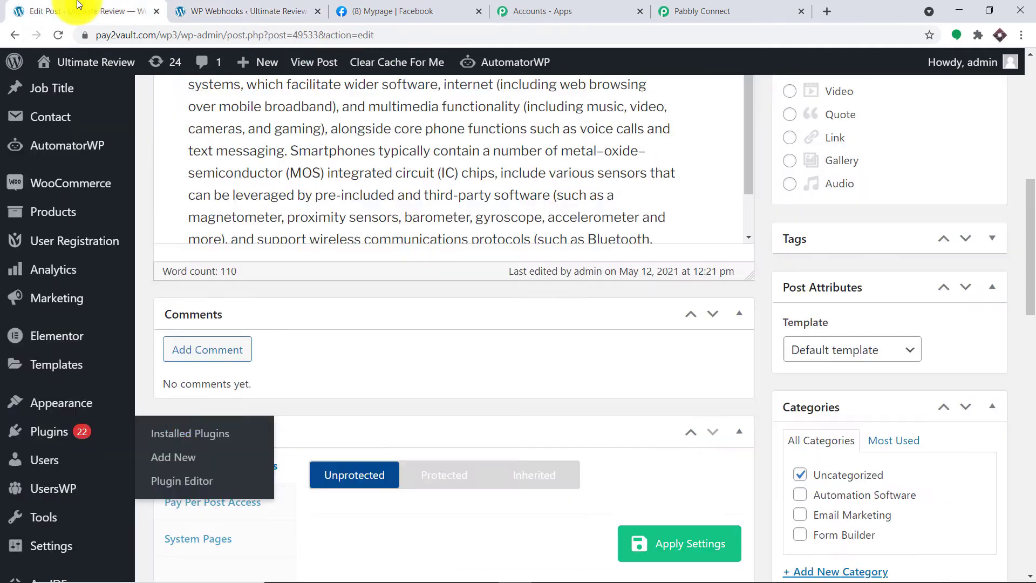
scroll(398, 196, up, 6)
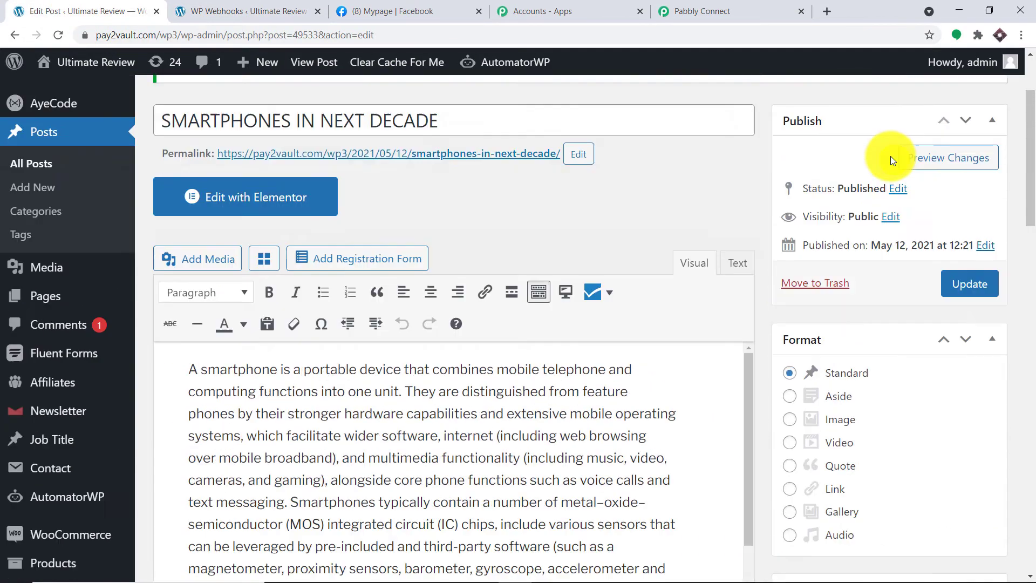
scroll(890, 156, up, 3)
click(259, 109)
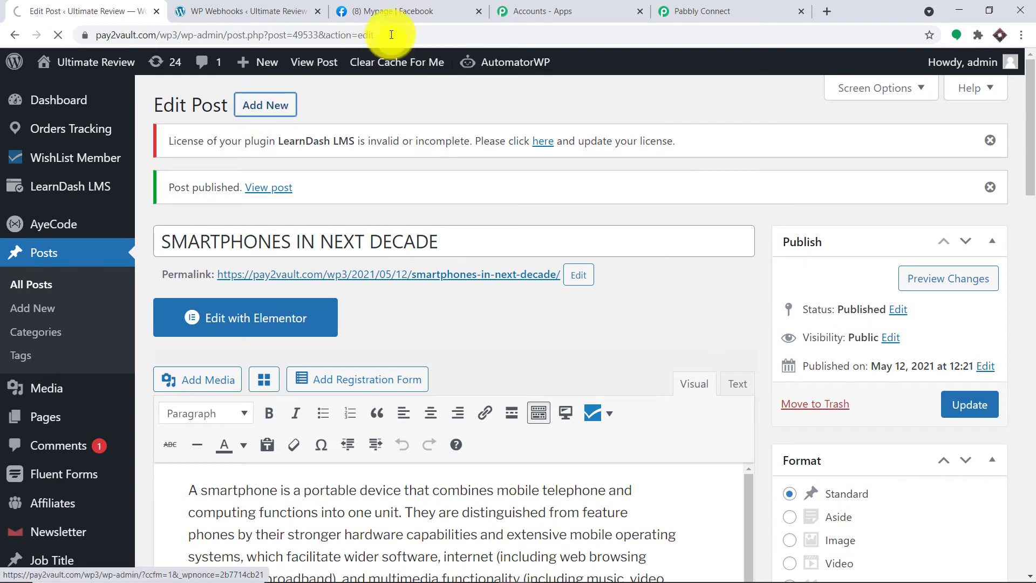
- Copy the watch text from "A watch is" through "the person's activities" in the CONTENT file in Notepad, and return to the new post
mouse_move(582, 567)
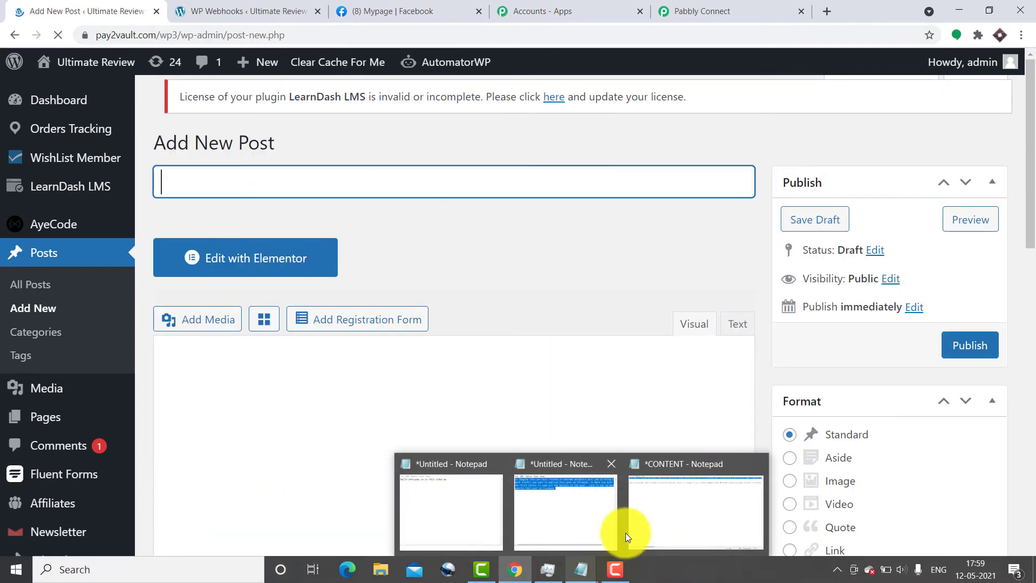
click(671, 503)
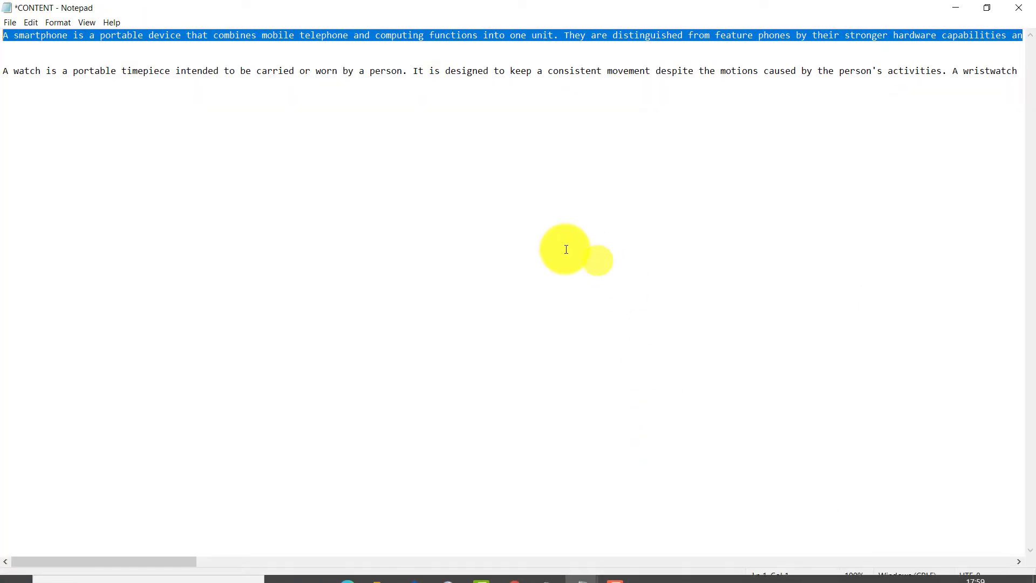
click(3, 72)
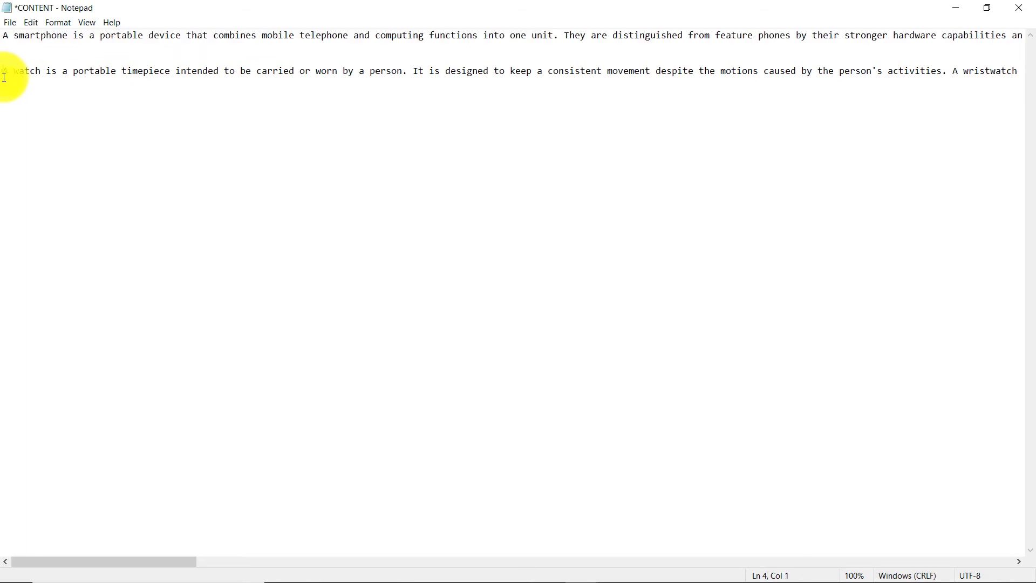
drag(2, 73, 1019, 94)
click(358, 43)
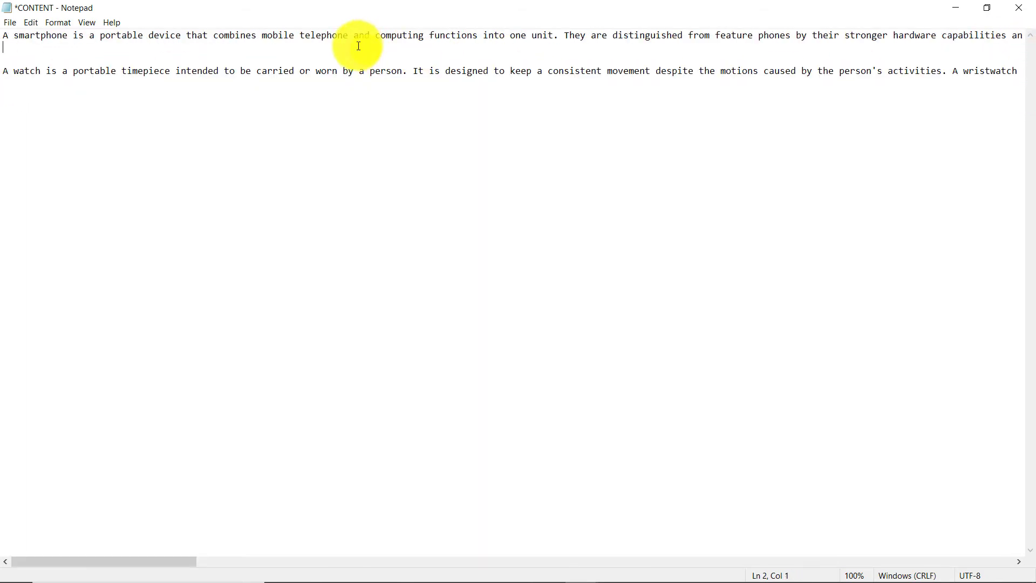
drag(3, 72, 910, 74)
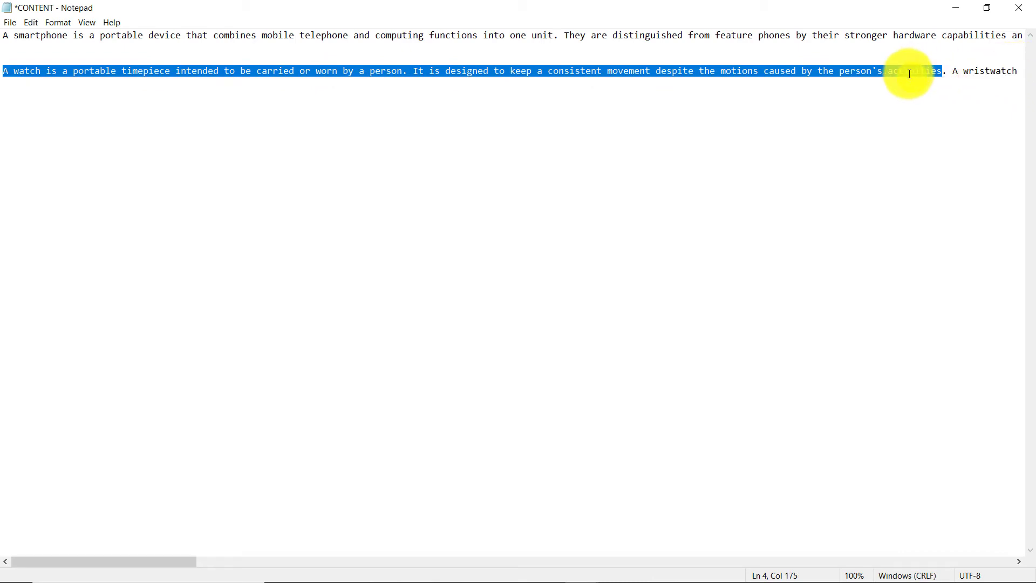
right_click(911, 76)
click(907, 109)
click(956, 7)
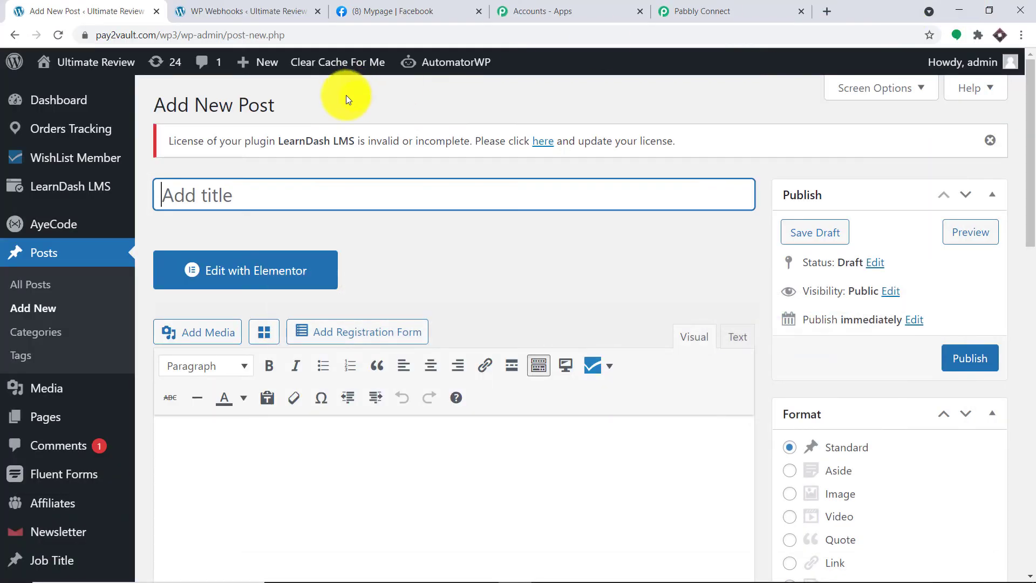
- Title the new post "WRIST WATCH OF 2021" and paste the copied watch text into its body
text(WRIST WATCH OF 2021)
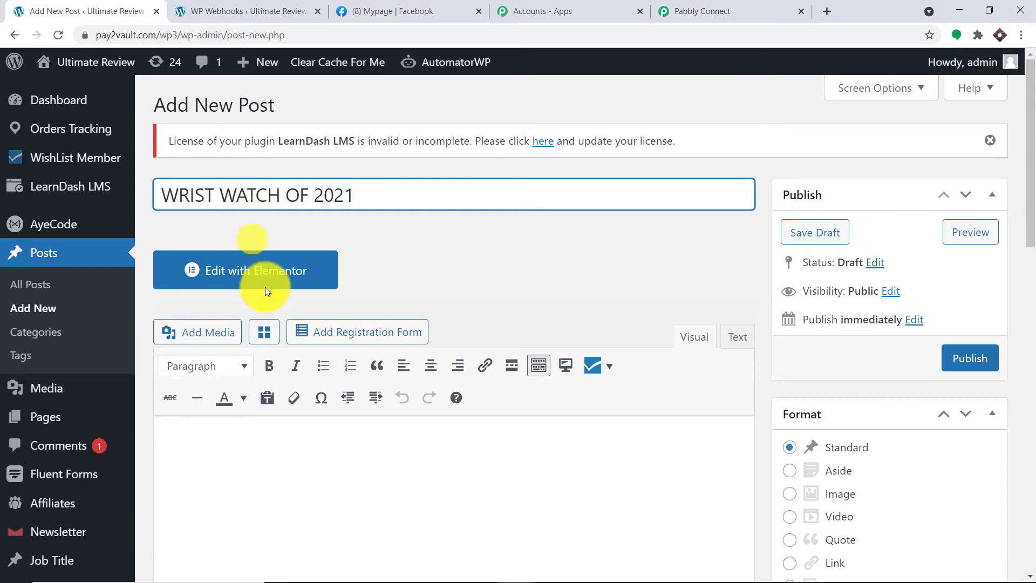
scroll(247, 270, down, 2)
click(237, 313)
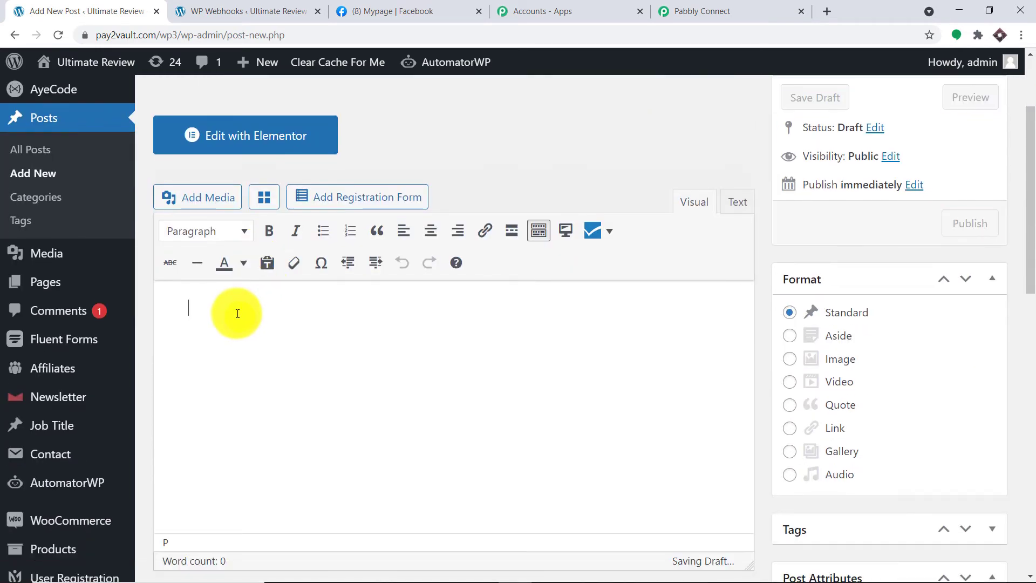
key(ctrl+v)
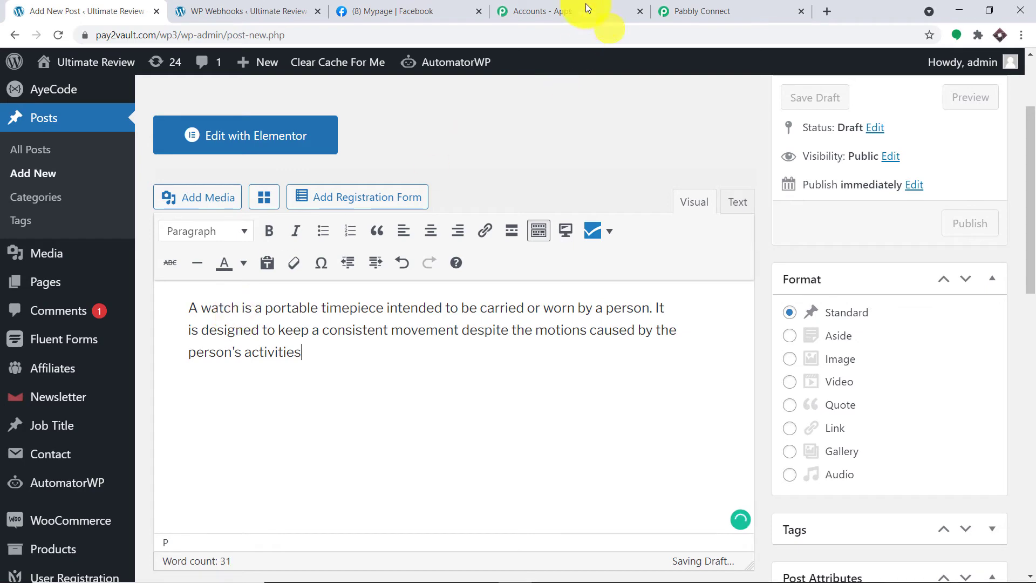
- Copy the smartphone text from "They are distinguished" onward in Notepad's CONTENT file and return to the post editor
mouse_move(563, 571)
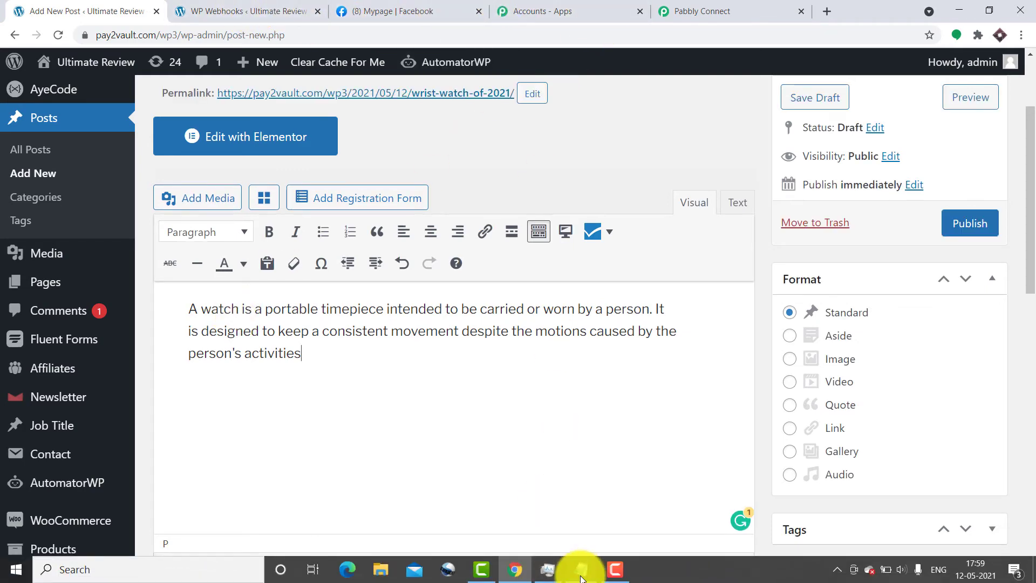
click(677, 489)
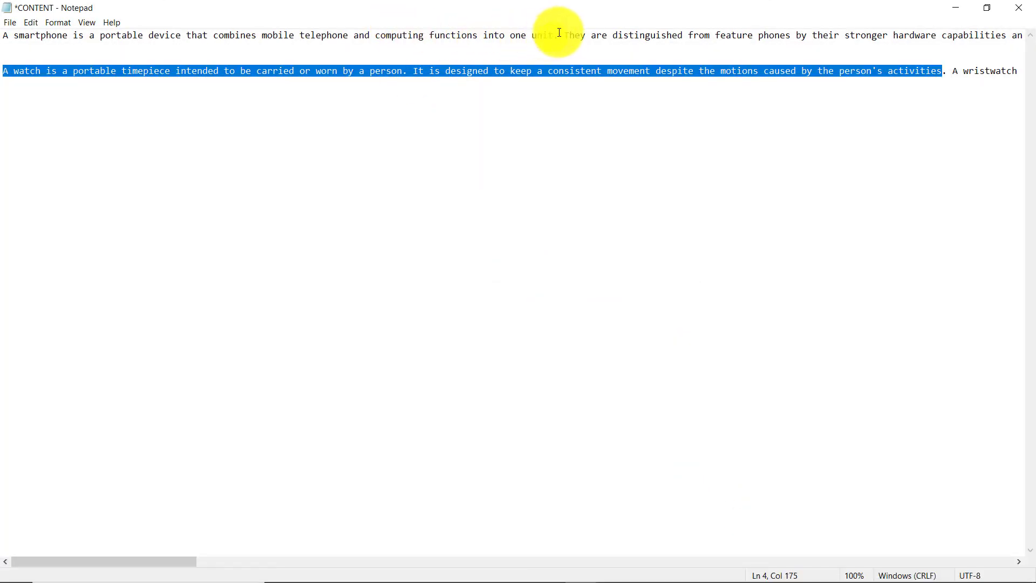
drag(564, 35, 1019, 37)
right_click(886, 35)
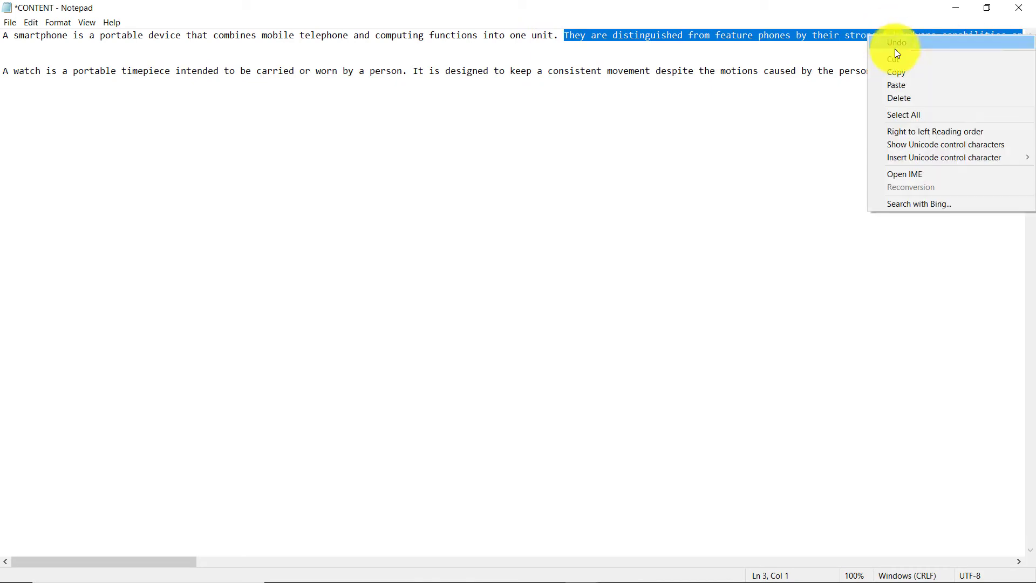
click(899, 73)
click(956, 8)
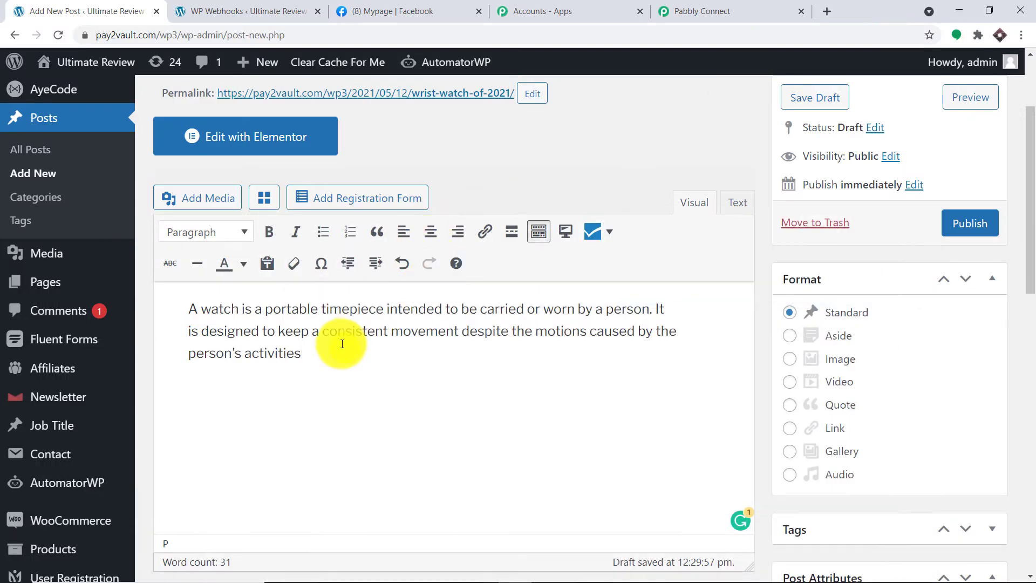
- End the watch text with a period, paste the copied smartphone text after it, and join both into one paragraph
key(Return)
key(ctrl+v)
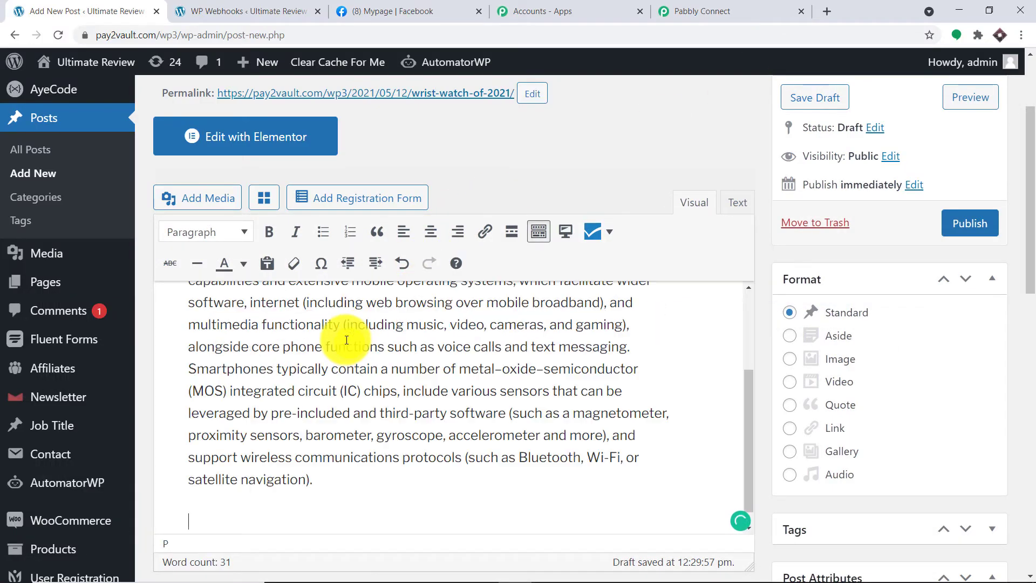
scroll(569, 378, up, 2)
scroll(570, 378, up, 1)
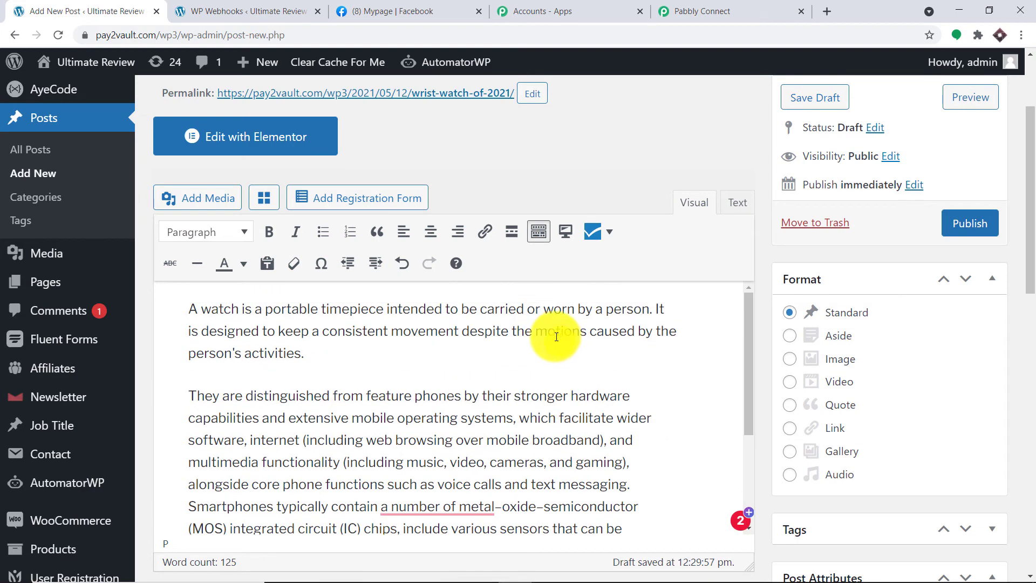
click(192, 390)
key(BackSpace)
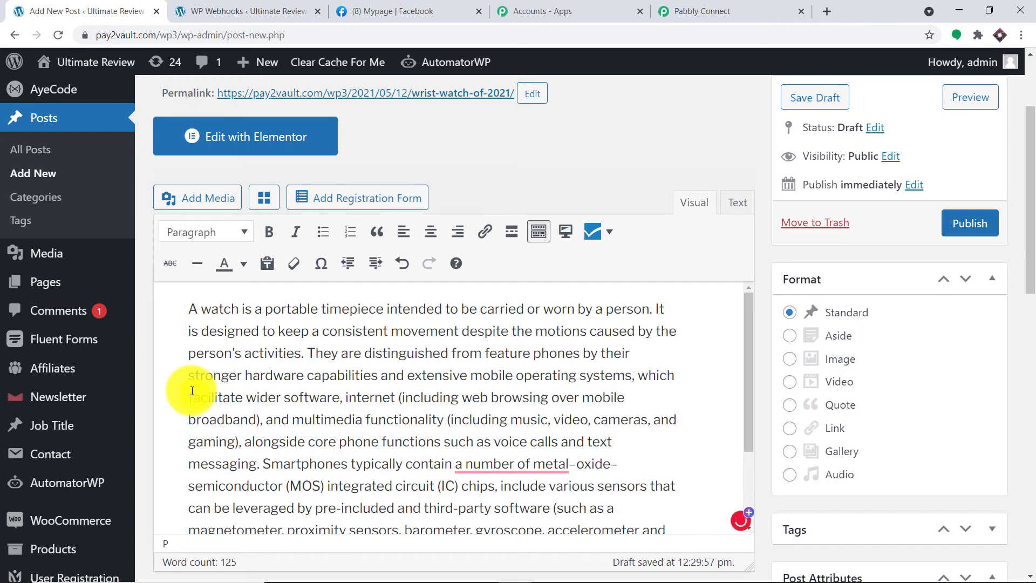
- Set the second blue-dial wristwatch picture from the Media Library as the post's featured image
scroll(451, 283, down, 4)
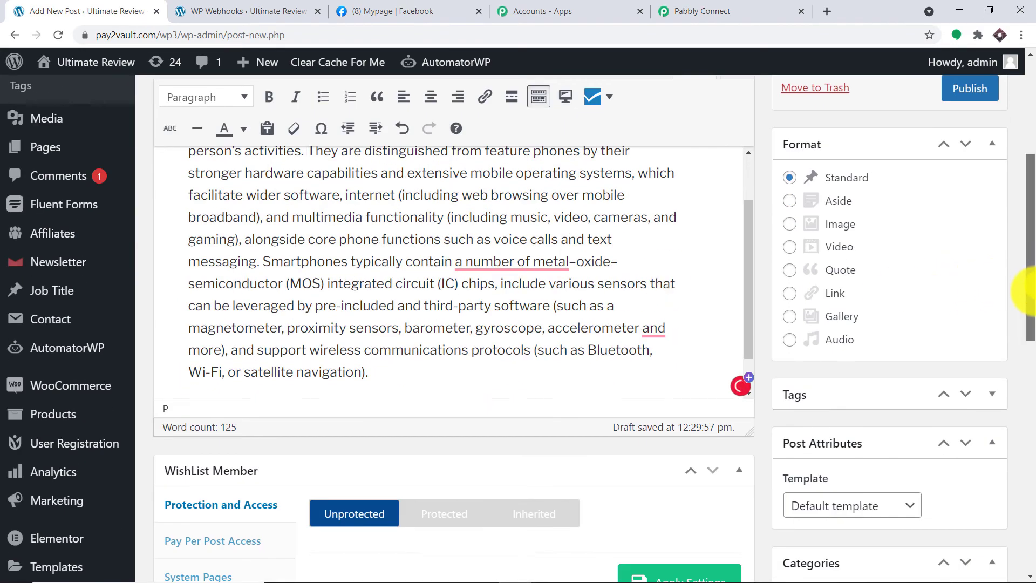
drag(1031, 292, 1033, 435)
click(814, 384)
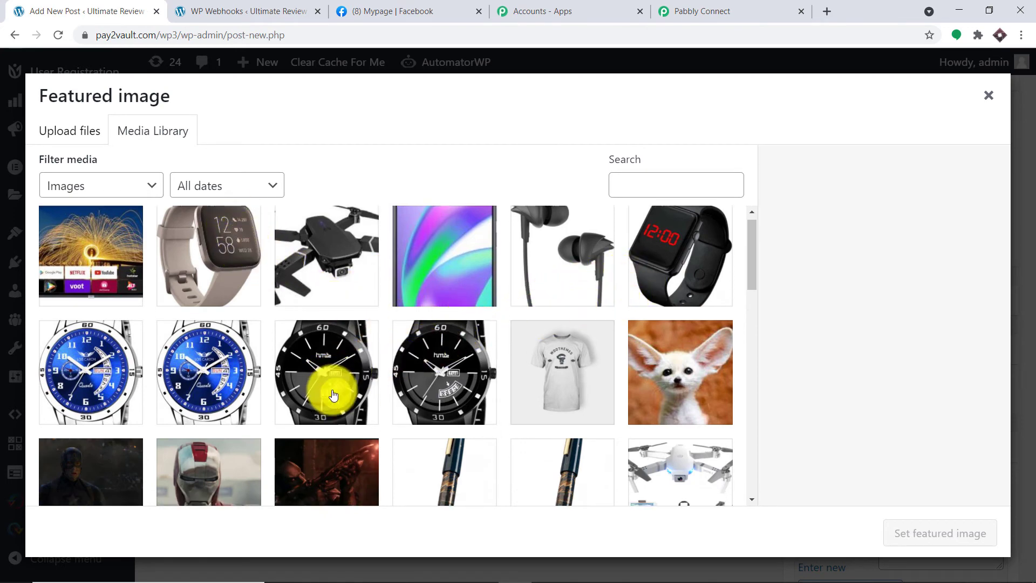
scroll(335, 389, down, 1)
scroll(333, 383, up, 1)
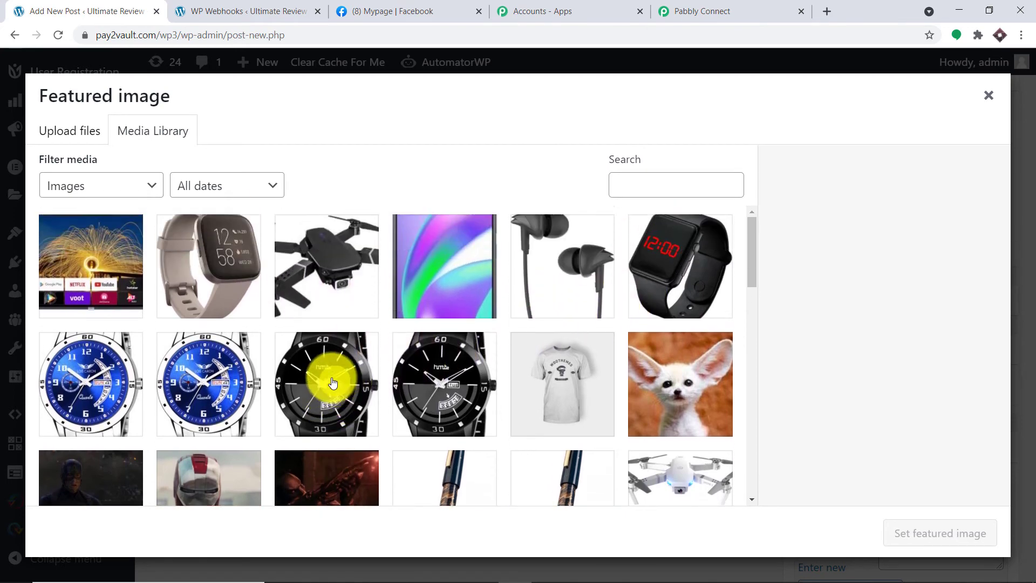
click(220, 369)
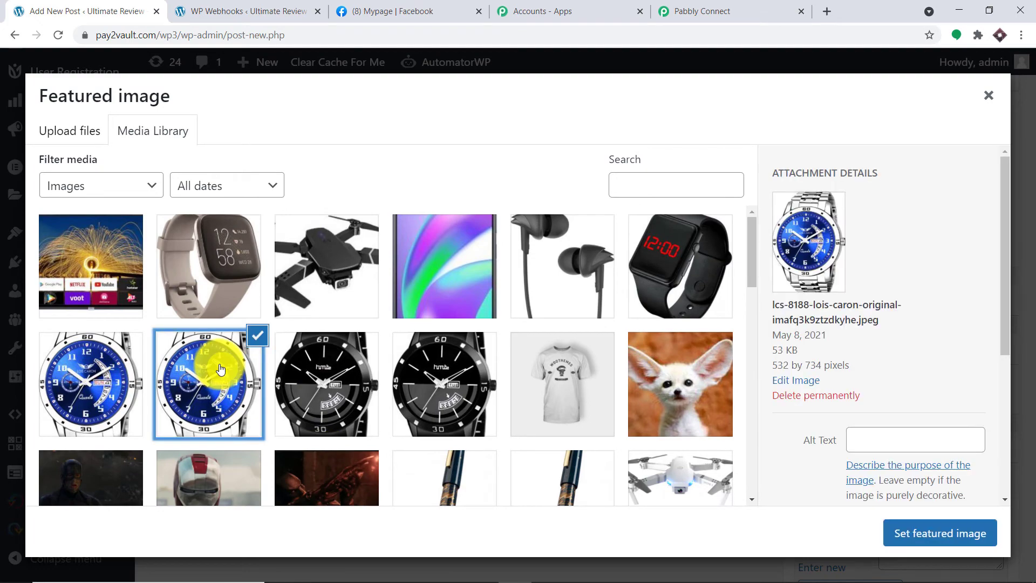
click(952, 546)
scroll(906, 219, up, 3)
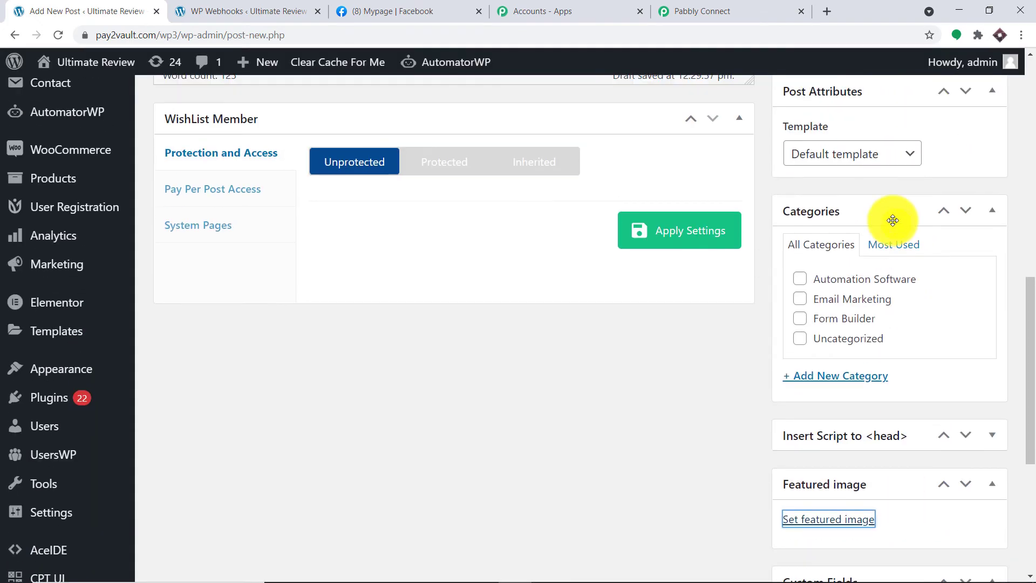
- Publish the WRIST WATCH OF 2021 post and review its title and content in the webhook response captured in Pabbly Connect
scroll(893, 220, up, 10)
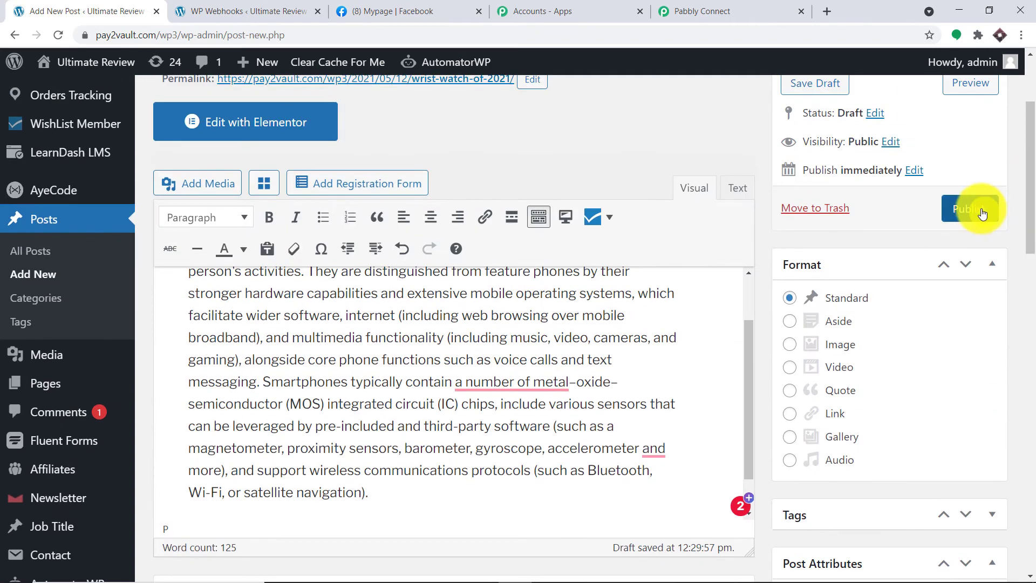
click(979, 213)
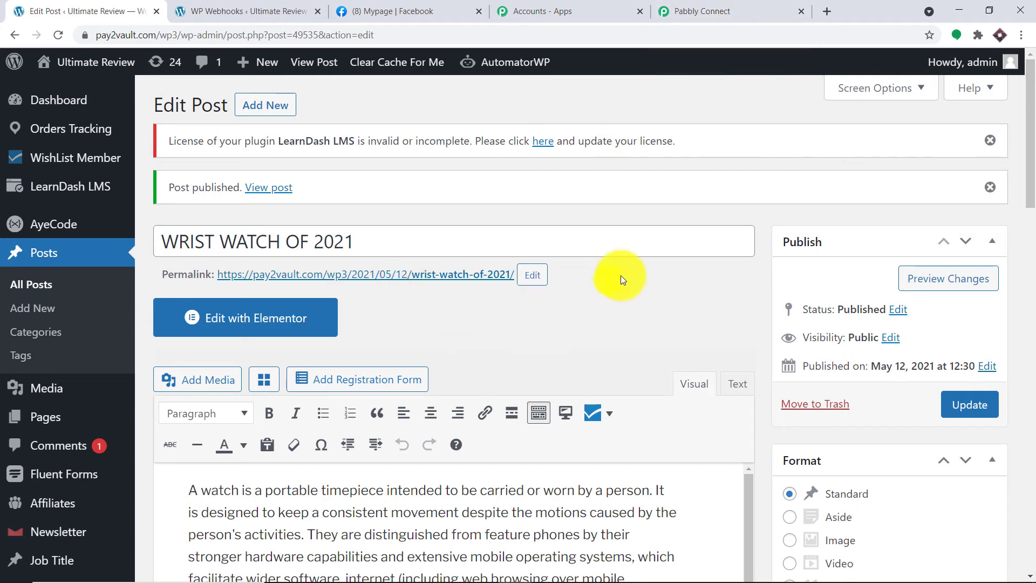
click(760, 6)
scroll(828, 294, down, 10)
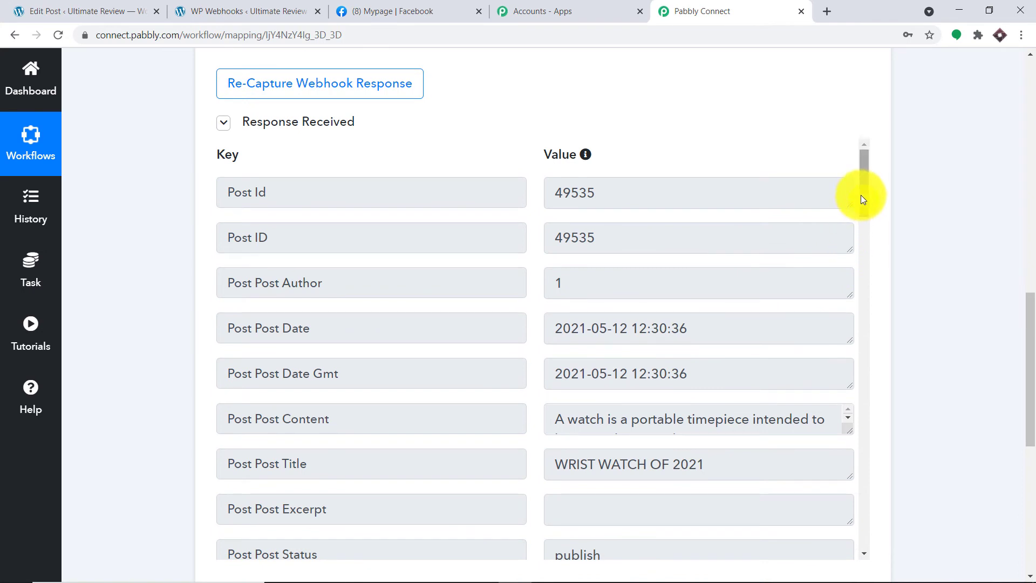
drag(860, 195, 849, 342)
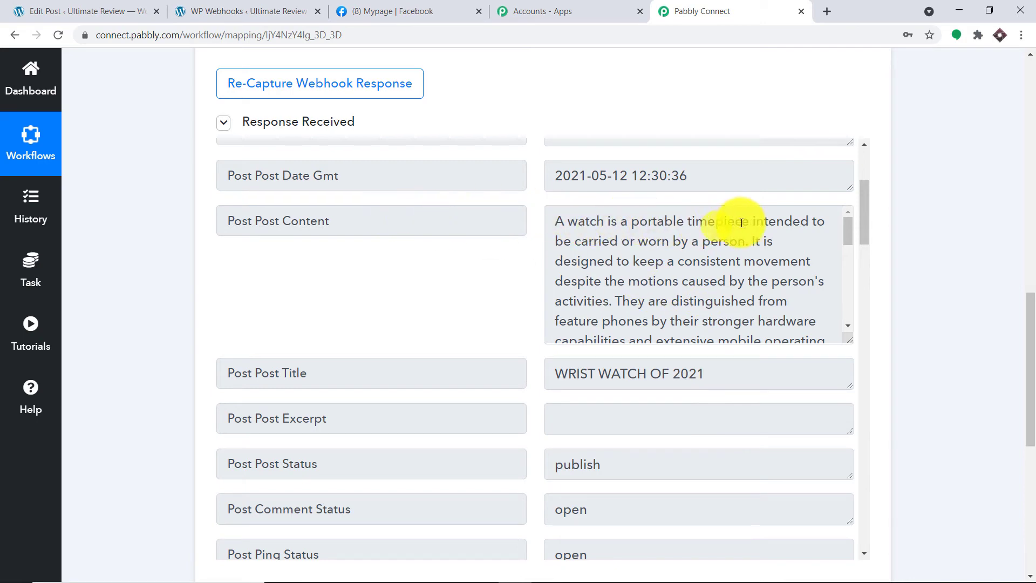
- Open the response's Post Thumbnail URL in a new browser tab to check the featured image and return to the workflow
drag(864, 212, 867, 477)
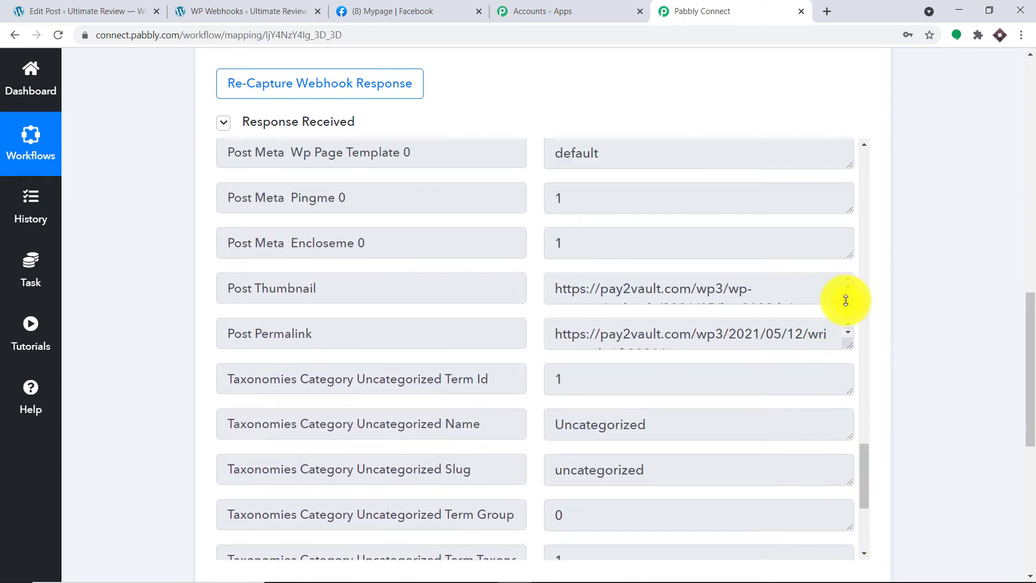
drag(846, 296, 852, 406)
drag(754, 329, 563, 273)
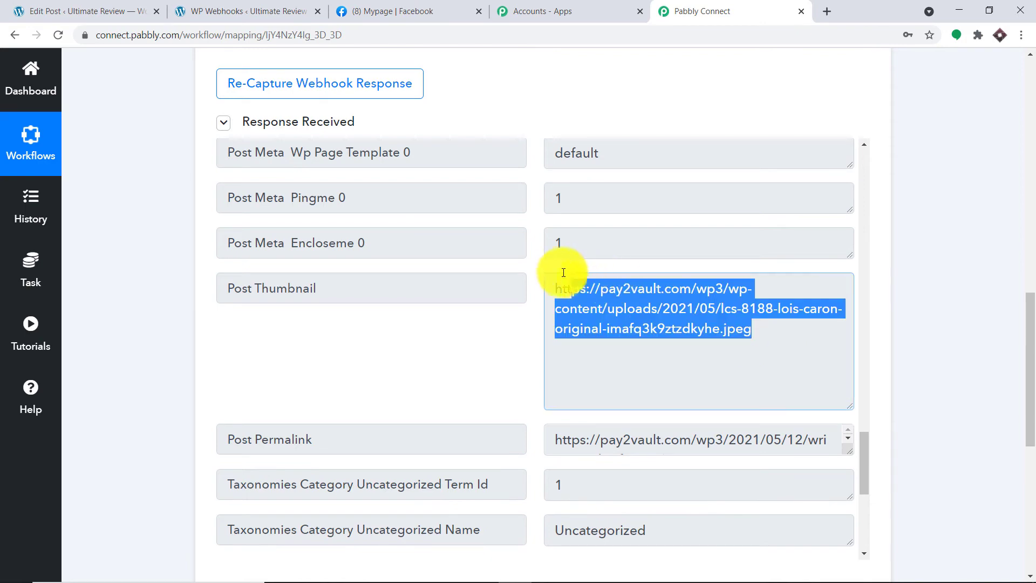
right_click(570, 284)
click(588, 296)
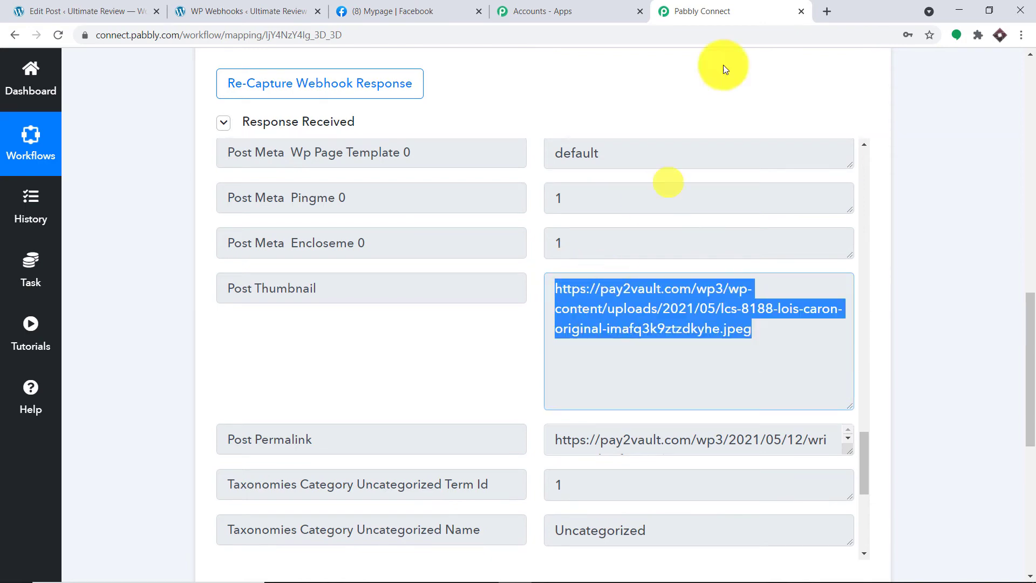
click(829, 12)
key(ctrl+v)
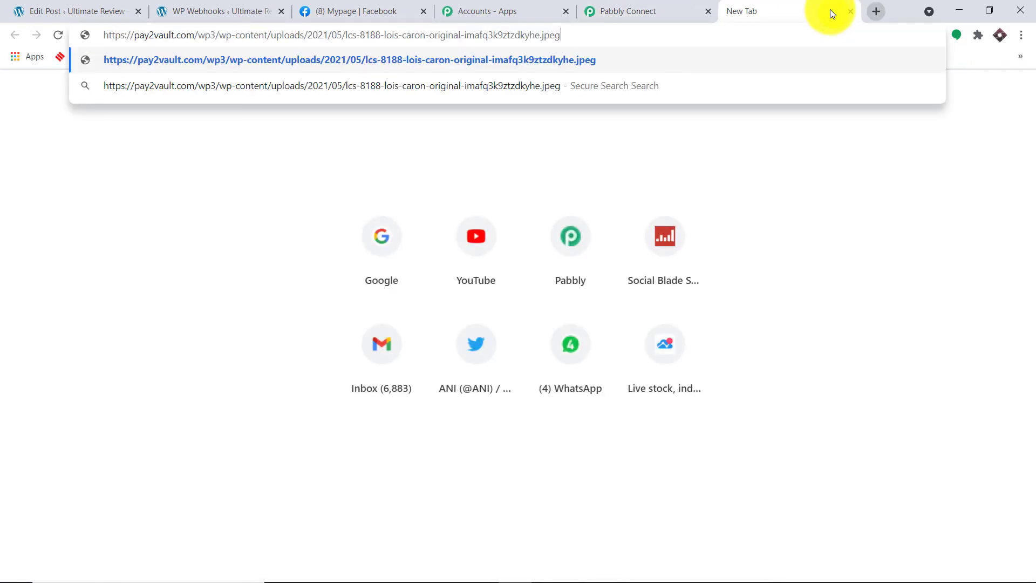
key(Return)
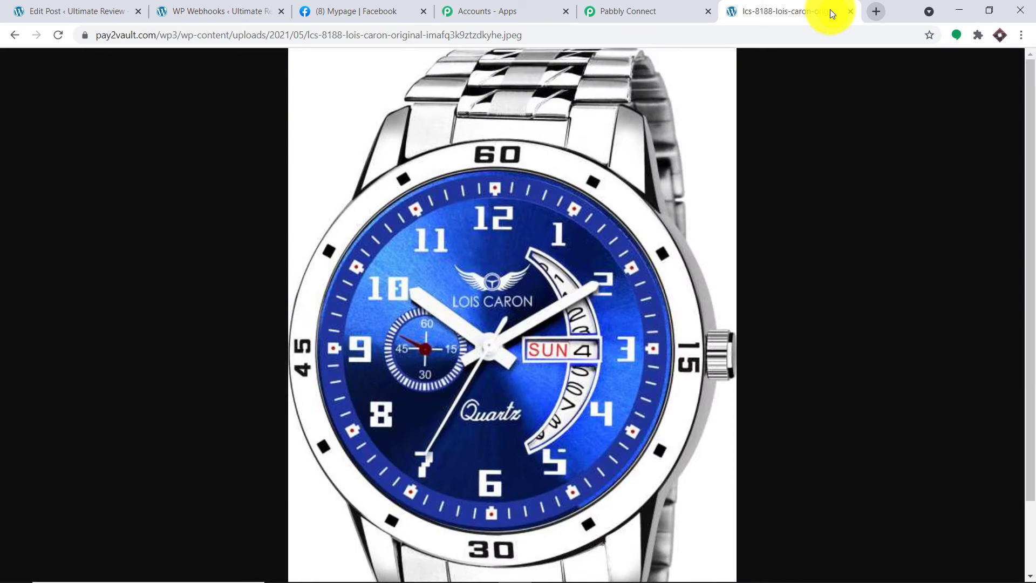
click(598, 5)
scroll(756, 222, up, 9)
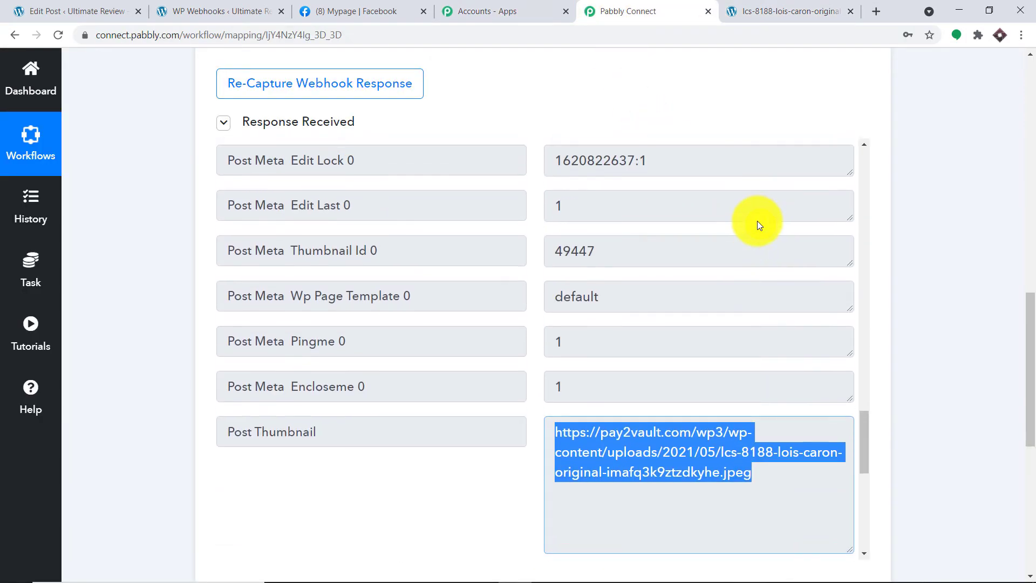
scroll(757, 221, up, 20)
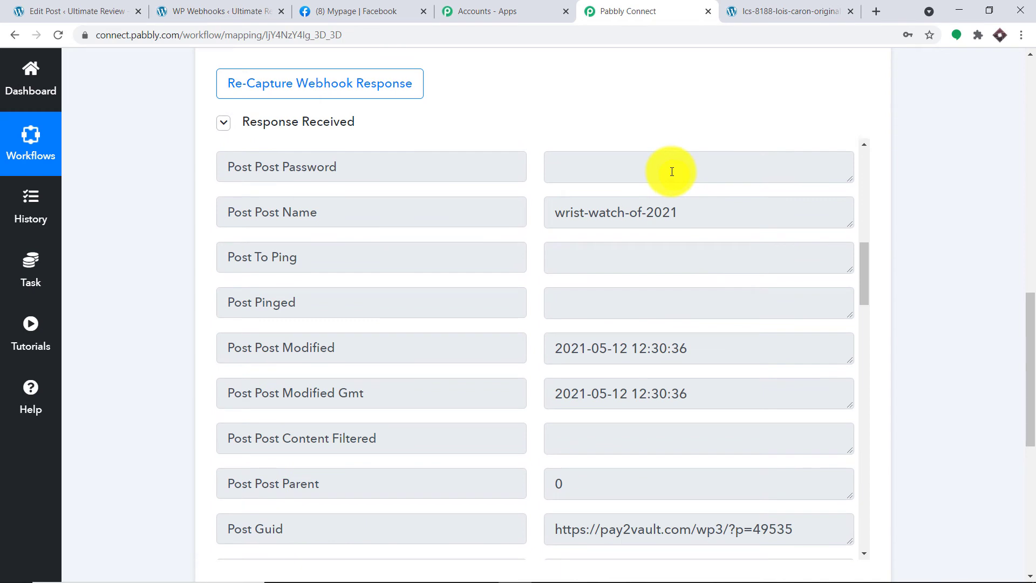
- Add an action step below the webhook response using Facebook Pages with the Create Page Post event
drag(1029, 340, 1029, 459)
click(543, 200)
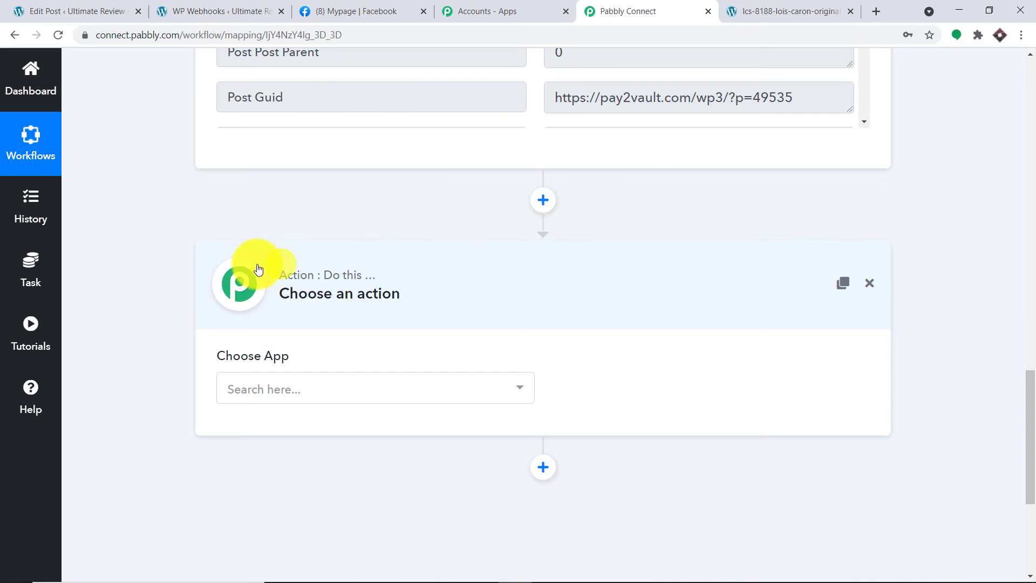
click(383, 398)
text(FA)
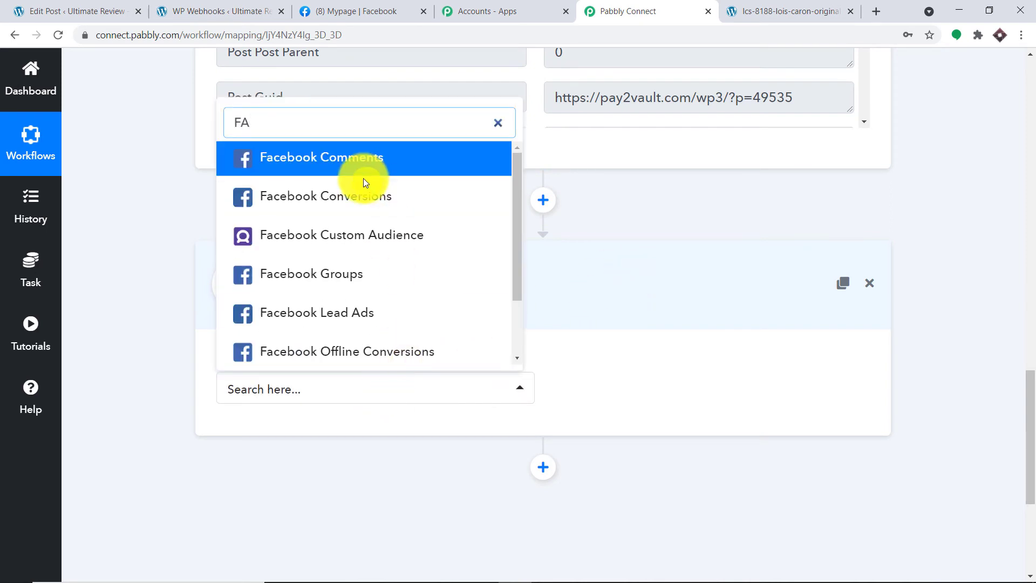
scroll(383, 255, down, 1)
scroll(383, 255, down, 1)
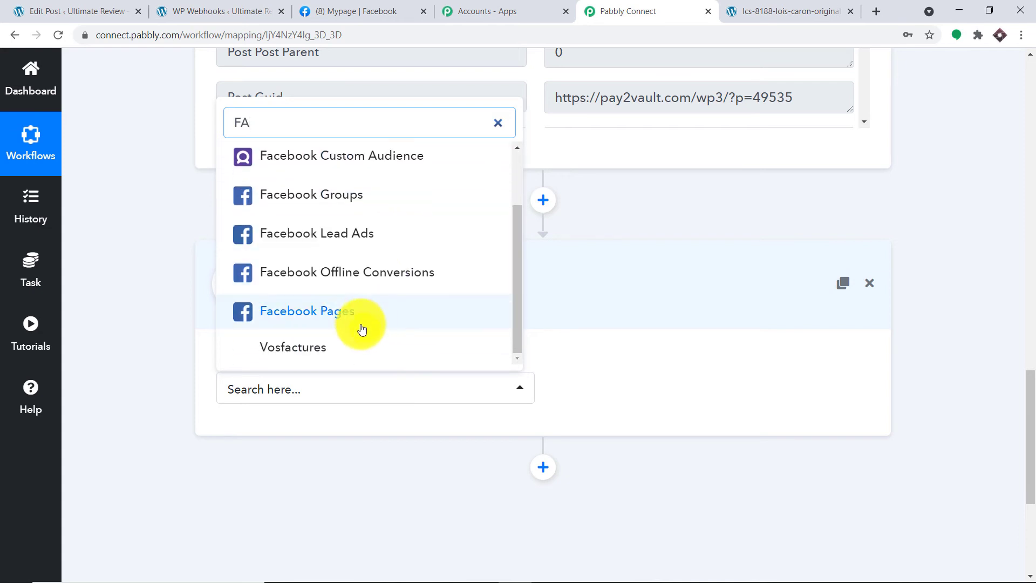
click(358, 324)
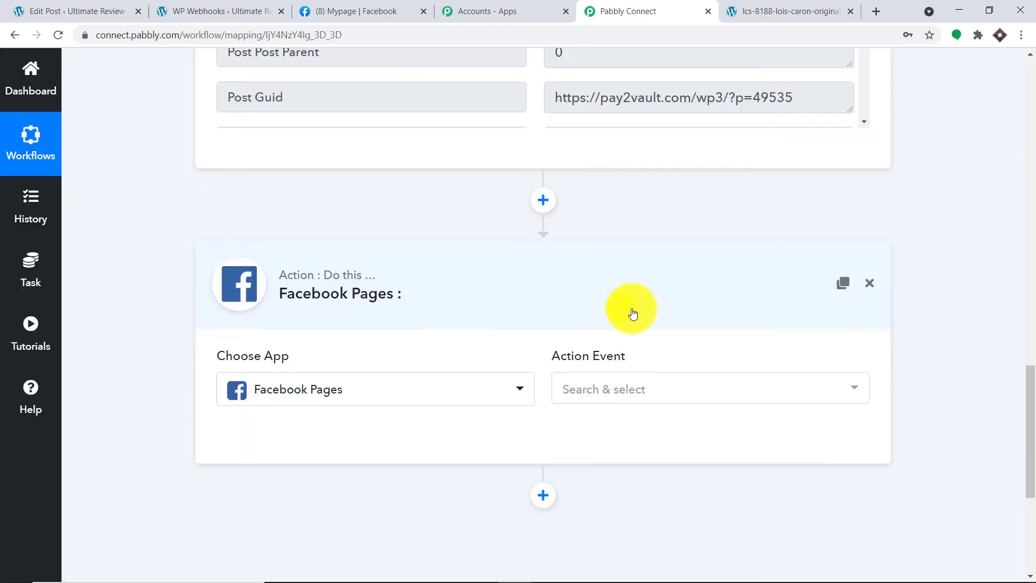
click(651, 391)
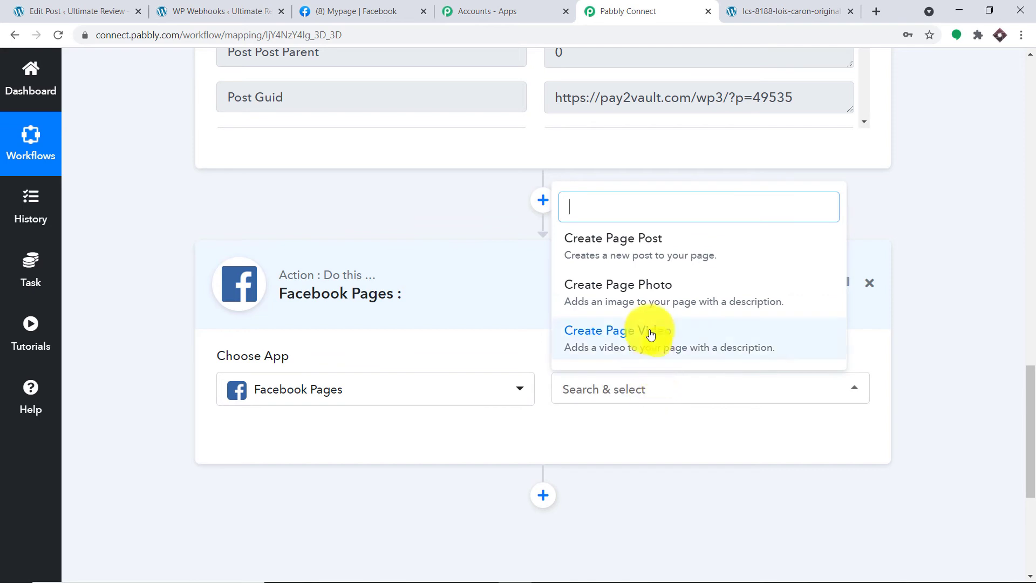
click(618, 257)
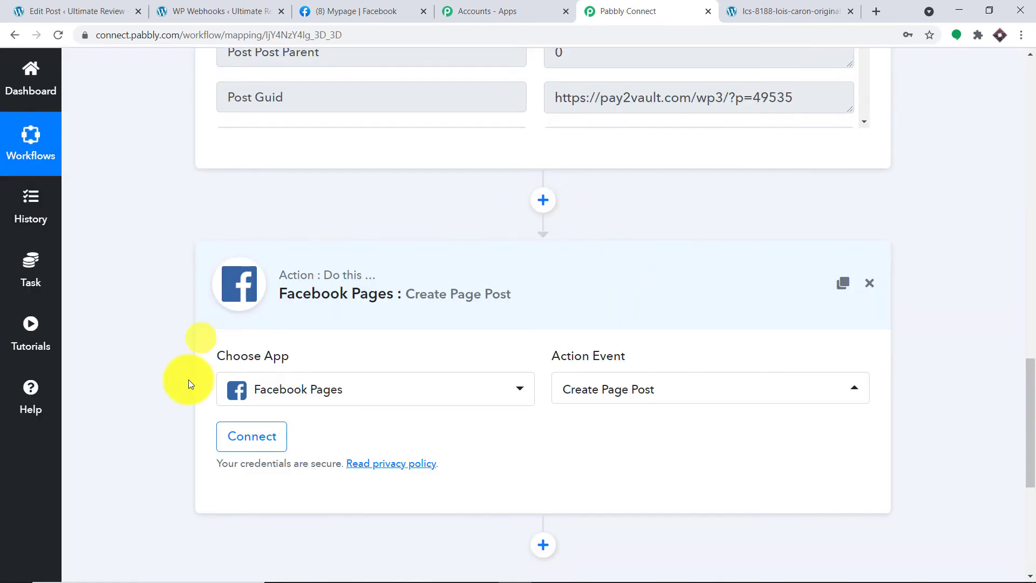
- Authorize the Facebook Pages account for the action through a new connection
click(248, 438)
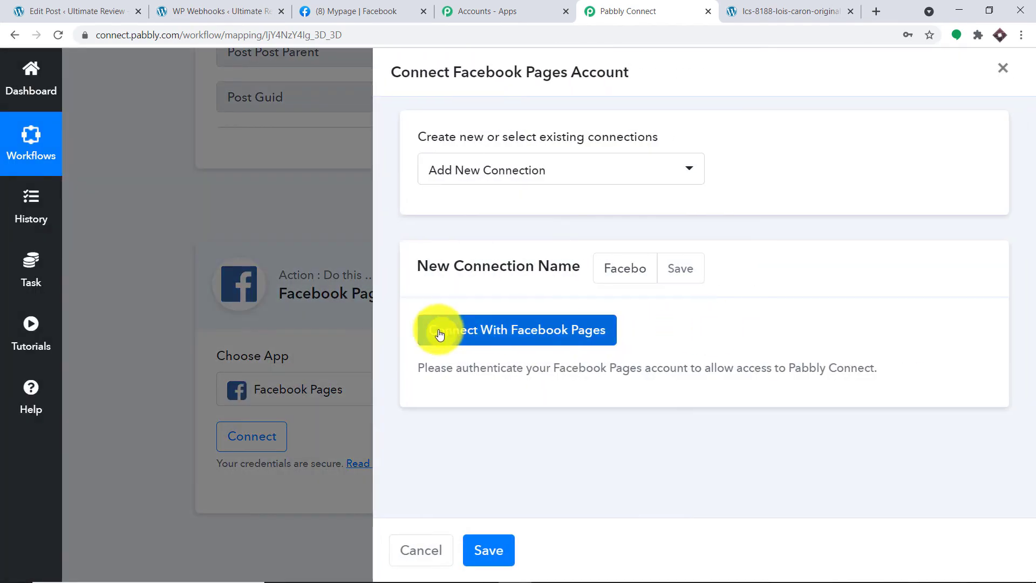
click(542, 332)
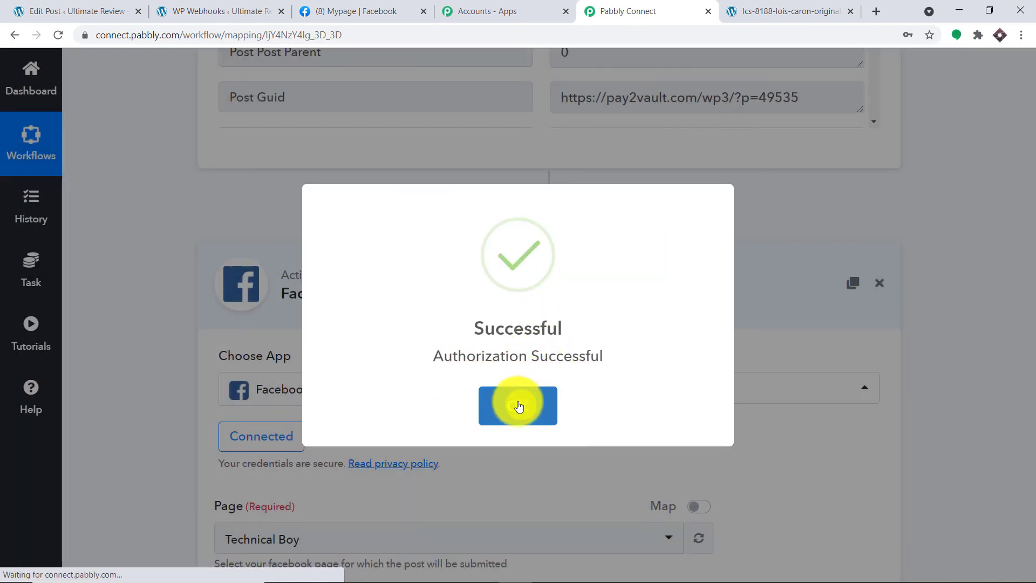
click(518, 404)
- Look through the Facebook pages offered in the action's Page field without changing the selection
scroll(491, 263, down, 4)
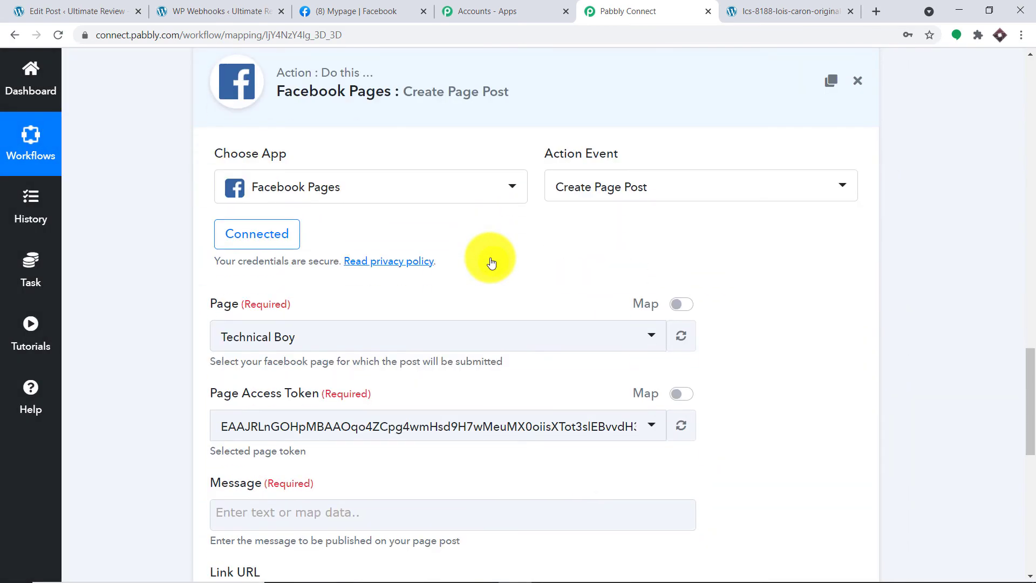
scroll(470, 263, down, 2)
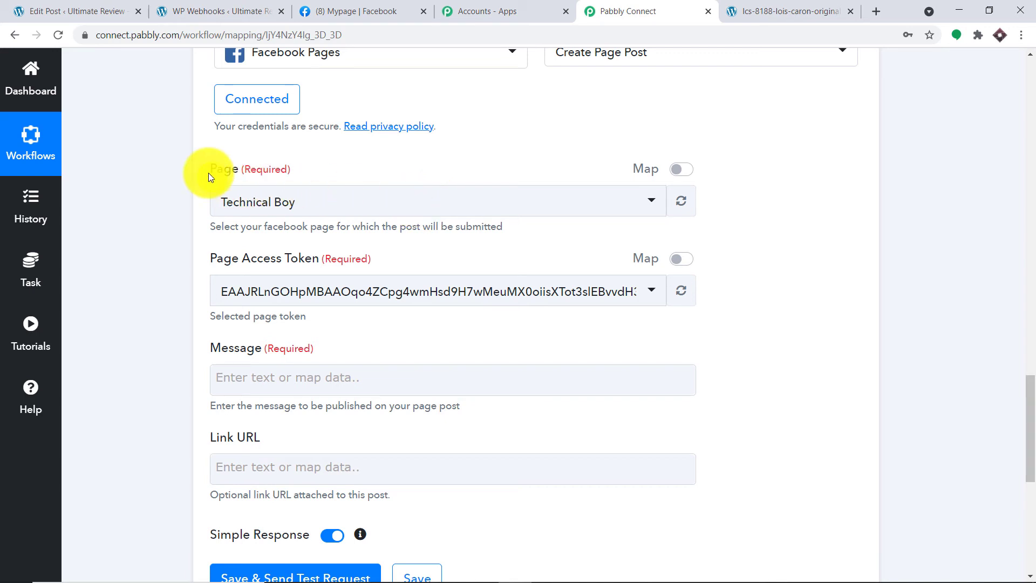
click(262, 206)
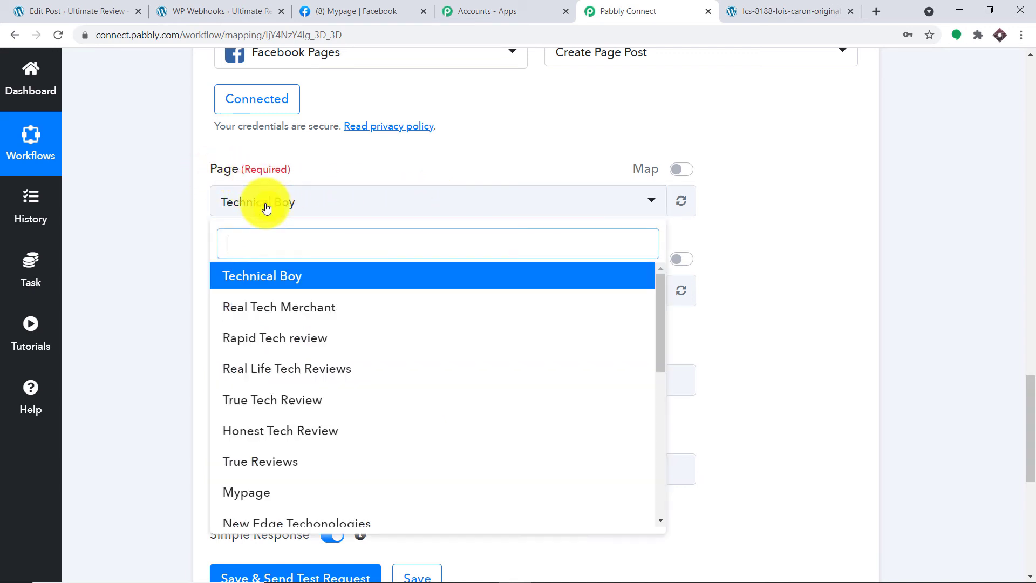
scroll(378, 302, down, 1)
scroll(415, 348, down, 6)
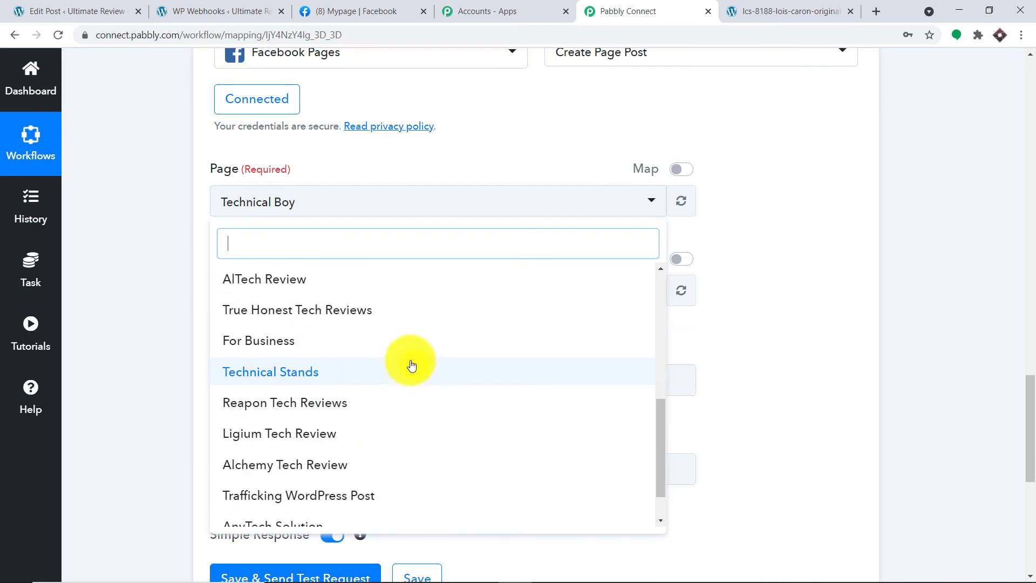
scroll(377, 324, up, 5)
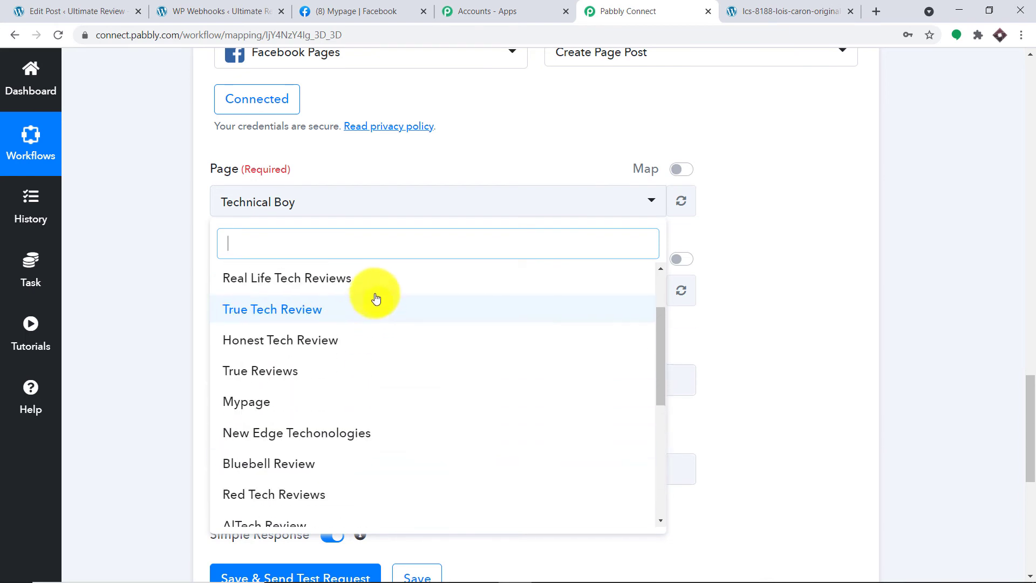
click(484, 108)
- Open the Facebook home feed in a separate tab, examine the account's page shortcuts, and return to Mypage
click(342, 8)
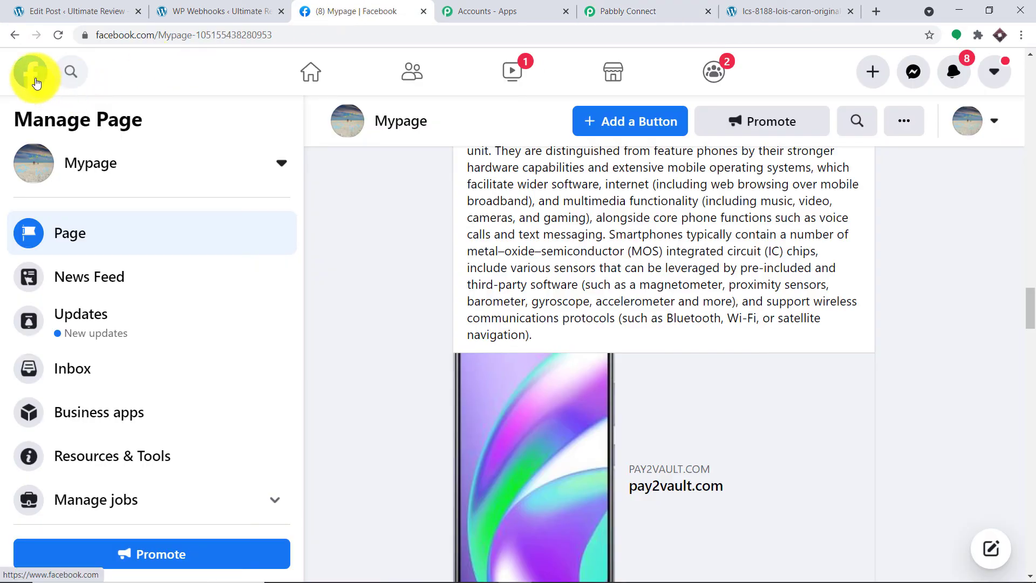
right_click(36, 82)
click(59, 86)
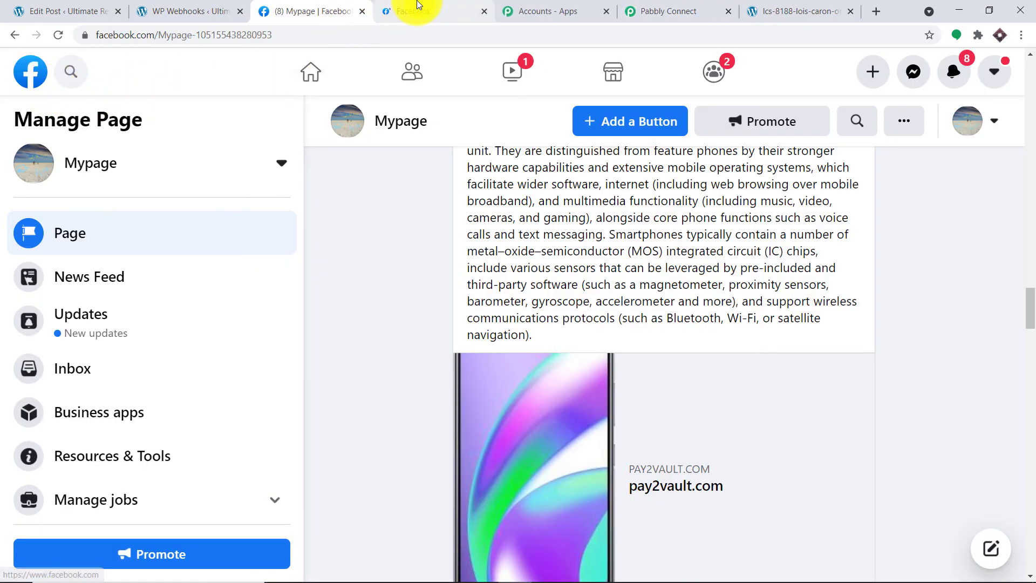
click(418, 7)
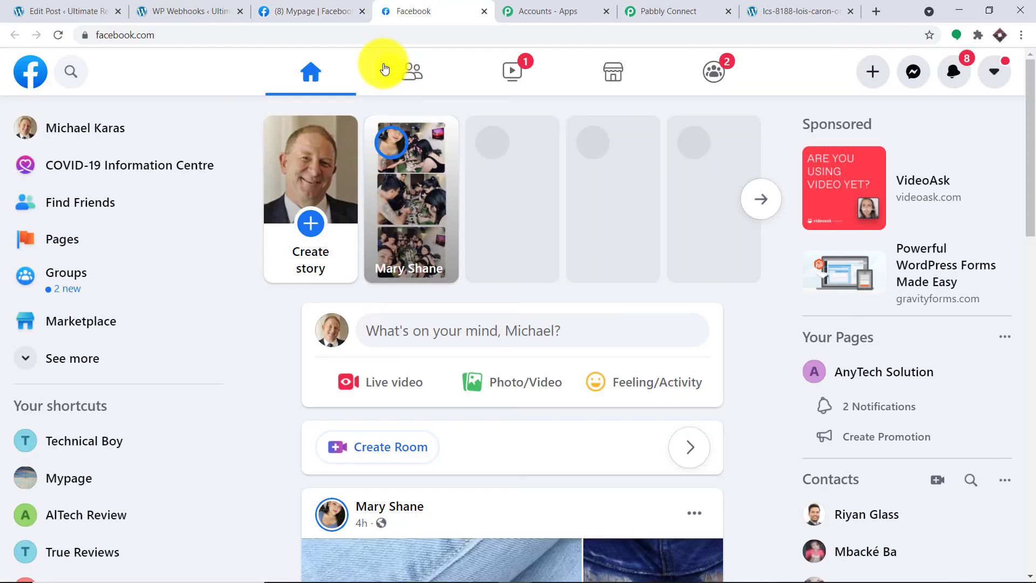
scroll(105, 323, down, 2)
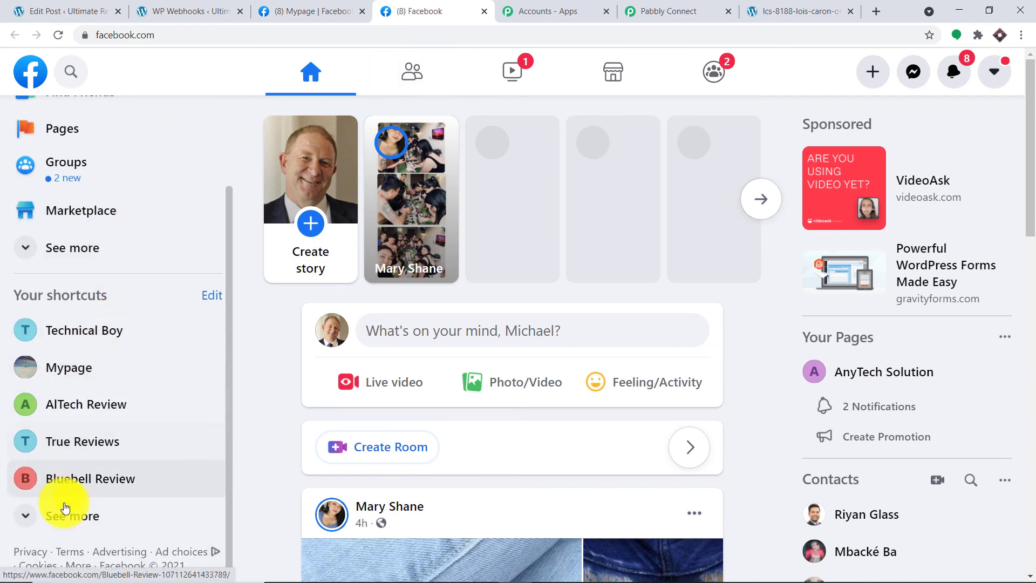
click(65, 510)
scroll(125, 379, down, 3)
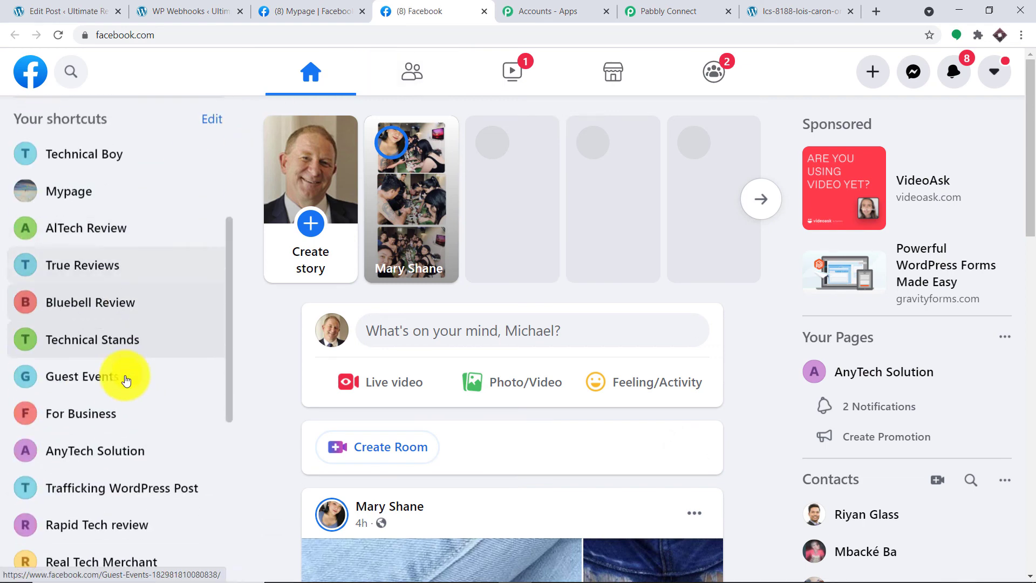
scroll(121, 397, down, 4)
scroll(102, 296, up, 6)
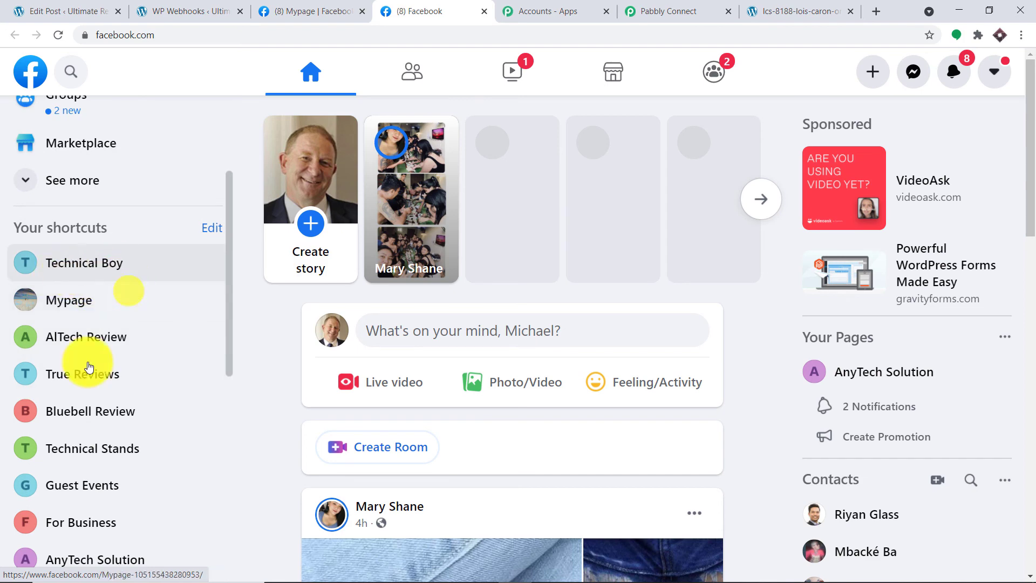
click(310, 11)
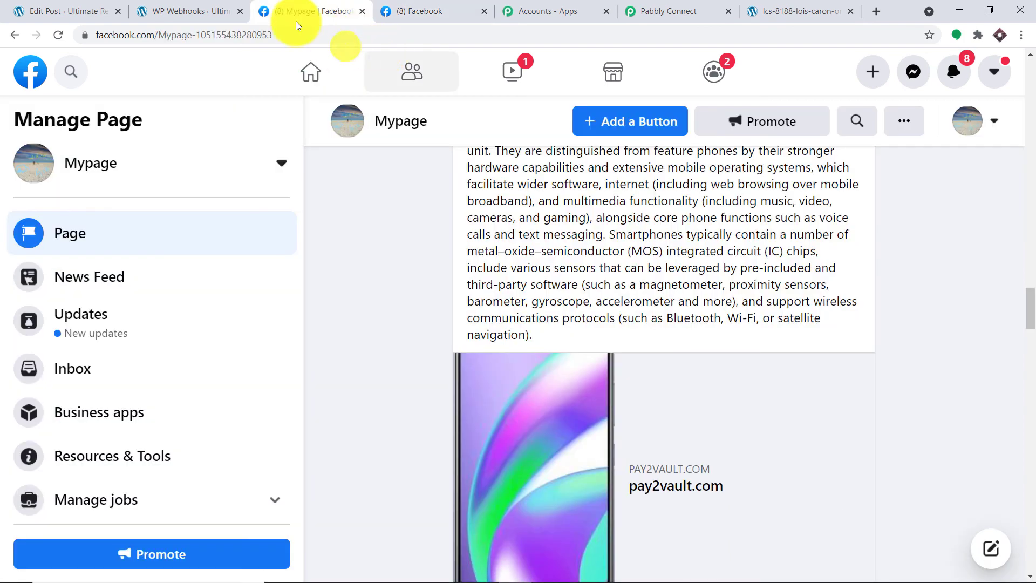
- Return to the Pabbly Connect workflow and choose Mypage as the Facebook page that receives the post
click(701, 11)
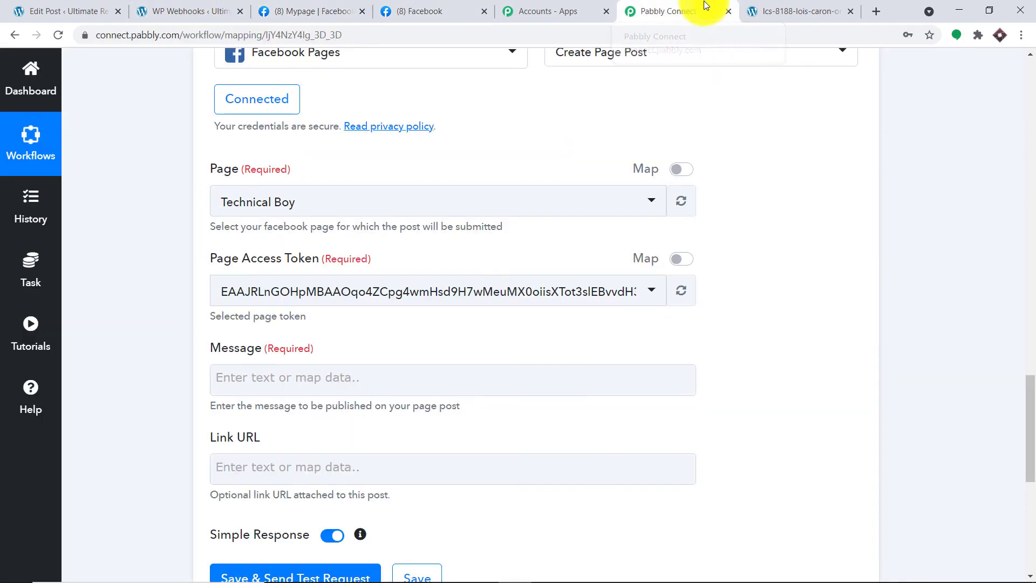
click(252, 203)
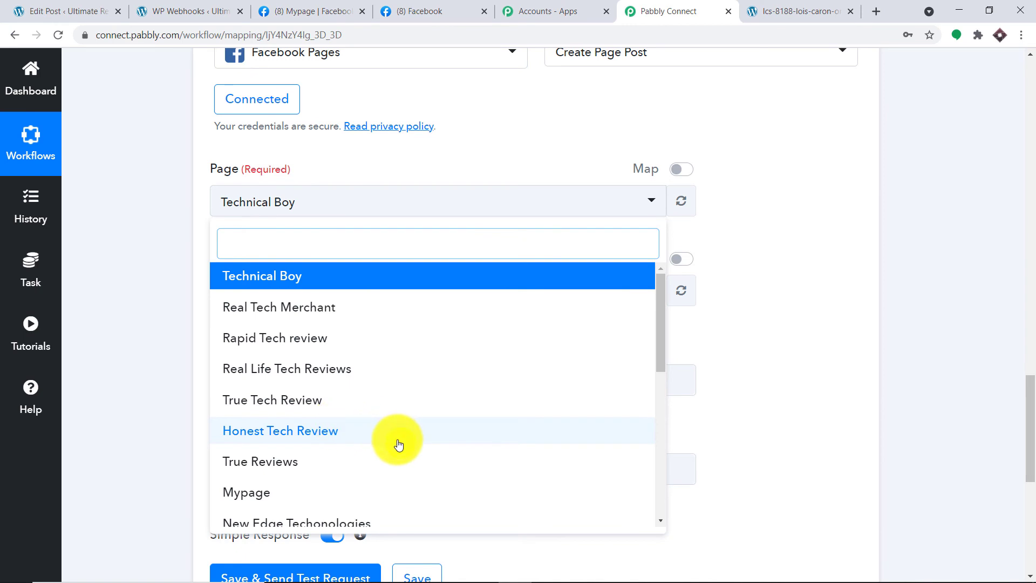
click(375, 495)
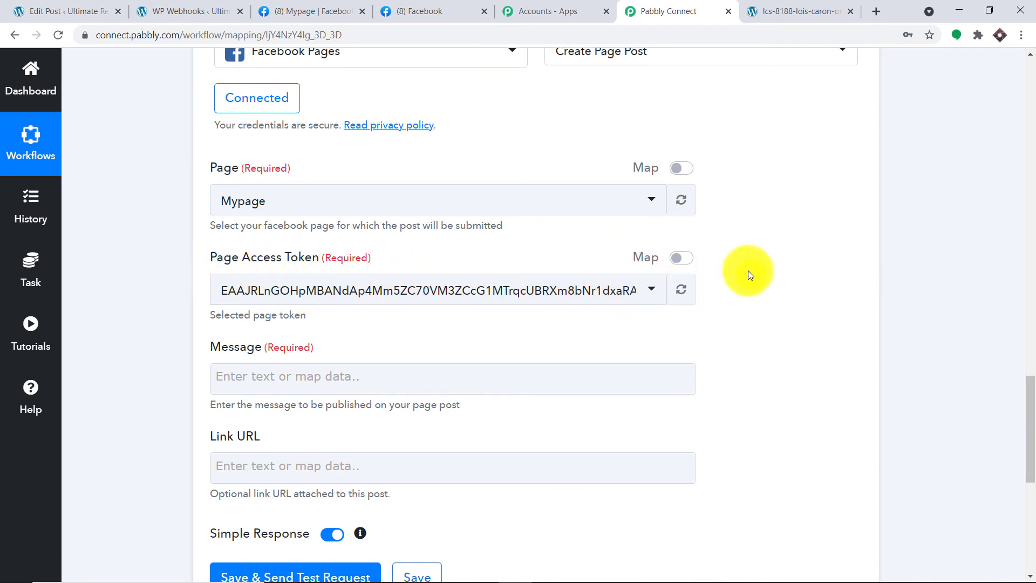
scroll(717, 273, down, 3)
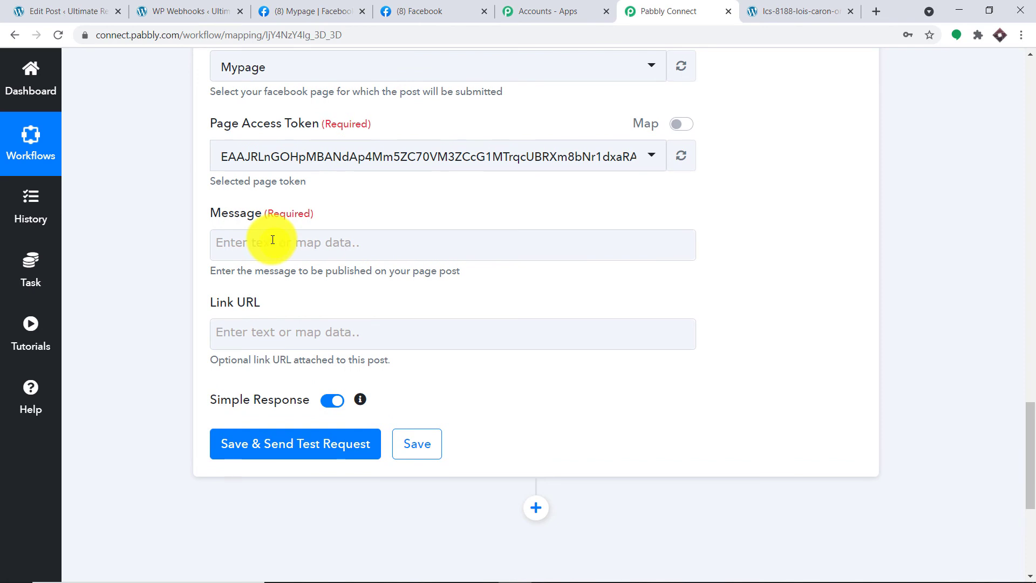
- Map the WordPress Post Title into the Facebook post's Message and add a colon after it
click(272, 239)
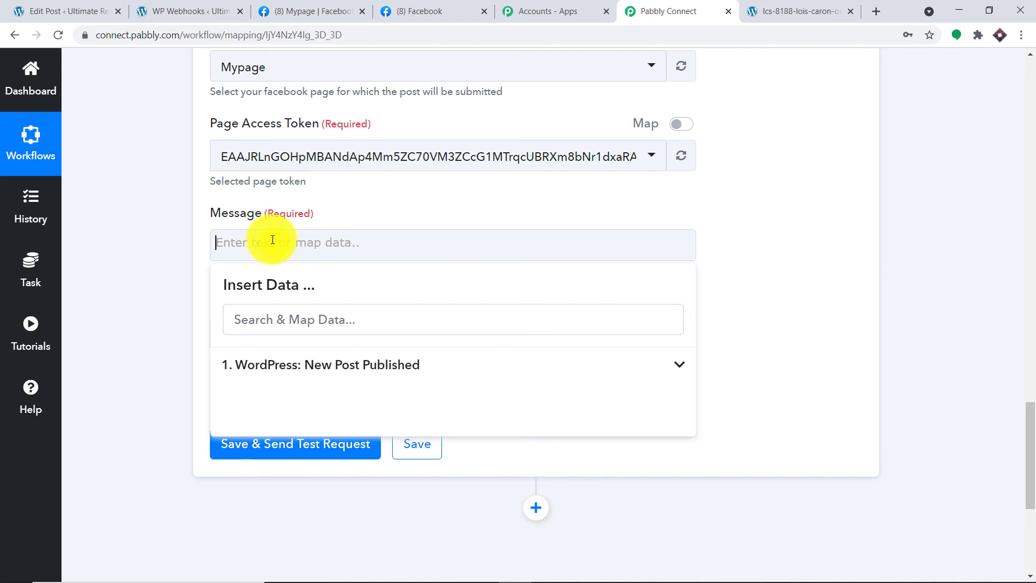
click(314, 364)
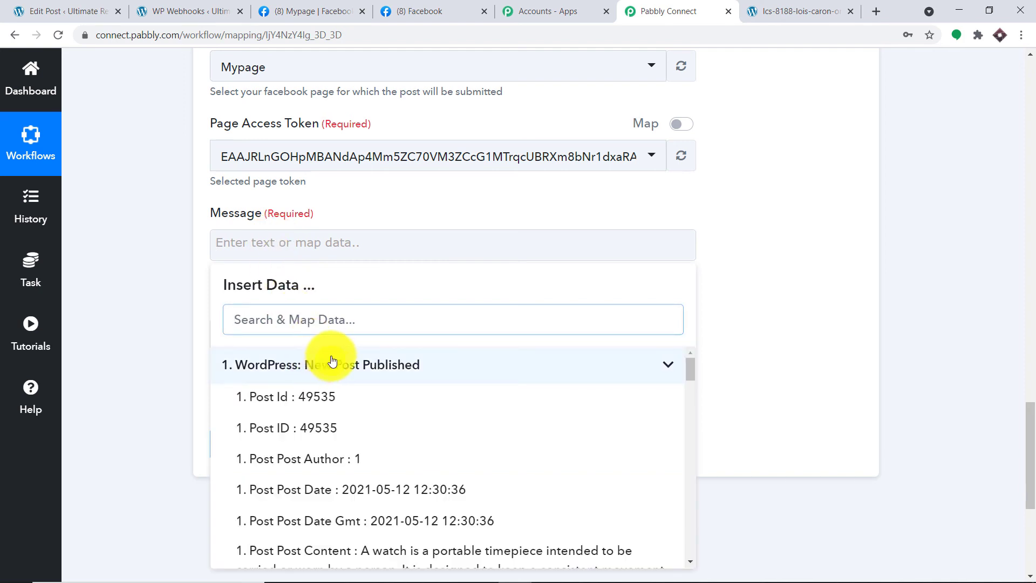
scroll(364, 405, down, 1)
scroll(385, 454, down, 1)
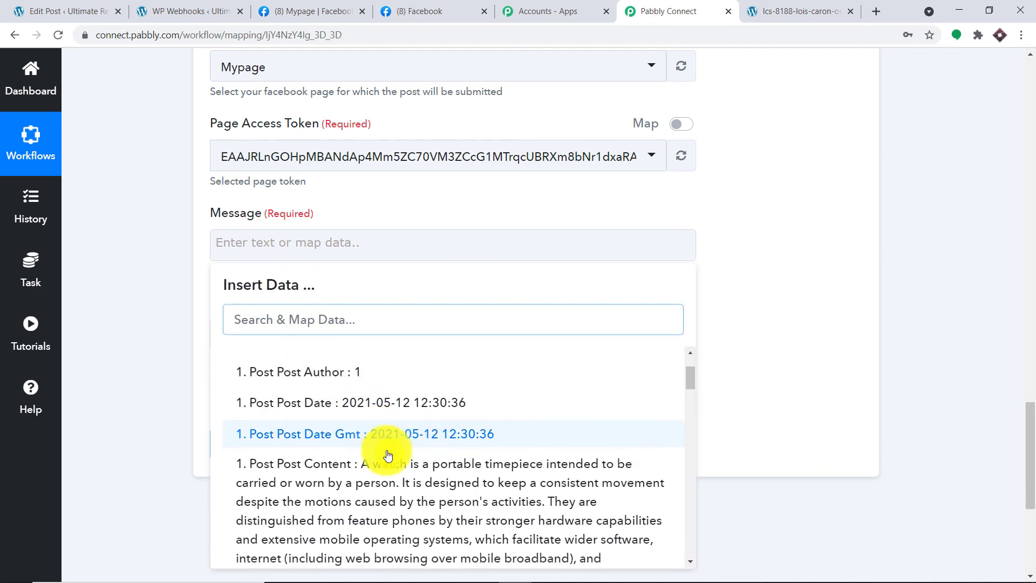
scroll(388, 455, down, 3)
click(407, 451)
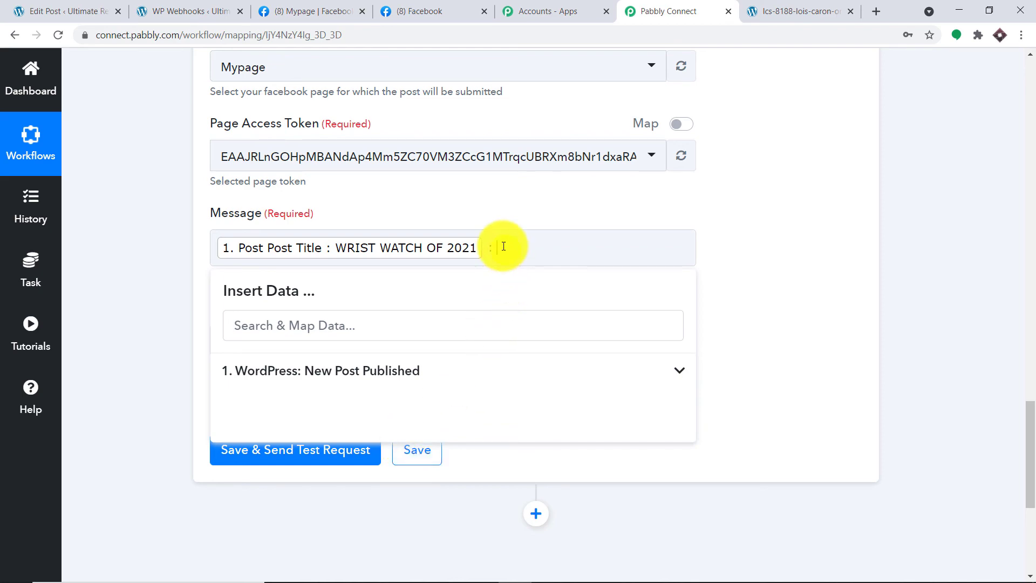
- Append the mapped WordPress Post Content after the colon in the Message
click(394, 371)
scroll(481, 475, down, 1)
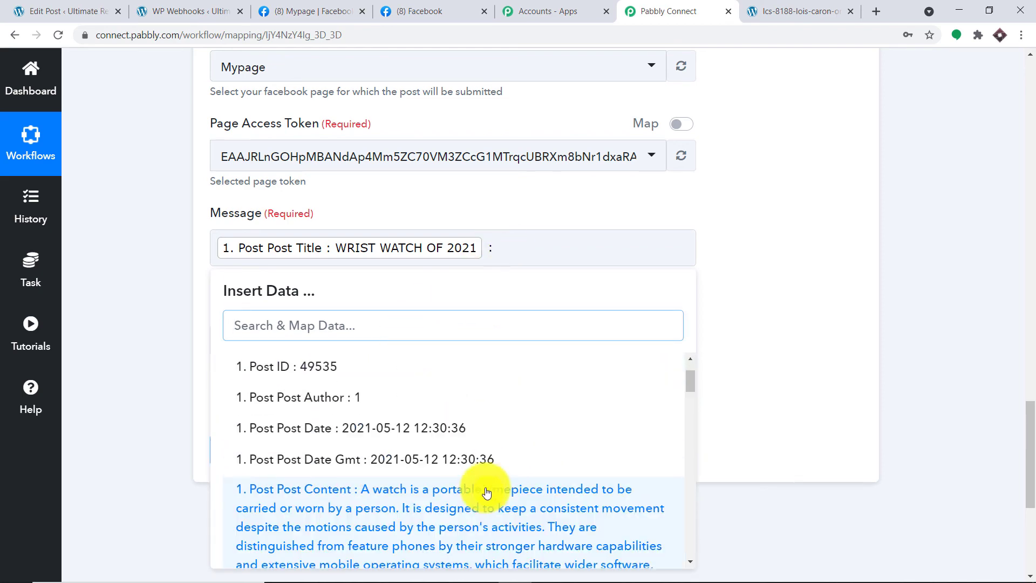
click(499, 510)
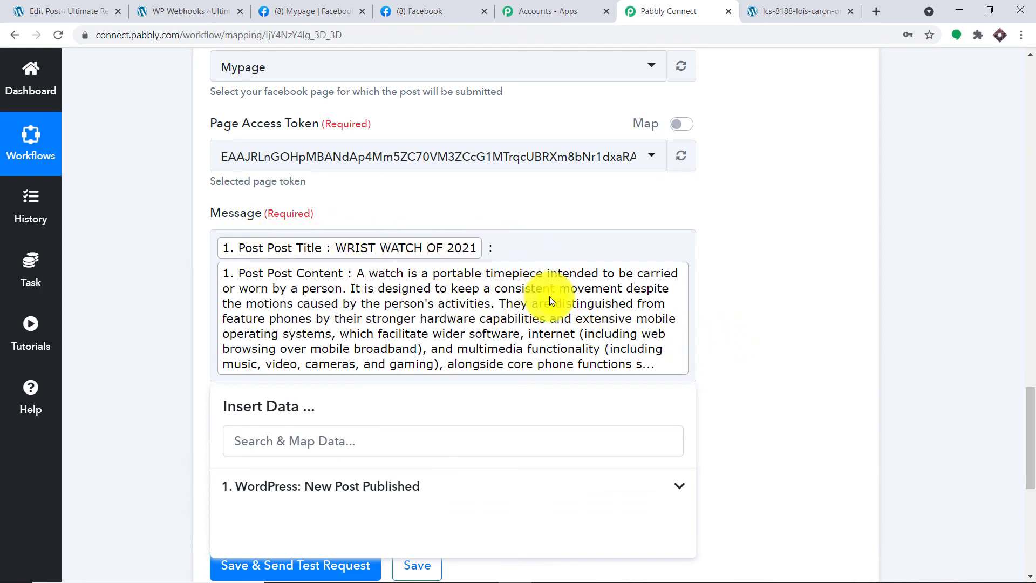
scroll(550, 297, down, 3)
click(794, 251)
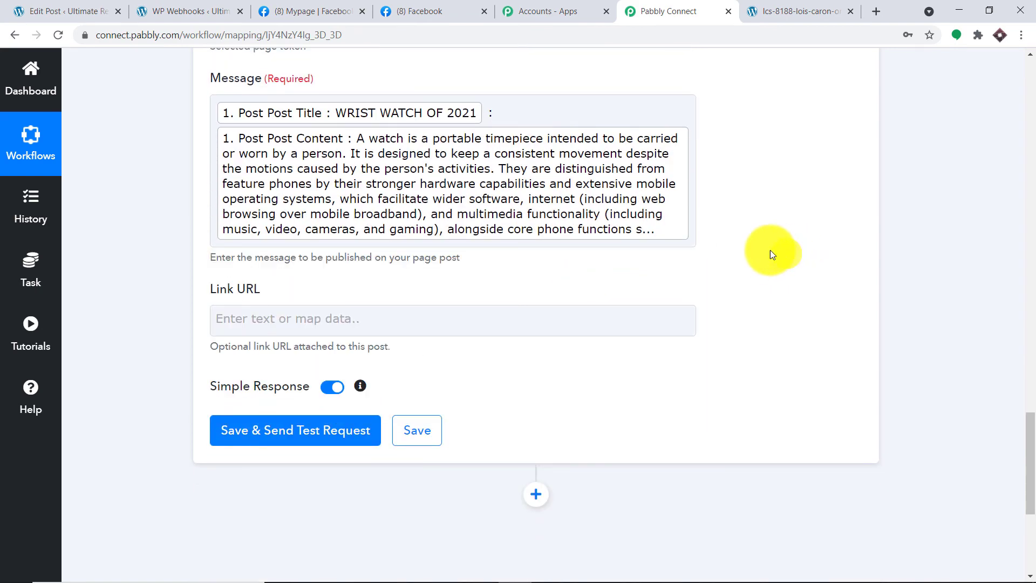
- Check the uploaded watch image and map the WordPress Post Thumbnail address into the action's Link URL
click(427, 315)
click(833, 8)
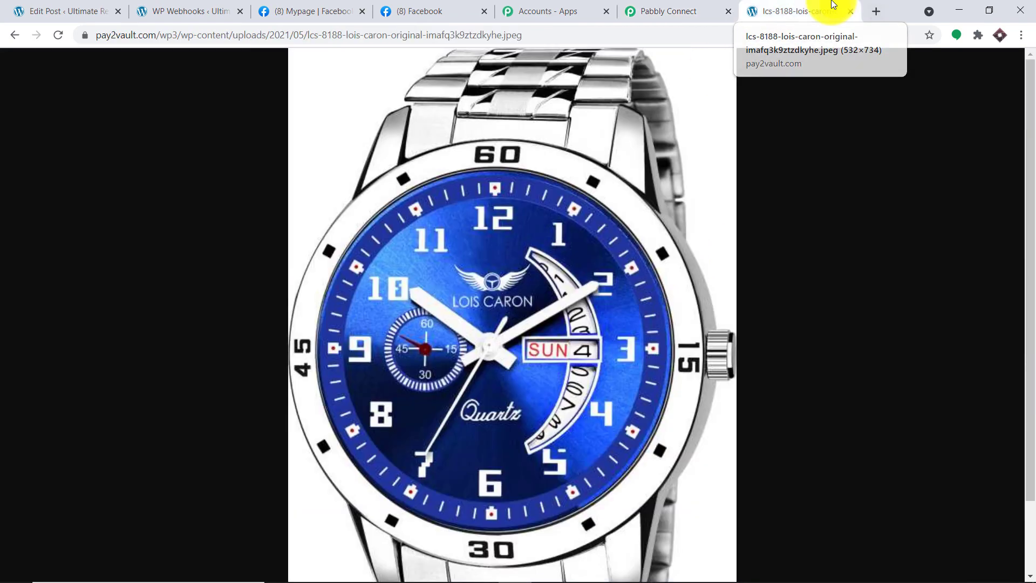
click(660, 7)
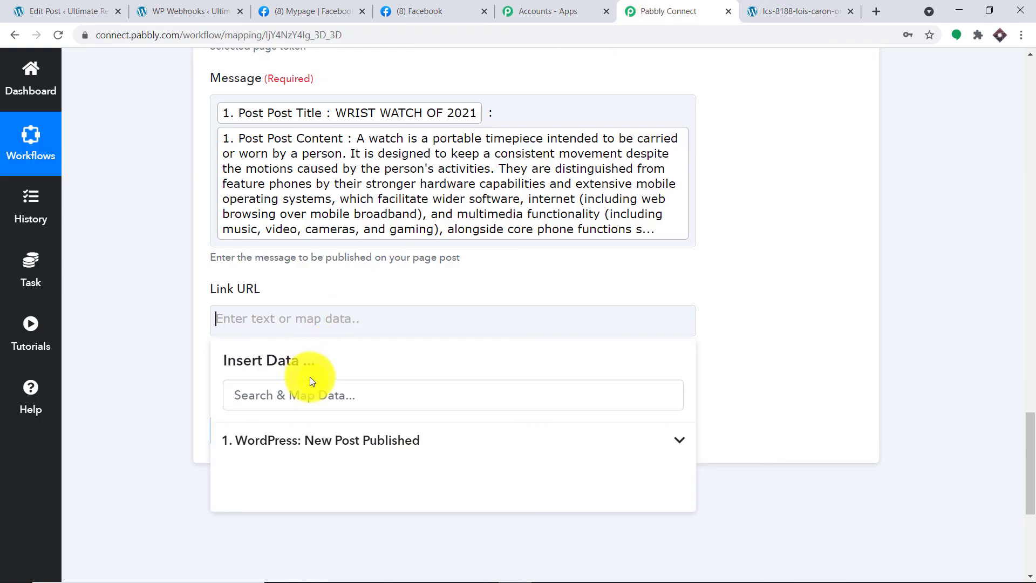
click(358, 447)
scroll(551, 470, down, 10)
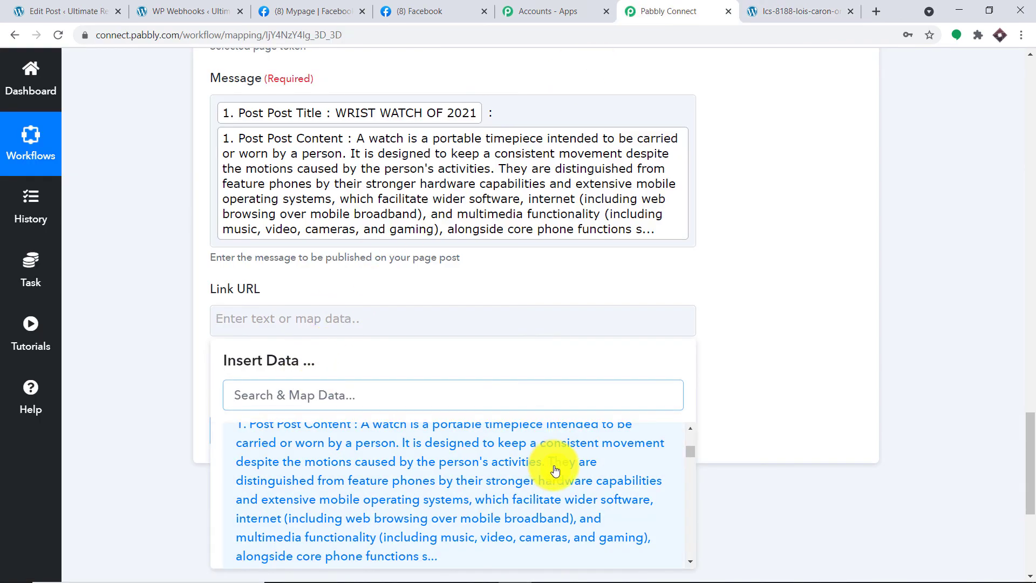
scroll(555, 474, down, 10)
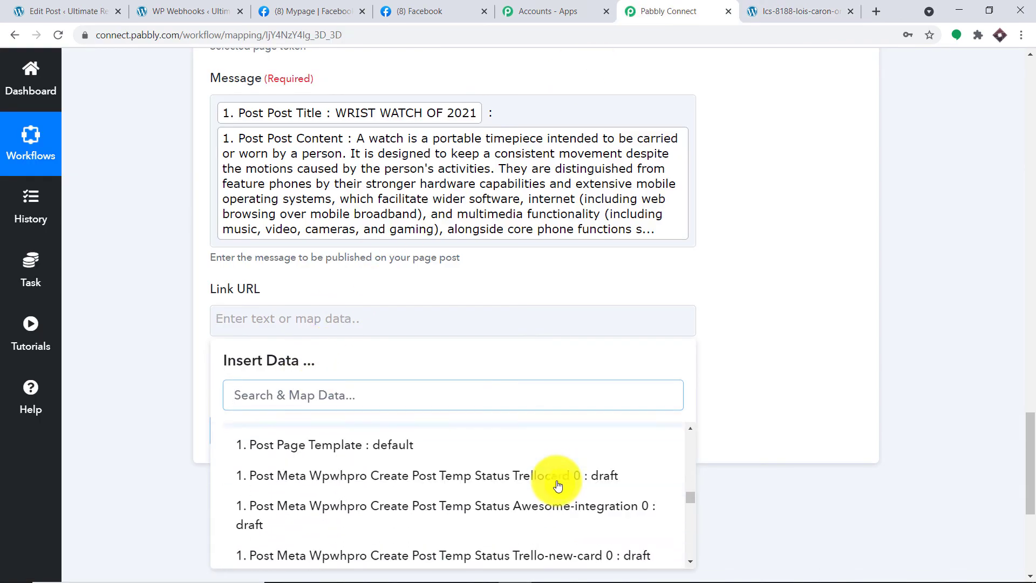
scroll(561, 488, down, 10)
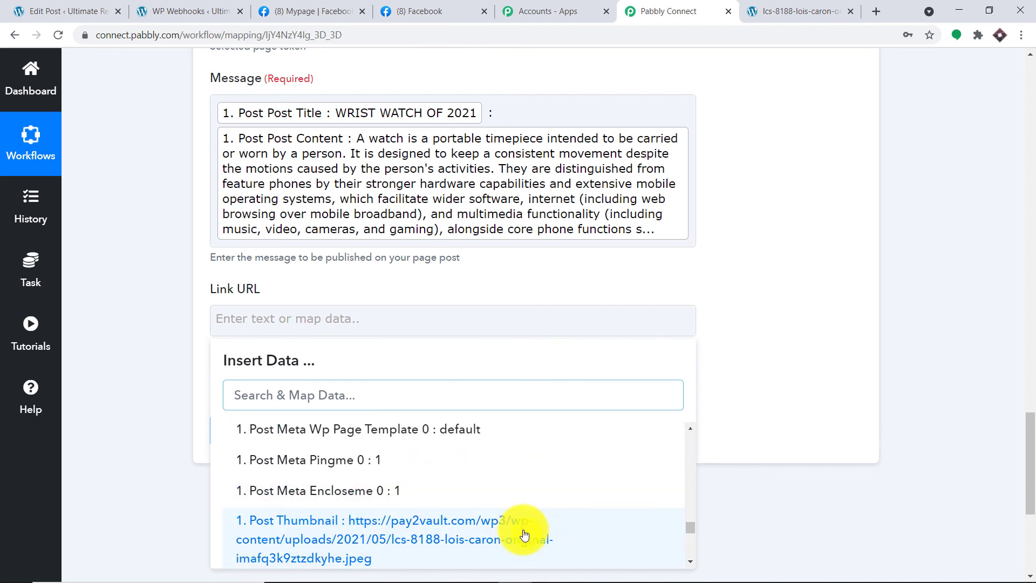
click(525, 534)
click(730, 276)
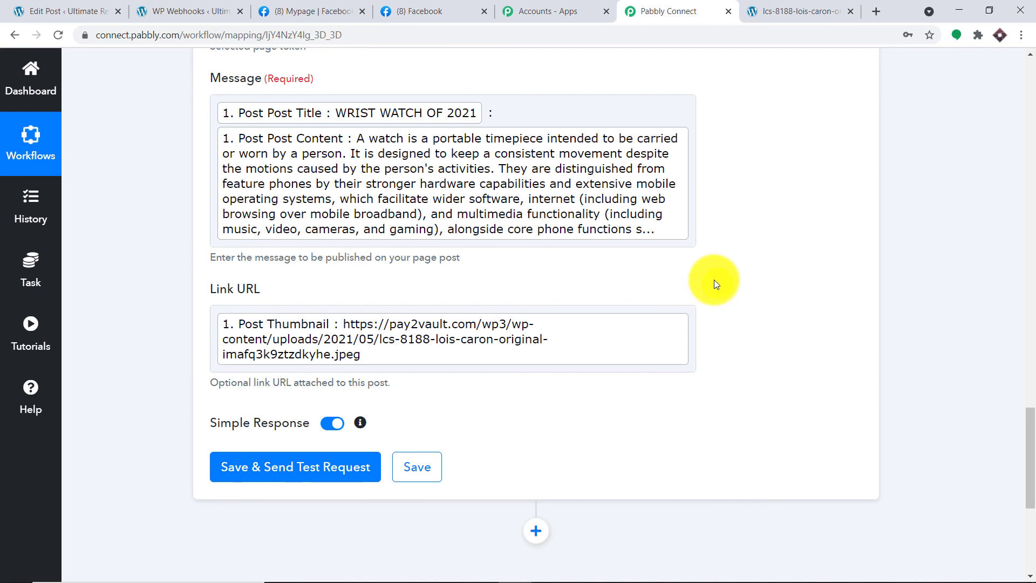
- Save the Create Page Post action with a test request and reload Mypage on Facebook
click(318, 476)
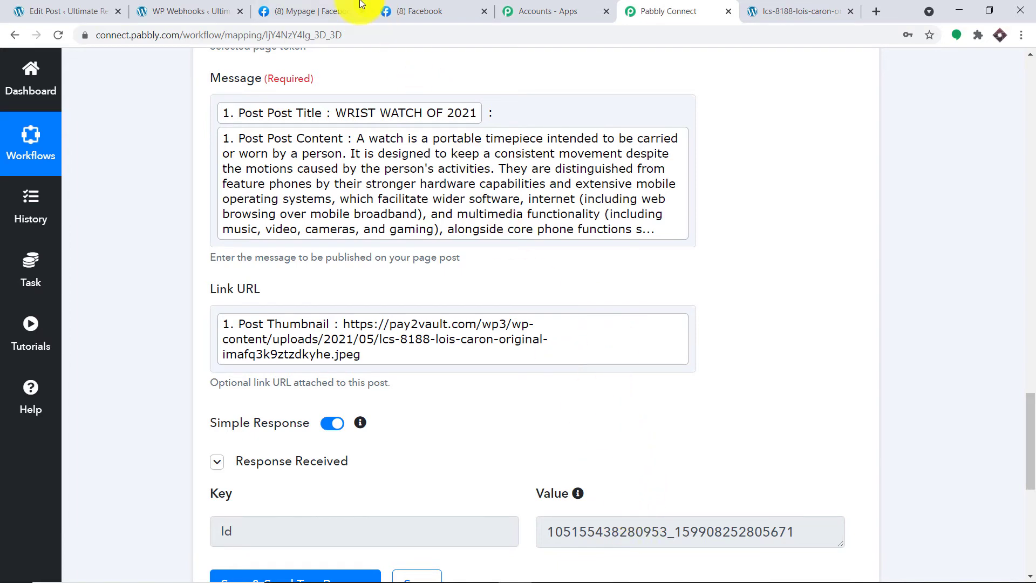
click(310, 4)
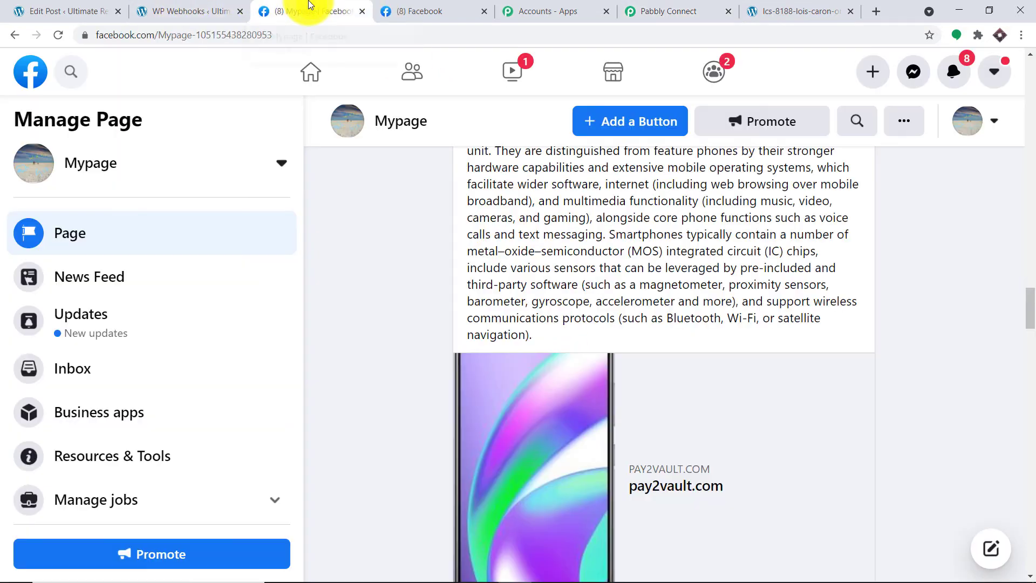
scroll(513, 286, up, 8)
scroll(510, 287, up, 5)
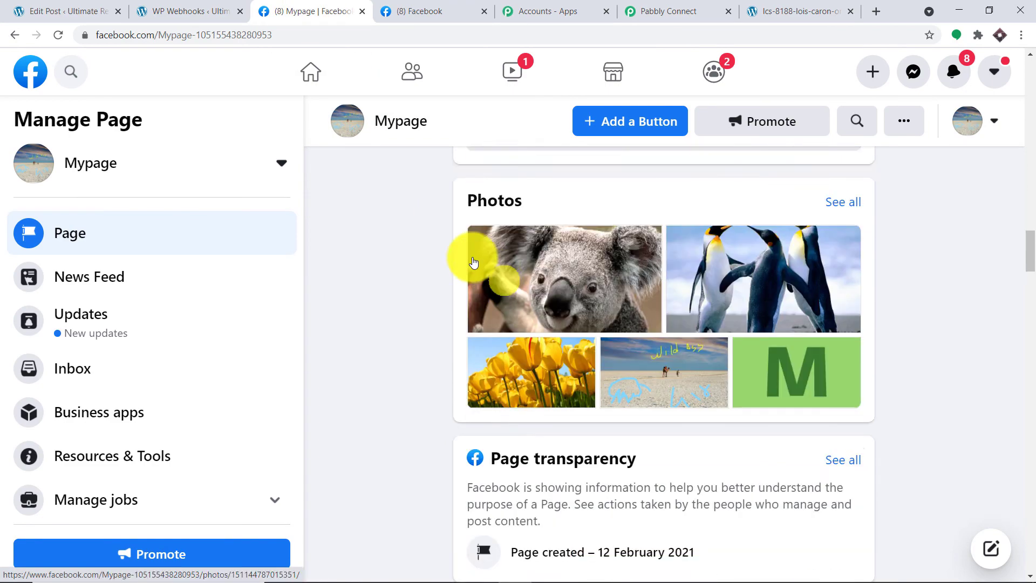
click(58, 39)
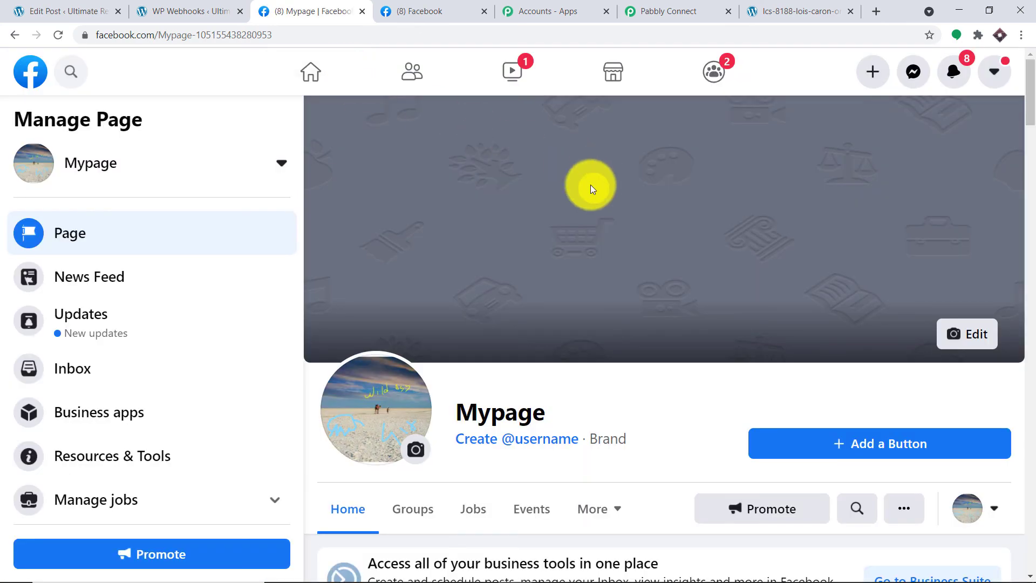
- Examine the newest post on Mypage, with its full text expanded, and its attached image
scroll(823, 210, down, 7)
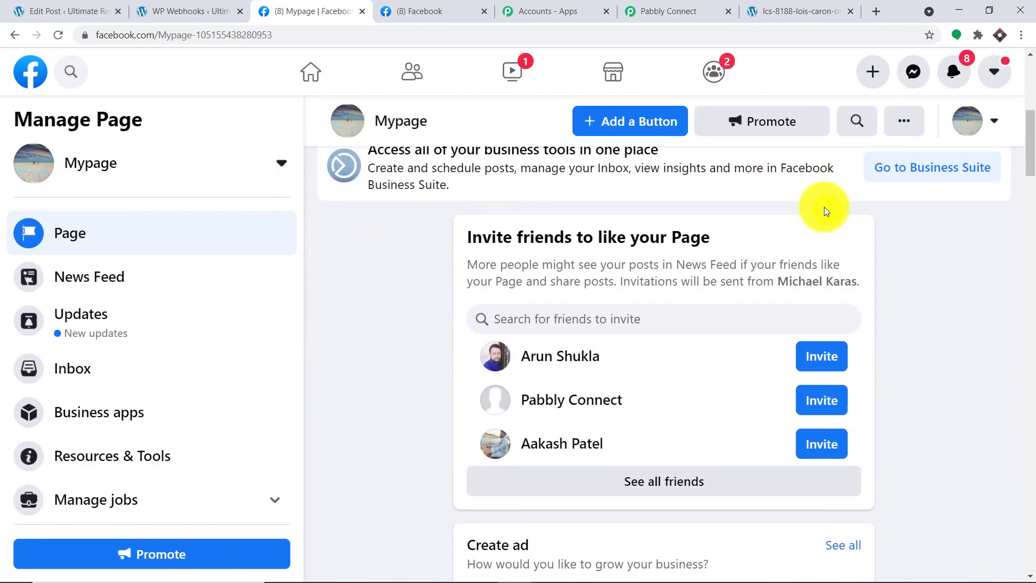
scroll(824, 210, down, 19)
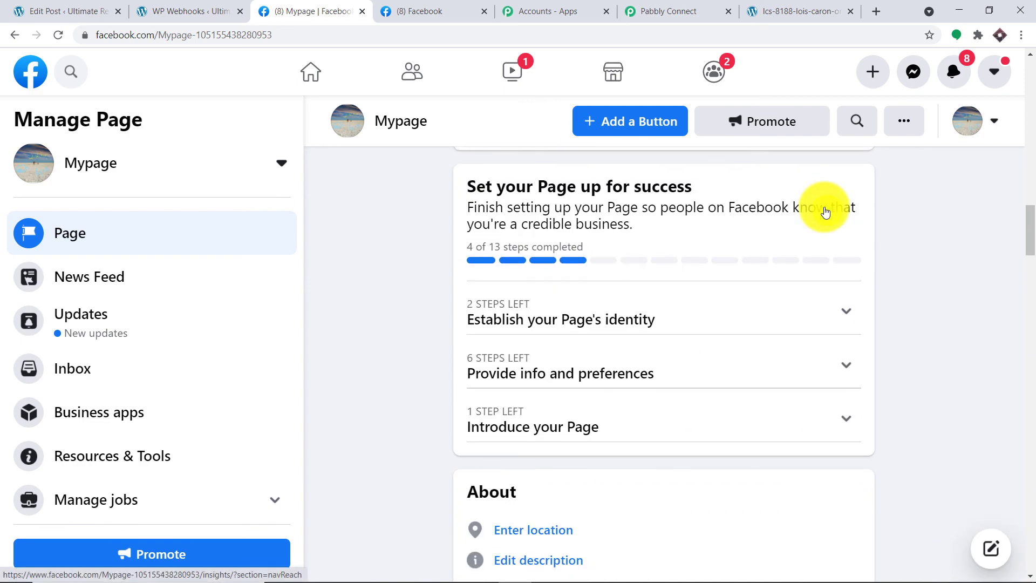
scroll(825, 211, down, 16)
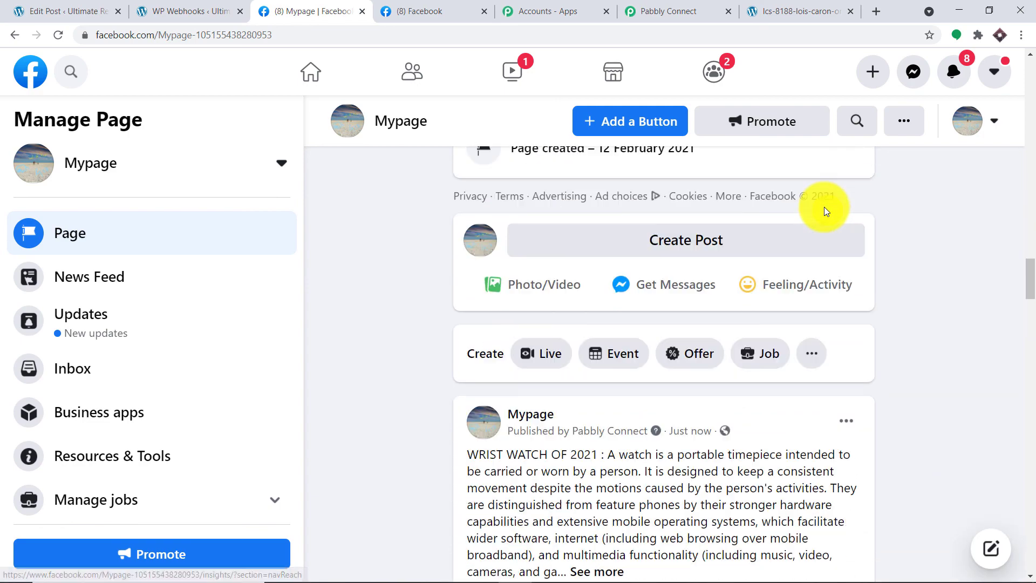
scroll(823, 209, down, 2)
scroll(455, 337, down, 1)
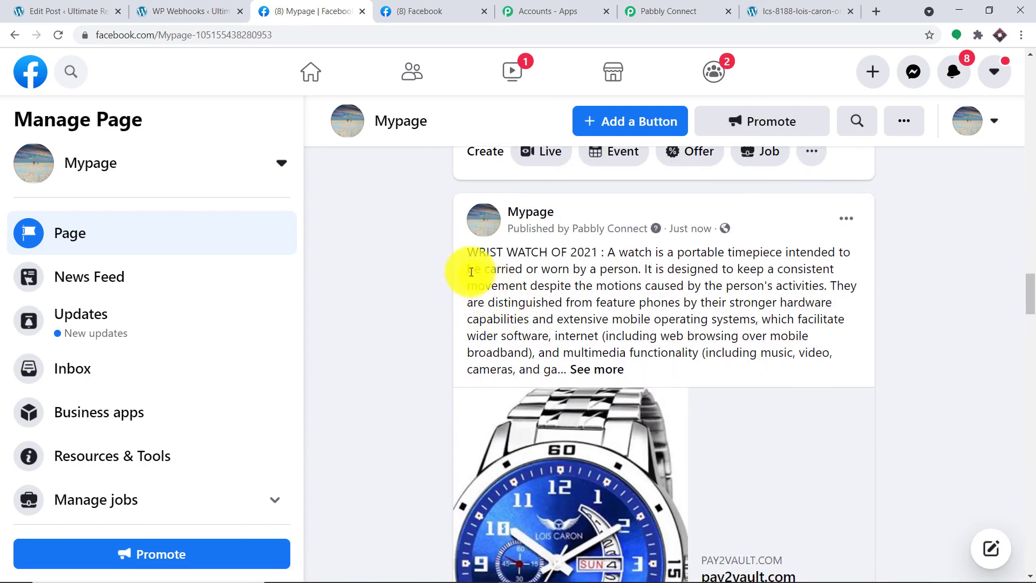
scroll(471, 272, down, 1)
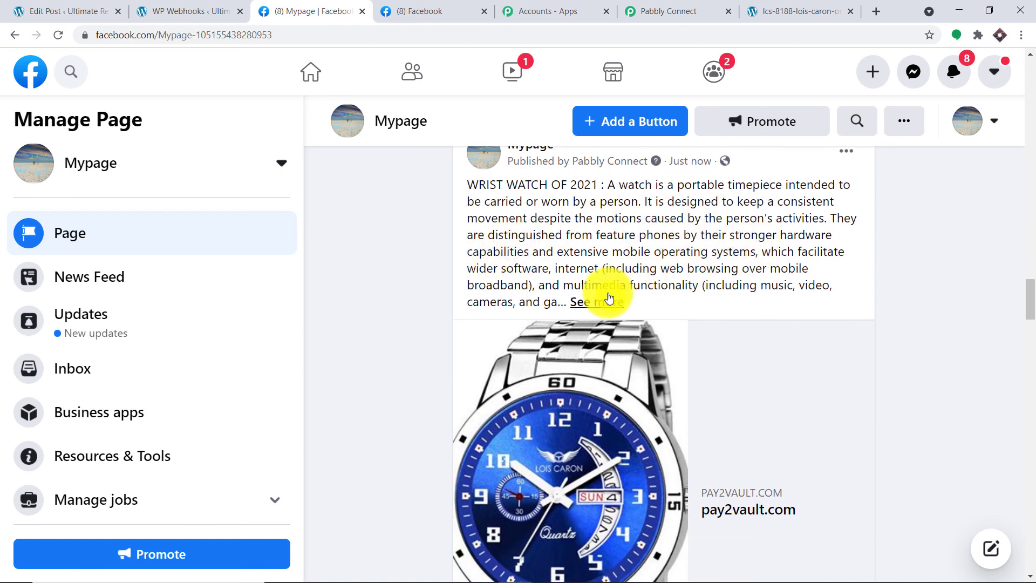
click(609, 300)
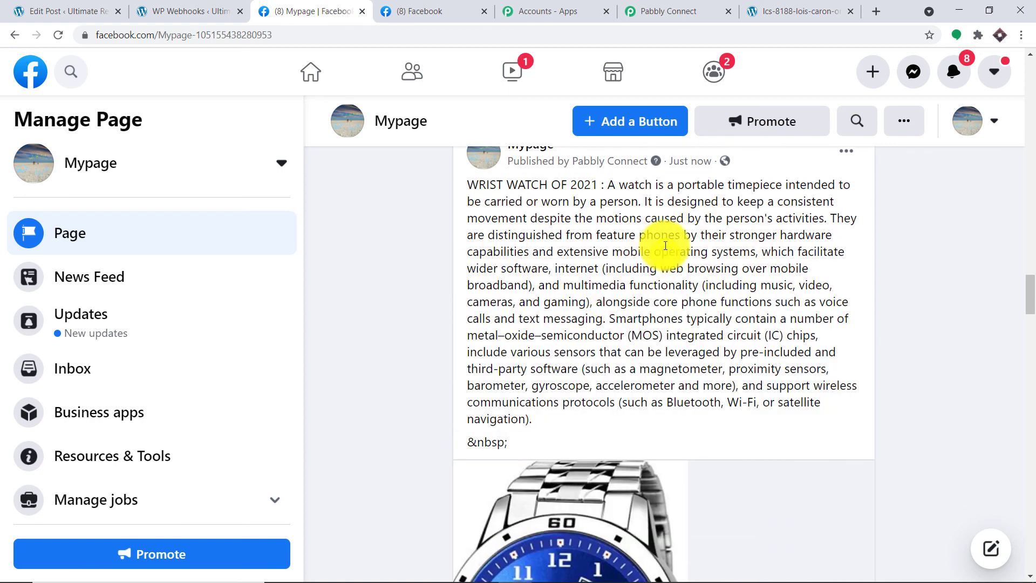
scroll(814, 445, down, 2)
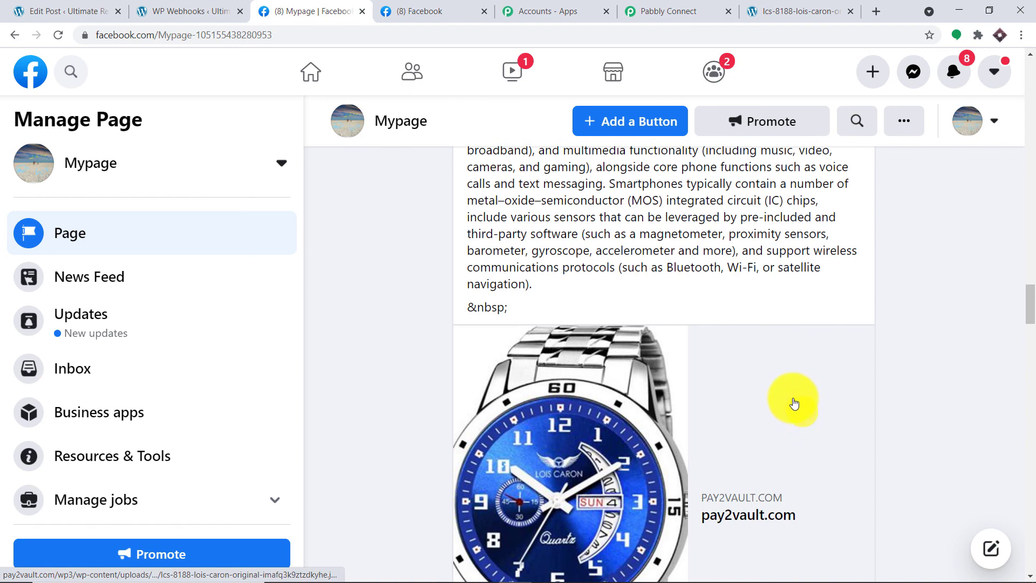
scroll(779, 373, up, 2)
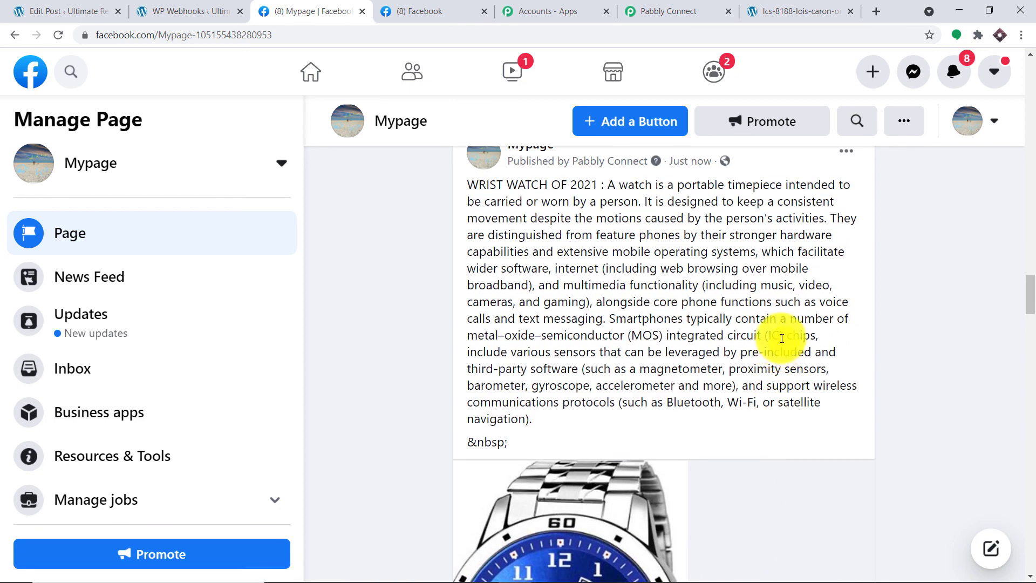
scroll(782, 338, up, 3)
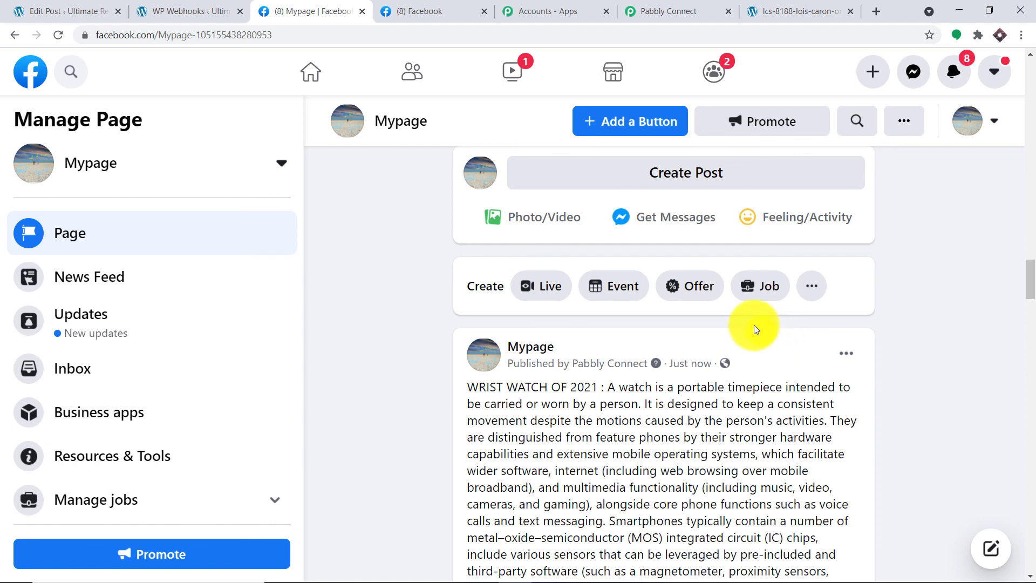
- Return to the Pabbly Connect workflow and collapse both the Facebook Pages action and the WordPress trigger
click(671, 12)
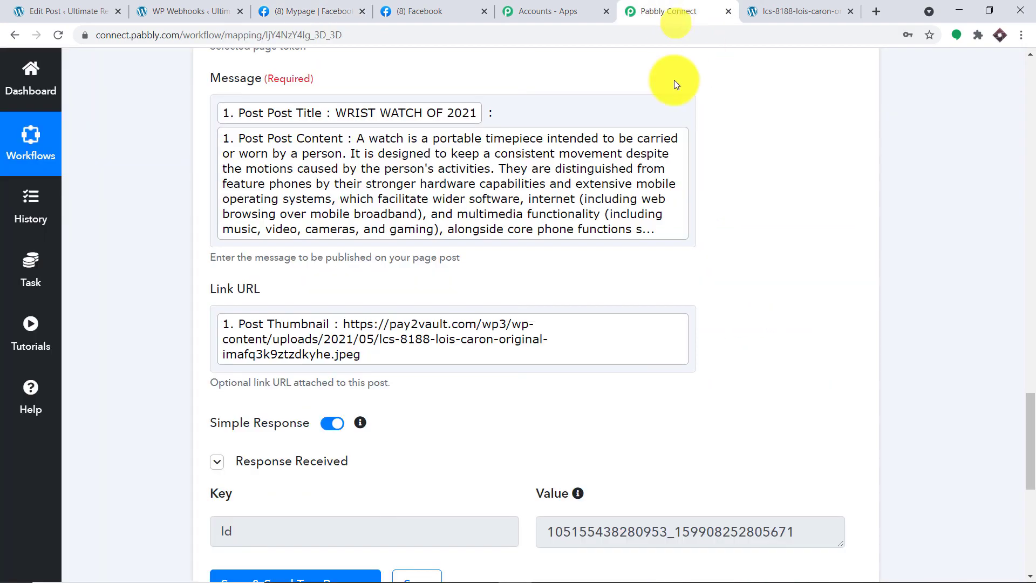
scroll(1027, 320, up, 8)
click(469, 148)
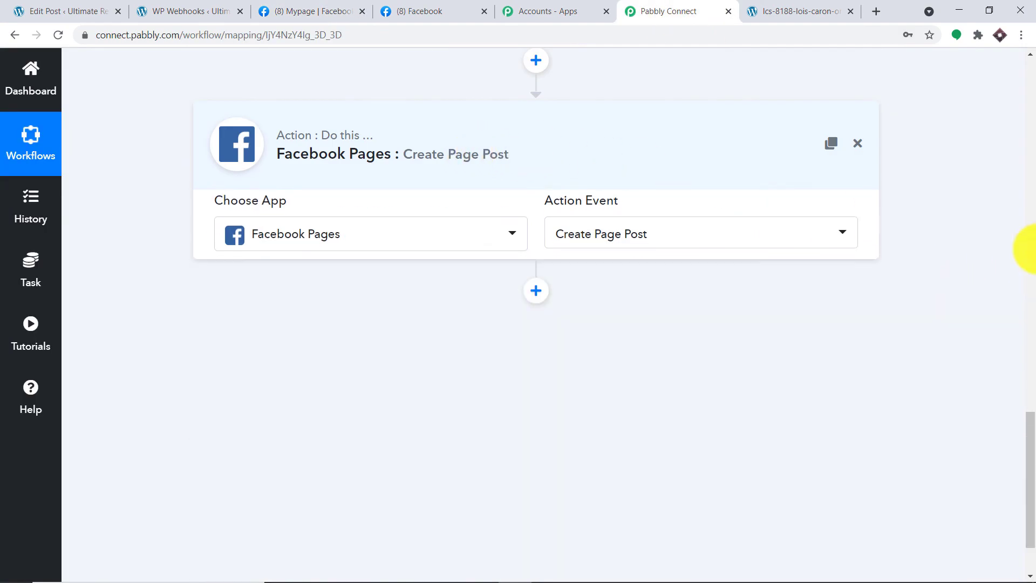
scroll(1029, 254, up, 8)
scroll(1028, 262, up, 10)
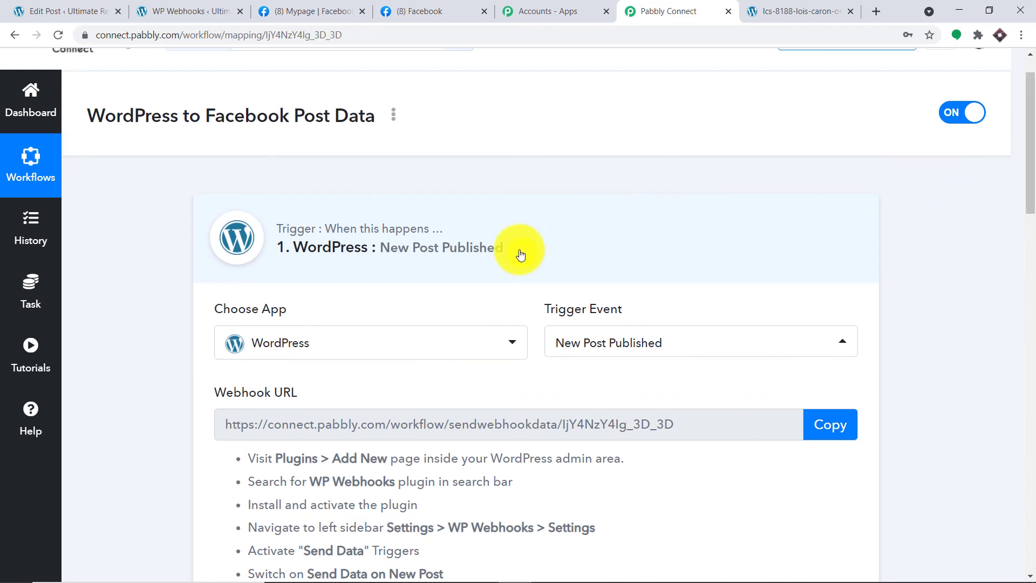
click(522, 254)
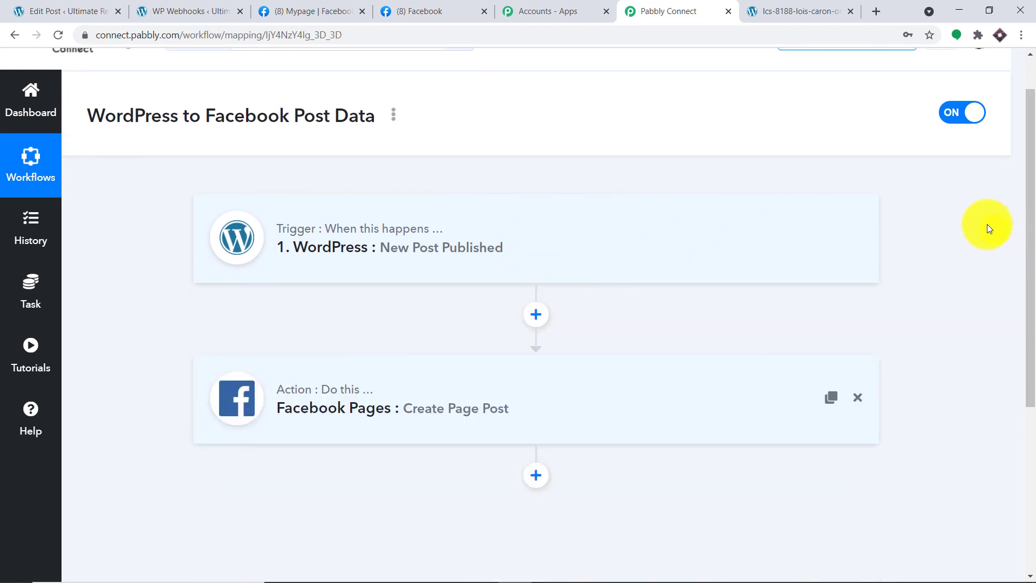